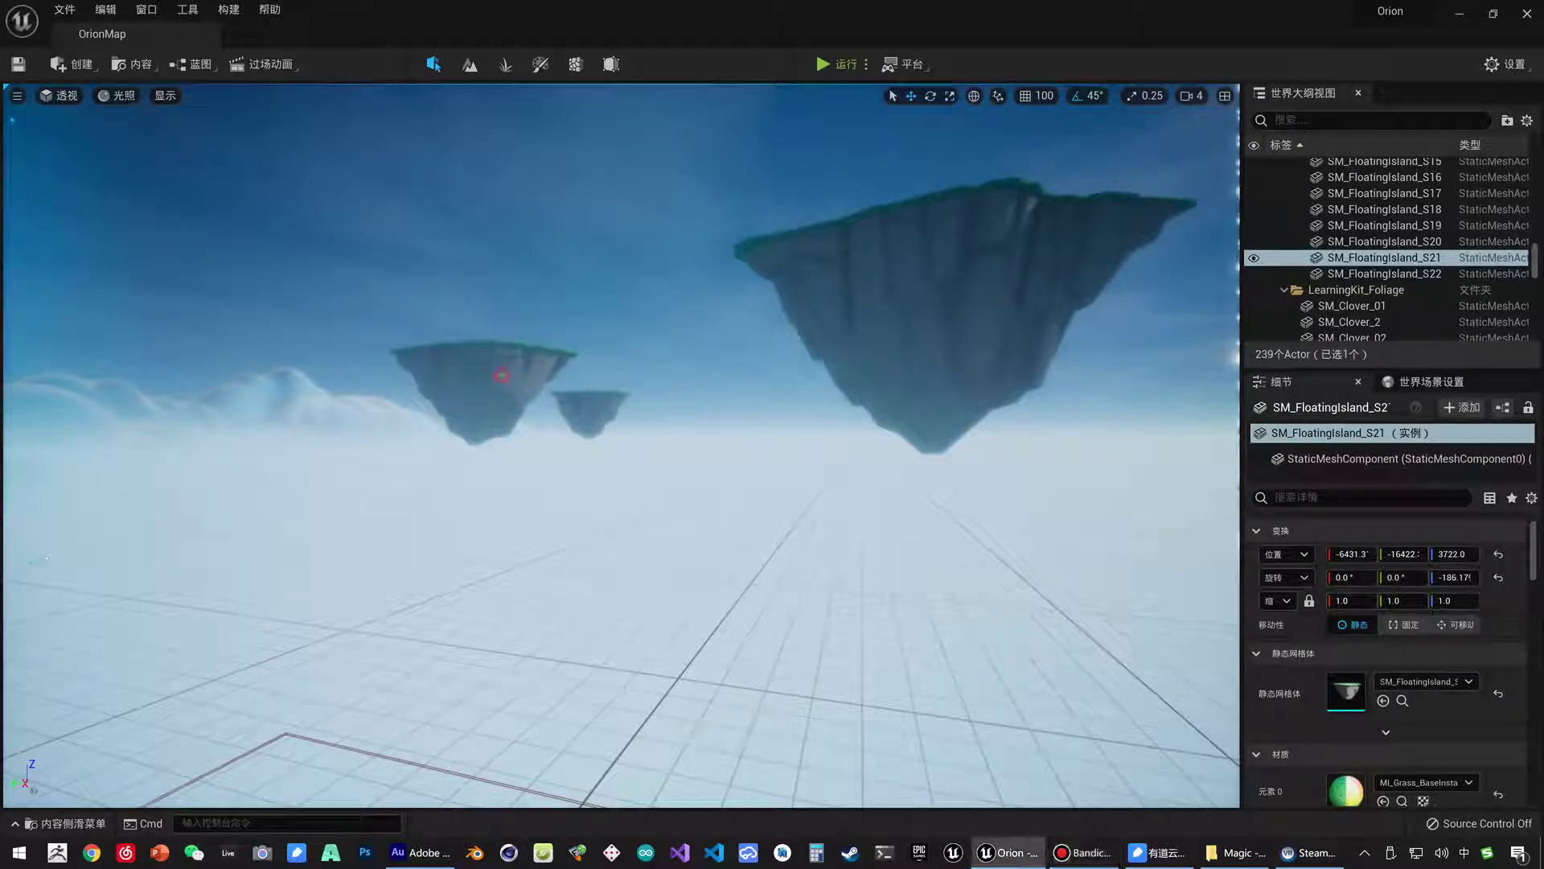
Select the SM_FloatingIsland_M2 island and browse to its mesh in the Islands folder.
{"action": "left_click", "coordinate": [500, 357]}
{"action": "mouse_move", "coordinate": [833, 338]}
{"action": "right_mouse_down"}
{"action": "mouse_move", "coordinate": [833, 241]}
{"action": "mouse_move", "coordinate": [615, 379]}
{"action": "mouse_move", "coordinate": [397, 271]}
{"action": "right_mouse_up"}
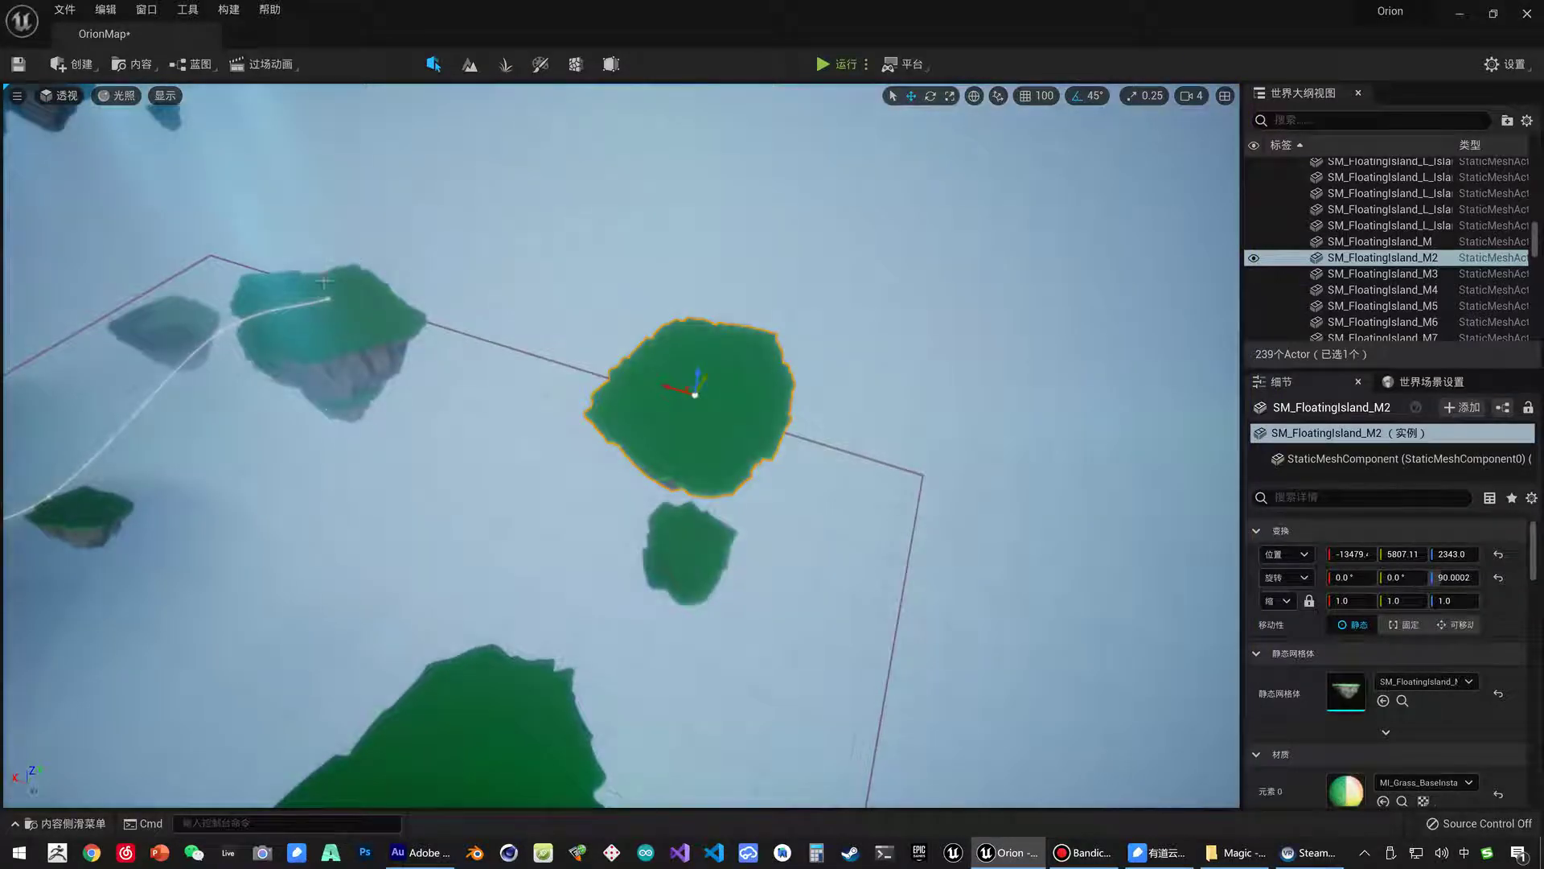
{"action": "mouse_move", "coordinate": [639, 354]}
{"action": "right_mouse_down"}
{"action": "mouse_move", "coordinate": [661, 415]}
{"action": "mouse_move", "coordinate": [642, 520]}
{"action": "right_mouse_up"}
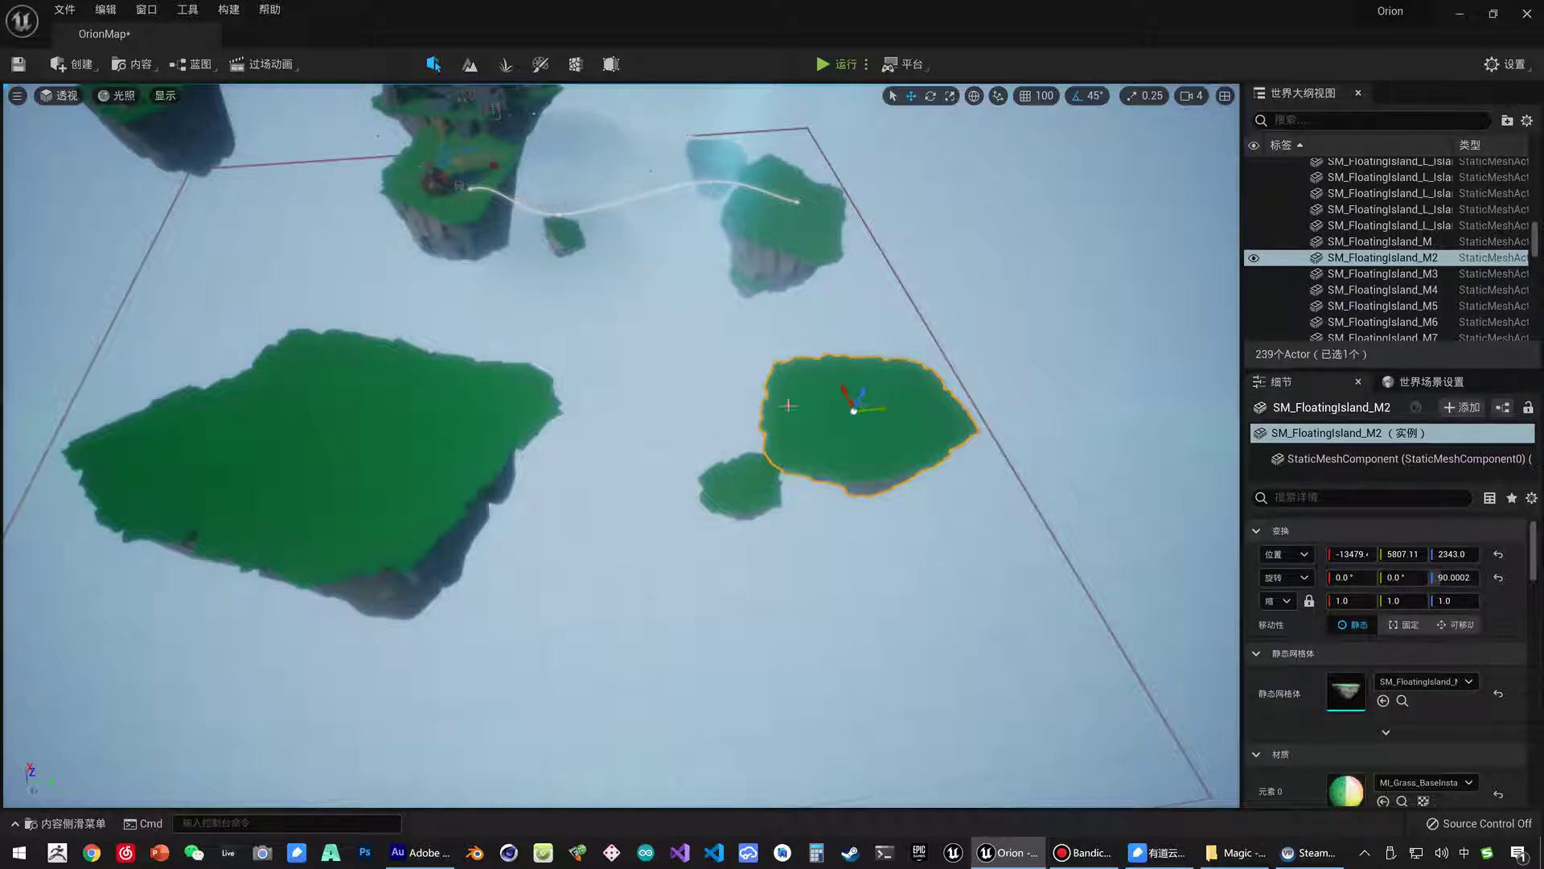
{"action": "scroll", "coordinate": [792, 408], "scroll_direction": "up", "scroll_amount": 4}
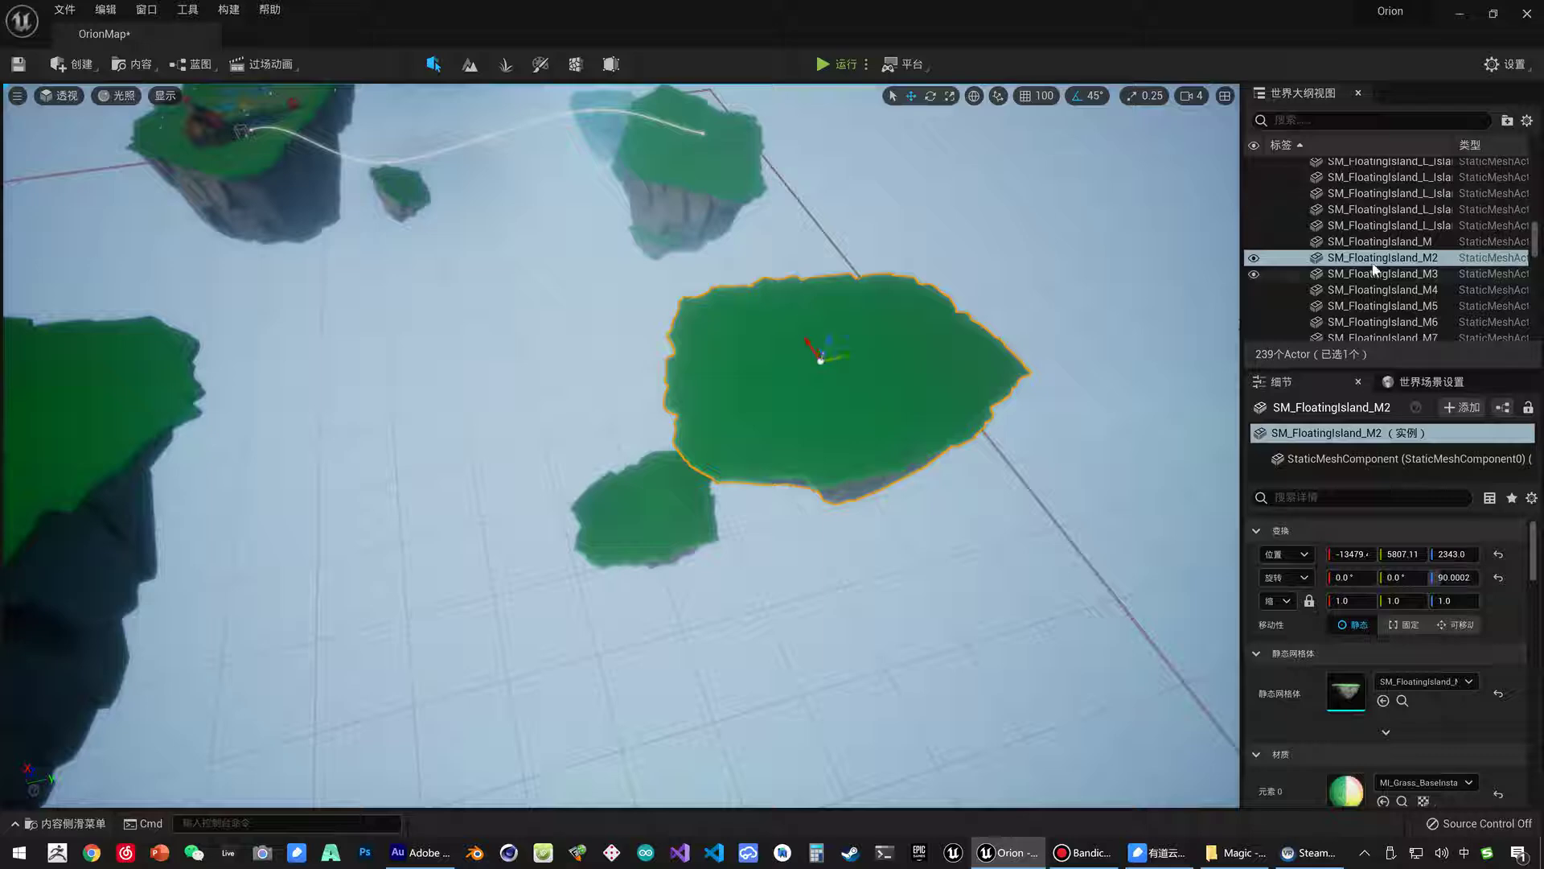
{"action": "key", "text": "ctrl+b"}
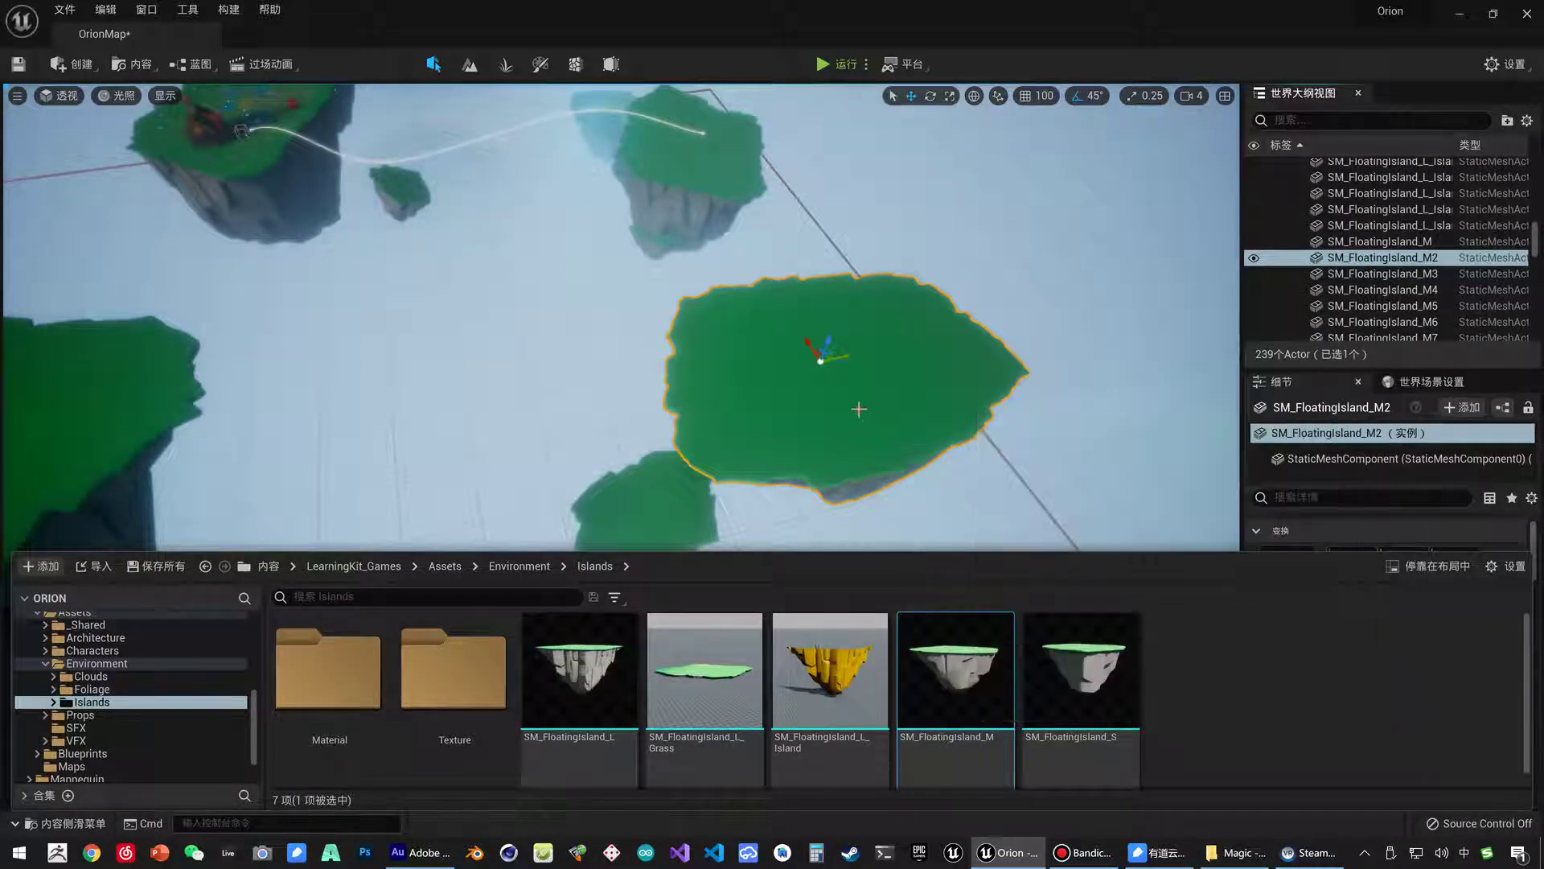
Create an Actor-based Blueprint class named BP_FloatingIsland in _Orion > Blueprints.
{"action": "scroll", "coordinate": [129, 691], "scroll_direction": "up", "scroll_amount": 10}
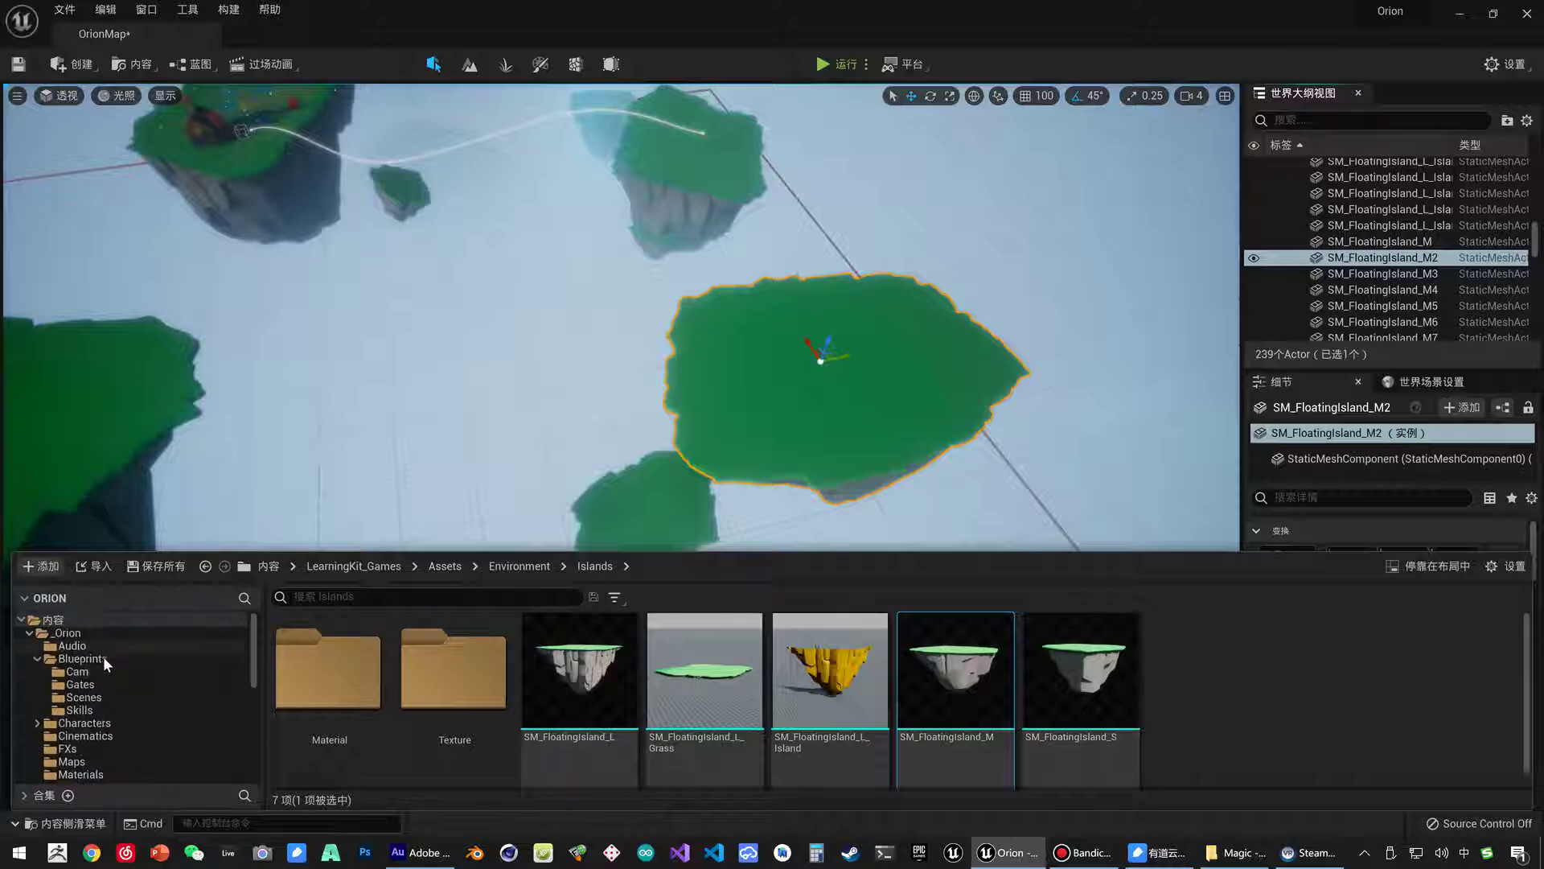
{"action": "left_click", "coordinate": [121, 658]}
{"action": "right_click", "coordinate": [1179, 702]}
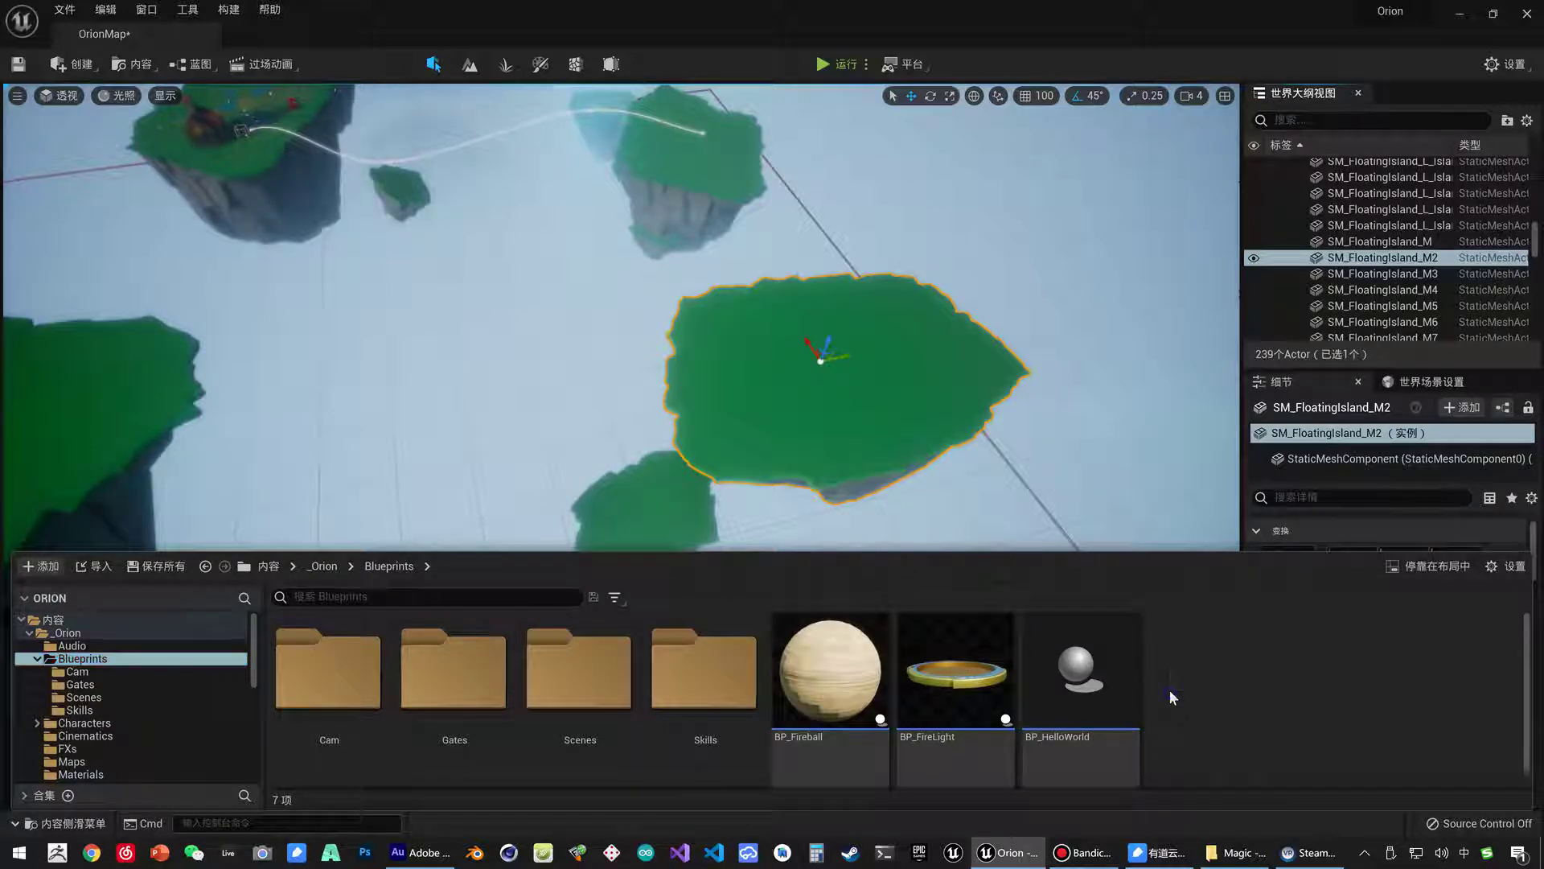
{"action": "left_click", "coordinate": [1256, 362]}
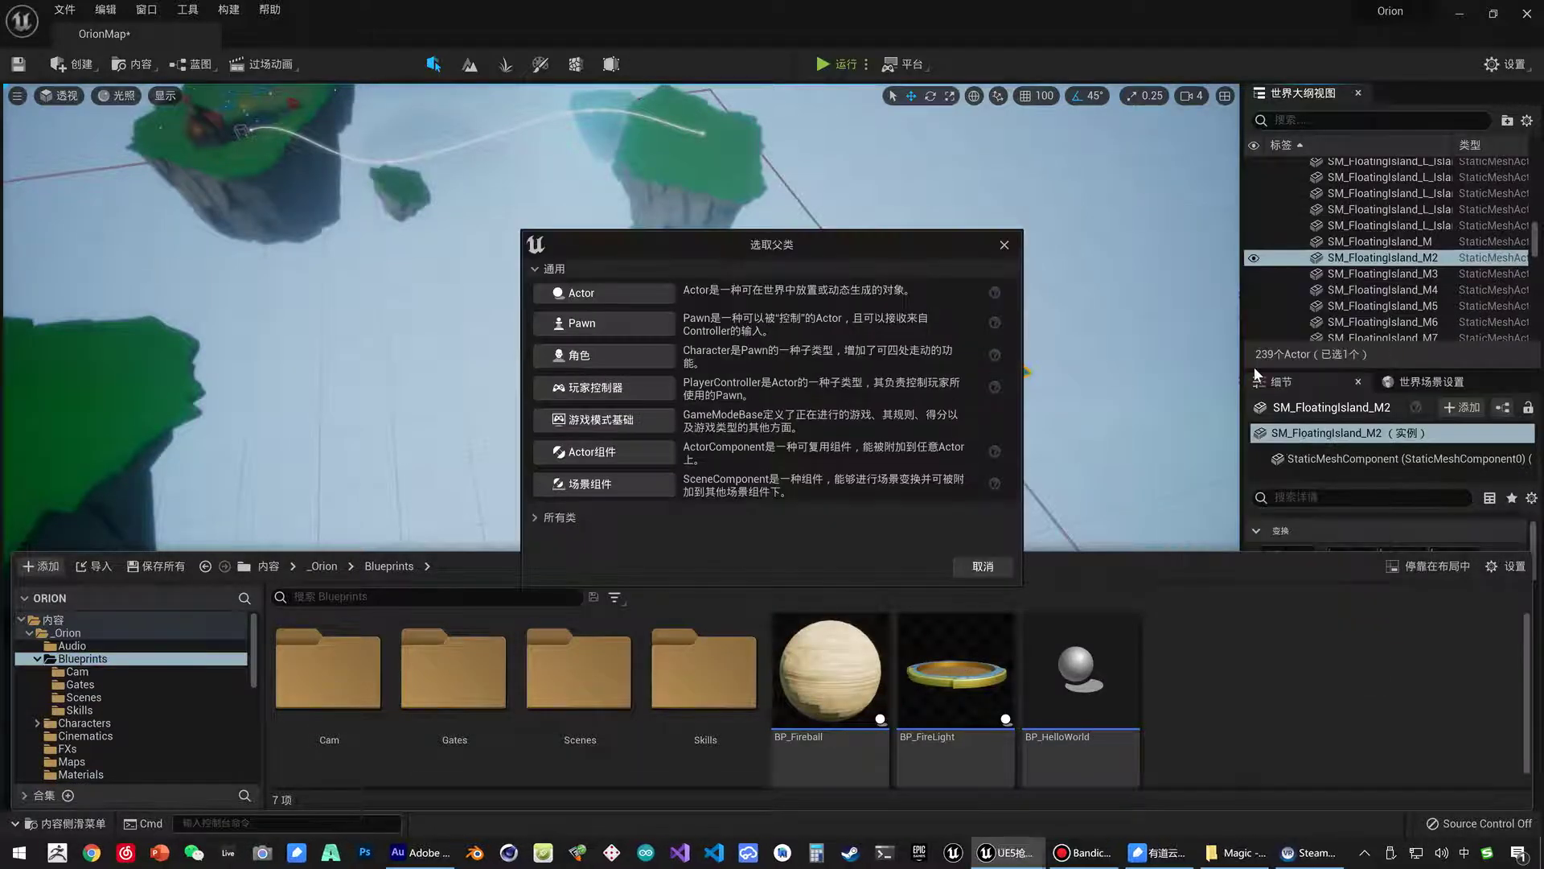
{"action": "left_click", "coordinate": [612, 296]}
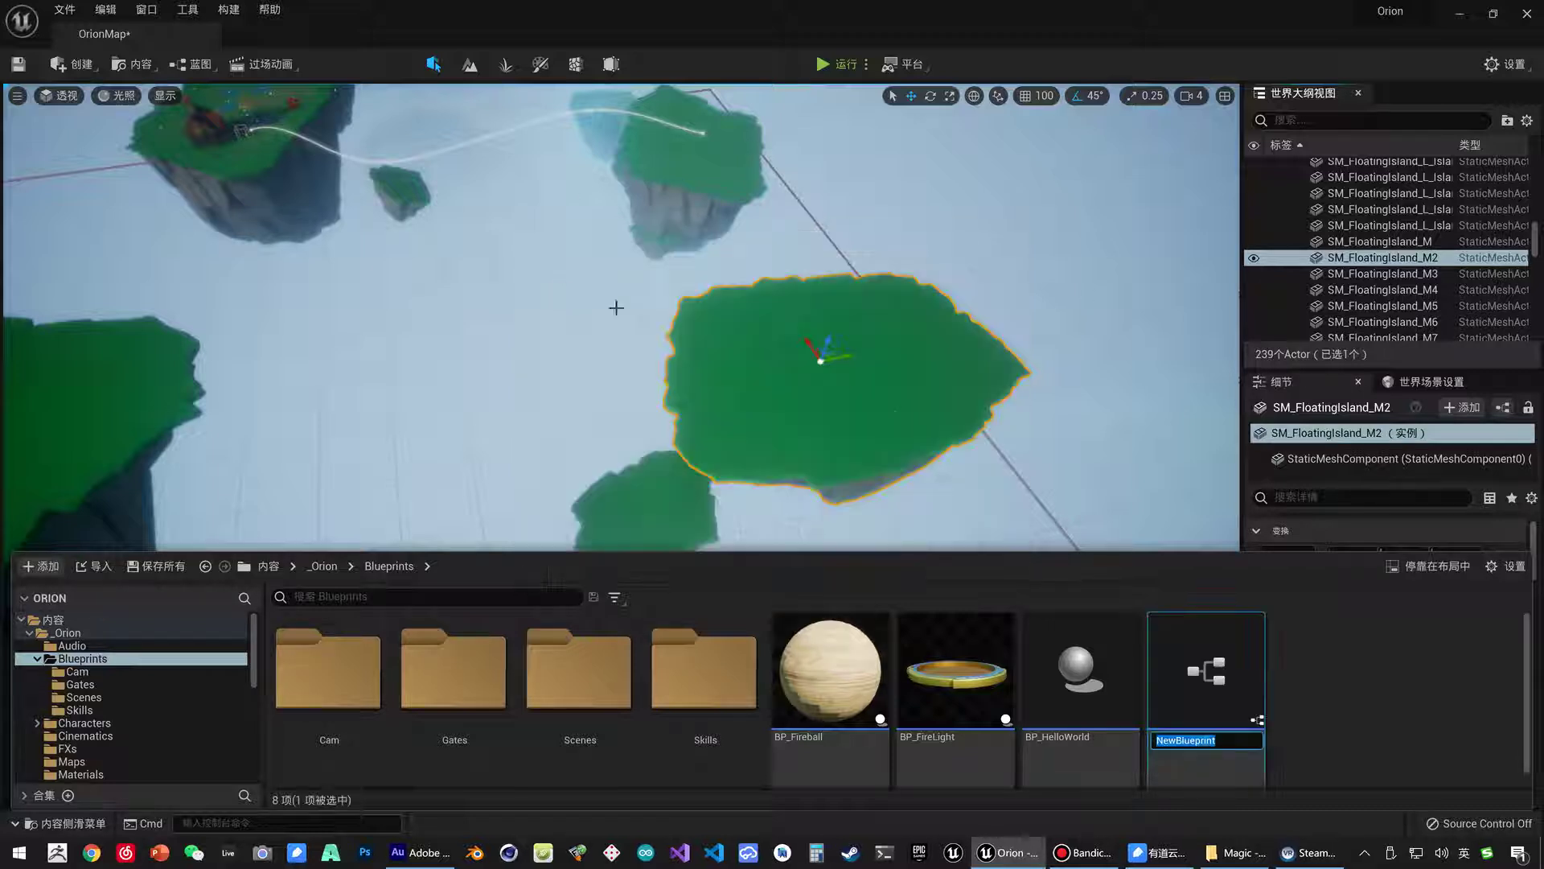
{"action": "type", "text": "BP_FloatingIsland"}
{"action": "key", "text": "Return"}
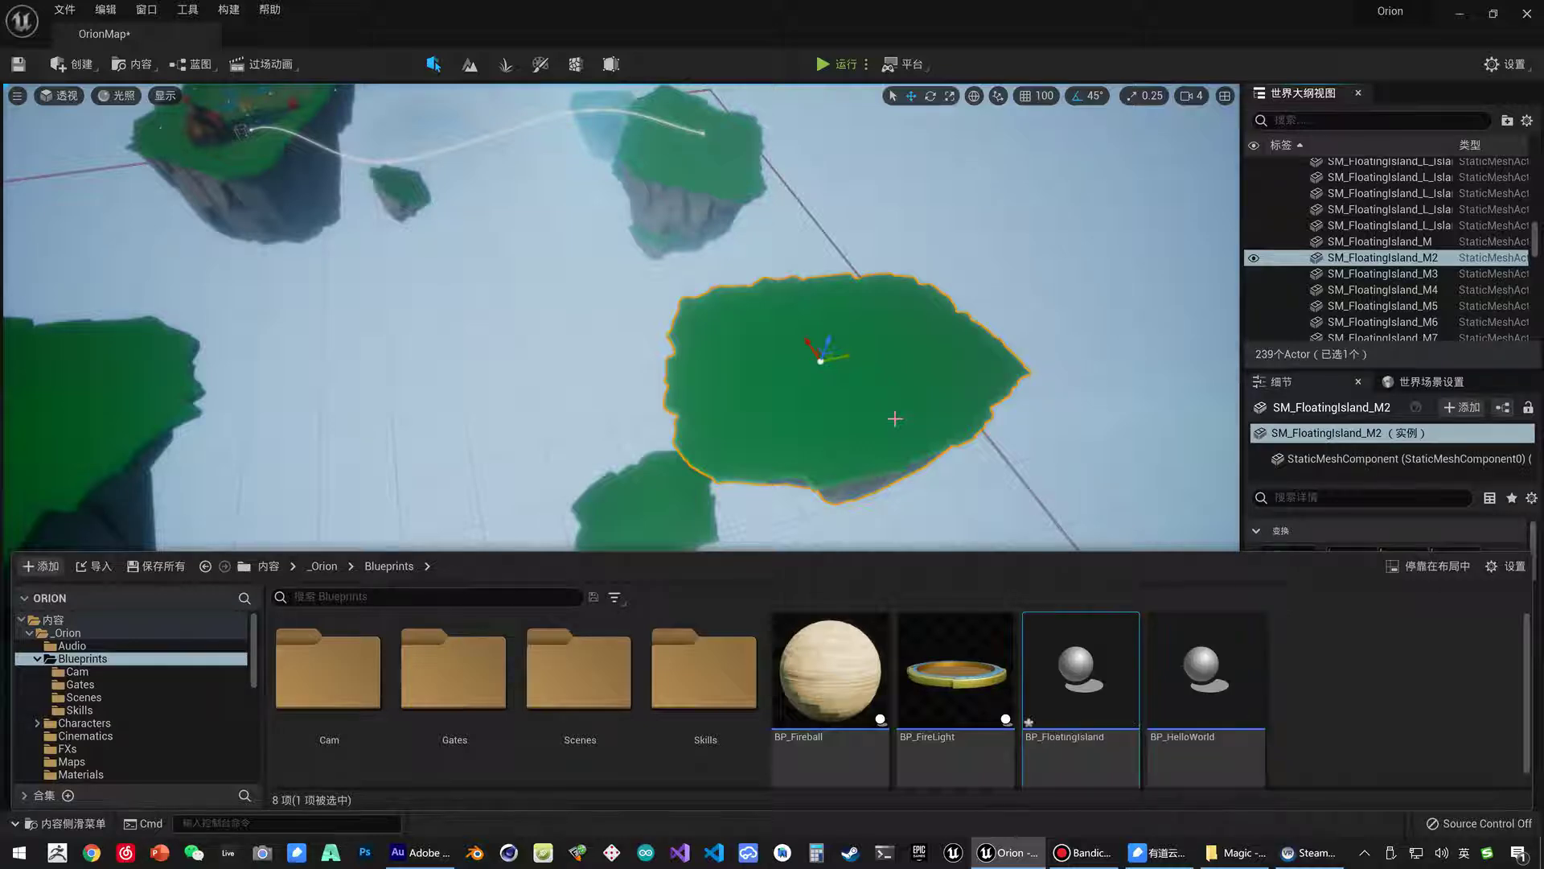
Open BP_FloatingIsland and dock its editor tab beside the OrionMap level.
{"action": "double_click", "coordinate": [1062, 664]}
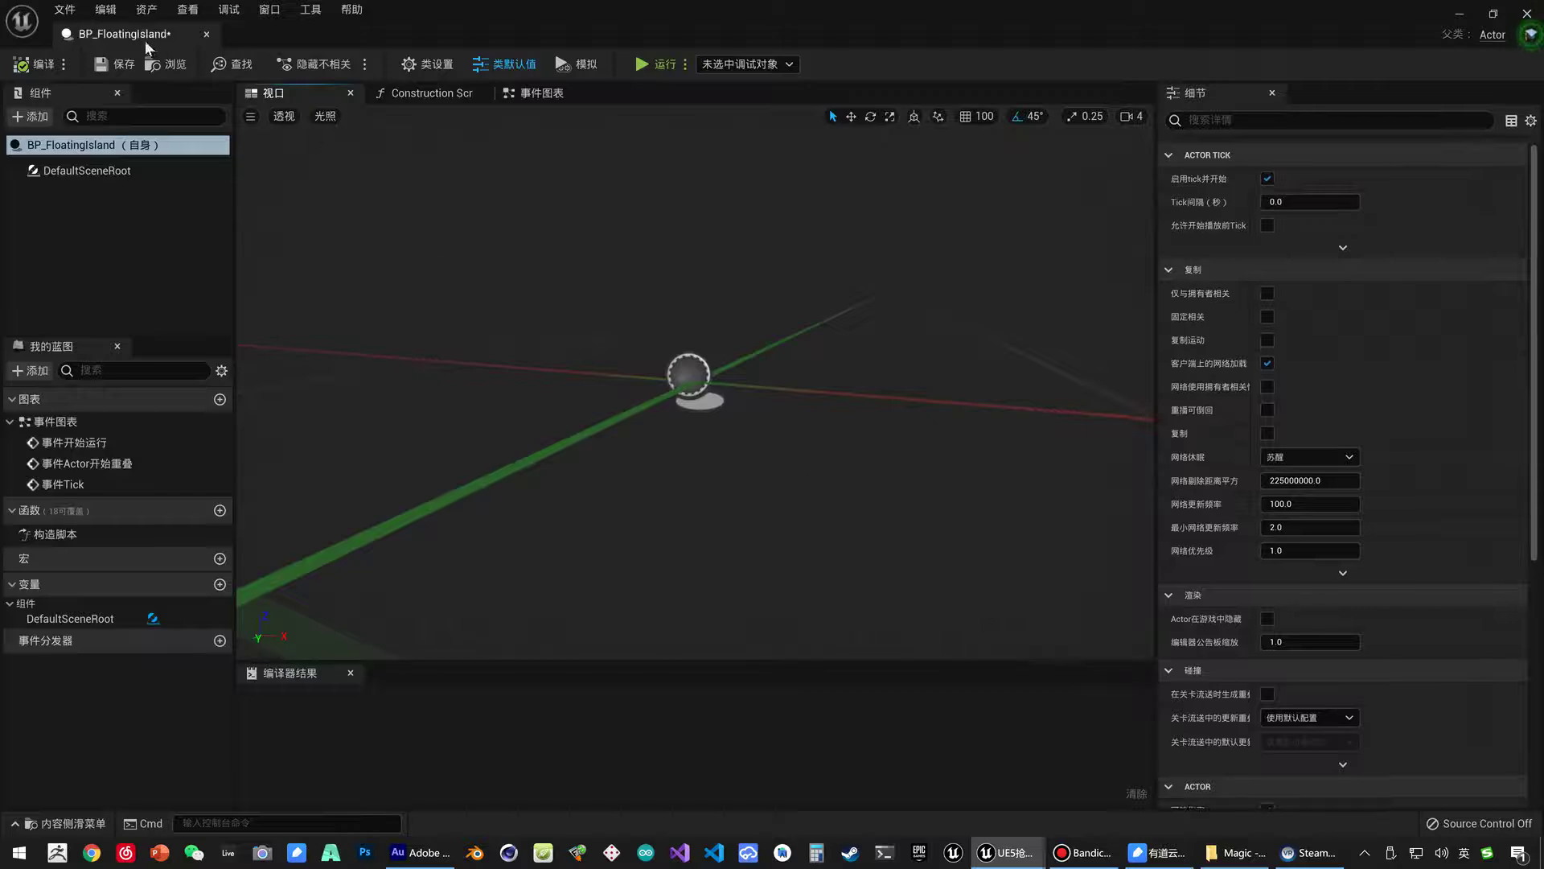
{"action": "left_click", "coordinate": [207, 33]}
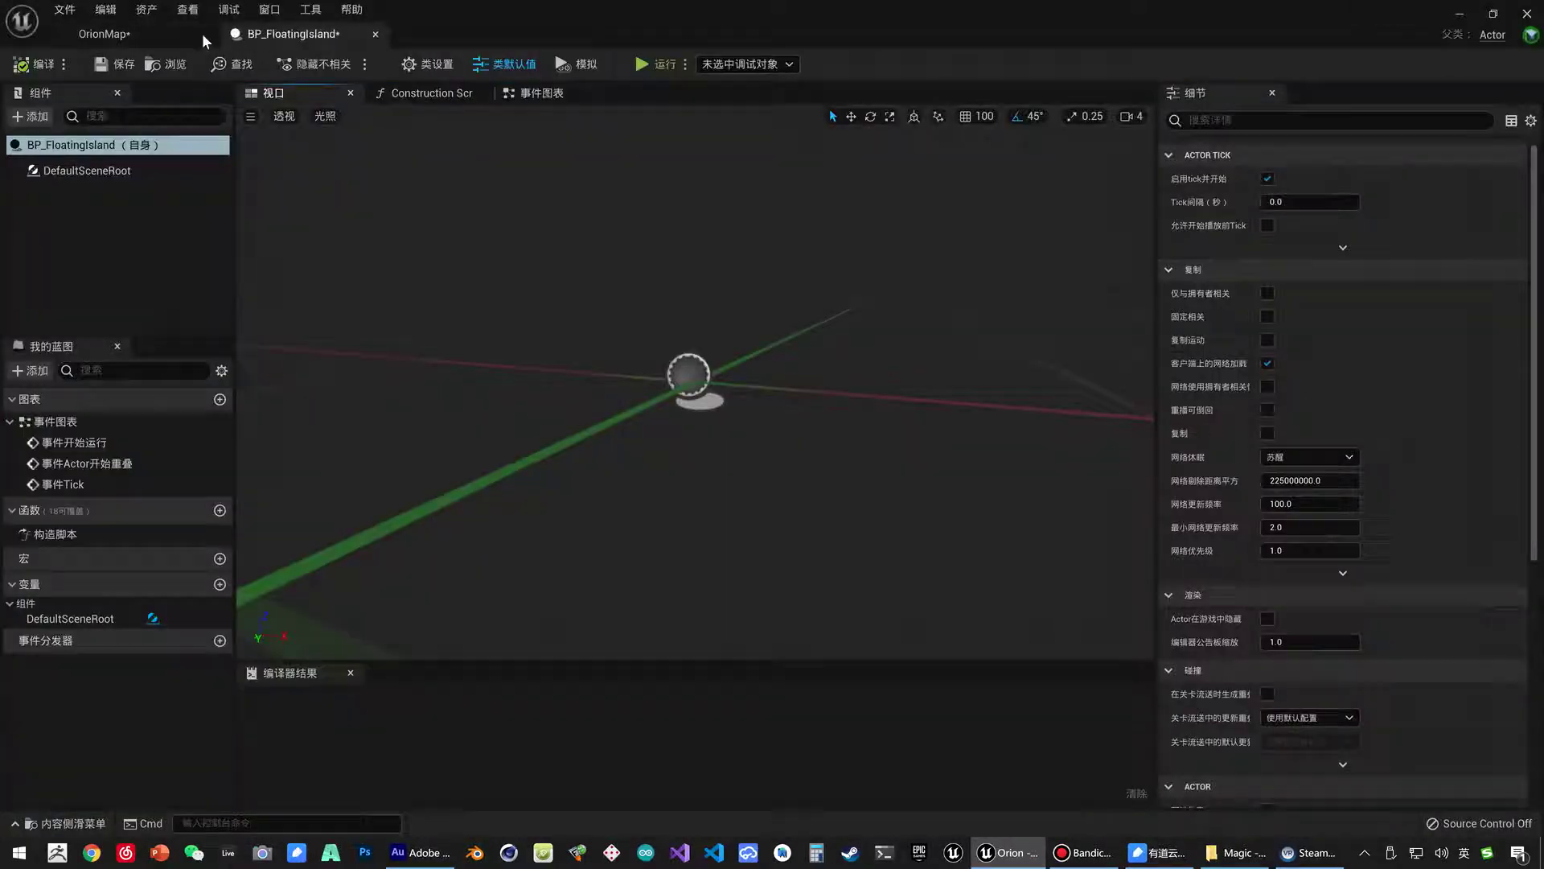
{"action": "left_click", "coordinate": [201, 32]}
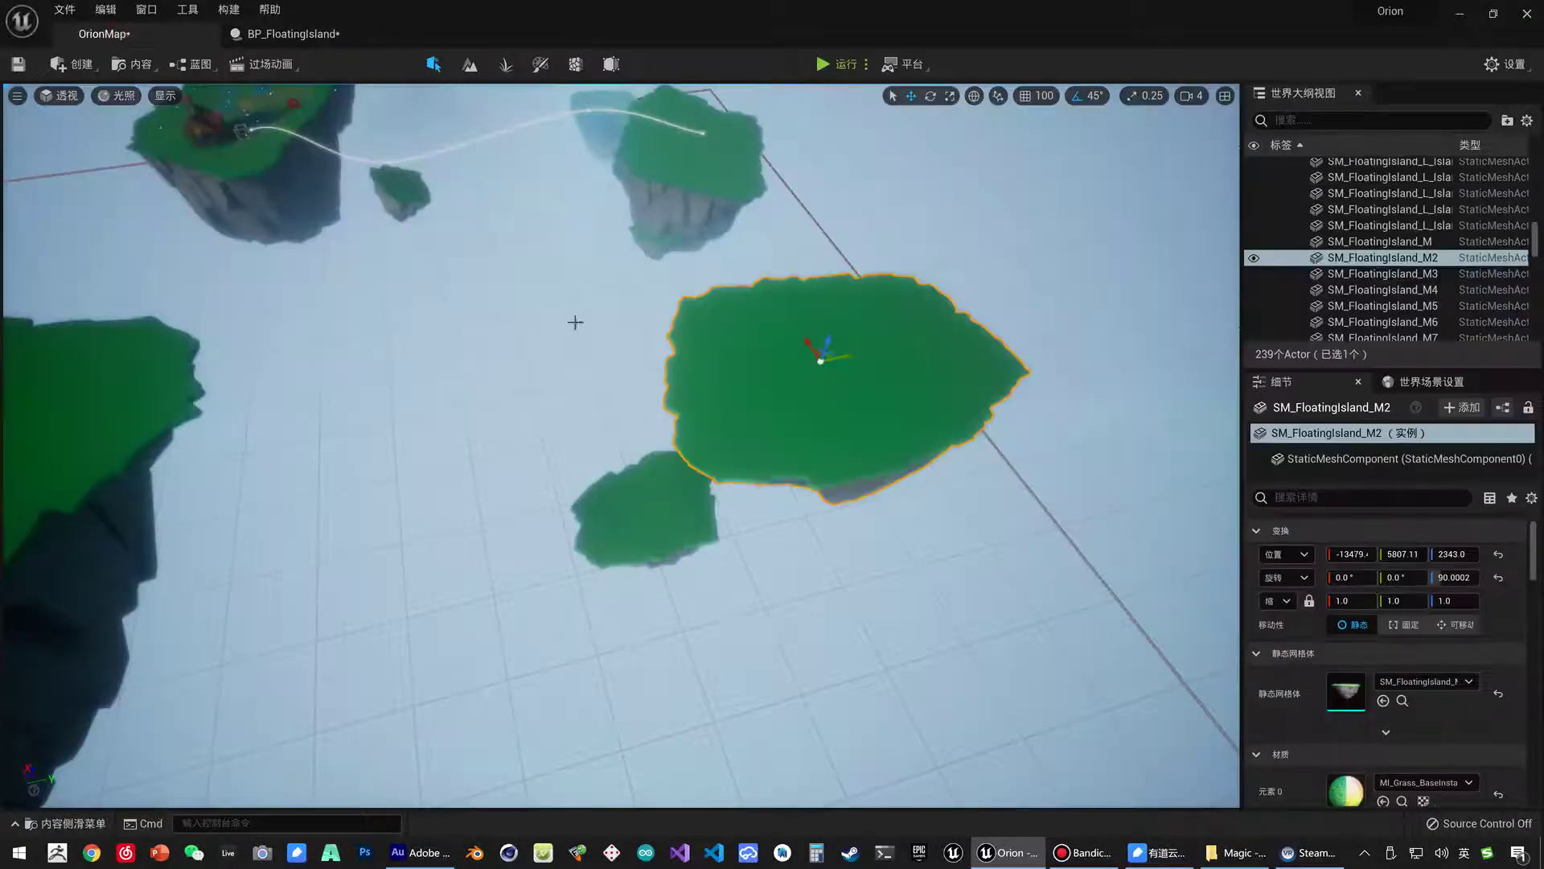
Drag SM_FloatingIsland_M from the Islands folder into BP_FloatingIsland's components under DefaultSceneRoot.
{"action": "key", "text": "ctrl+space"}
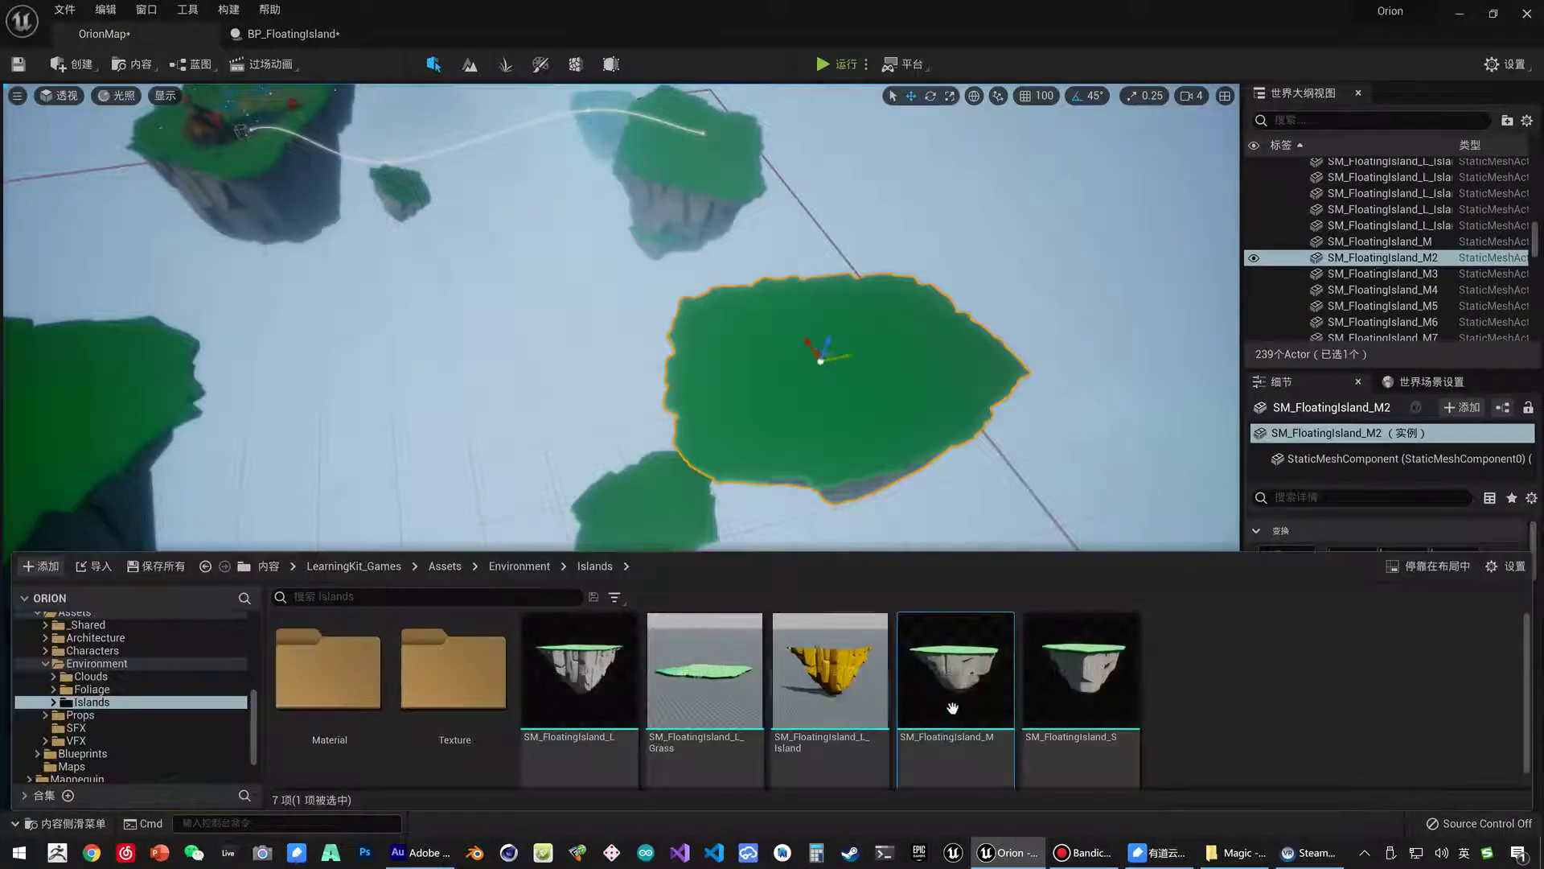
{"action": "left_click", "coordinate": [273, 34]}
{"action": "key", "text": "ctrl+space"}
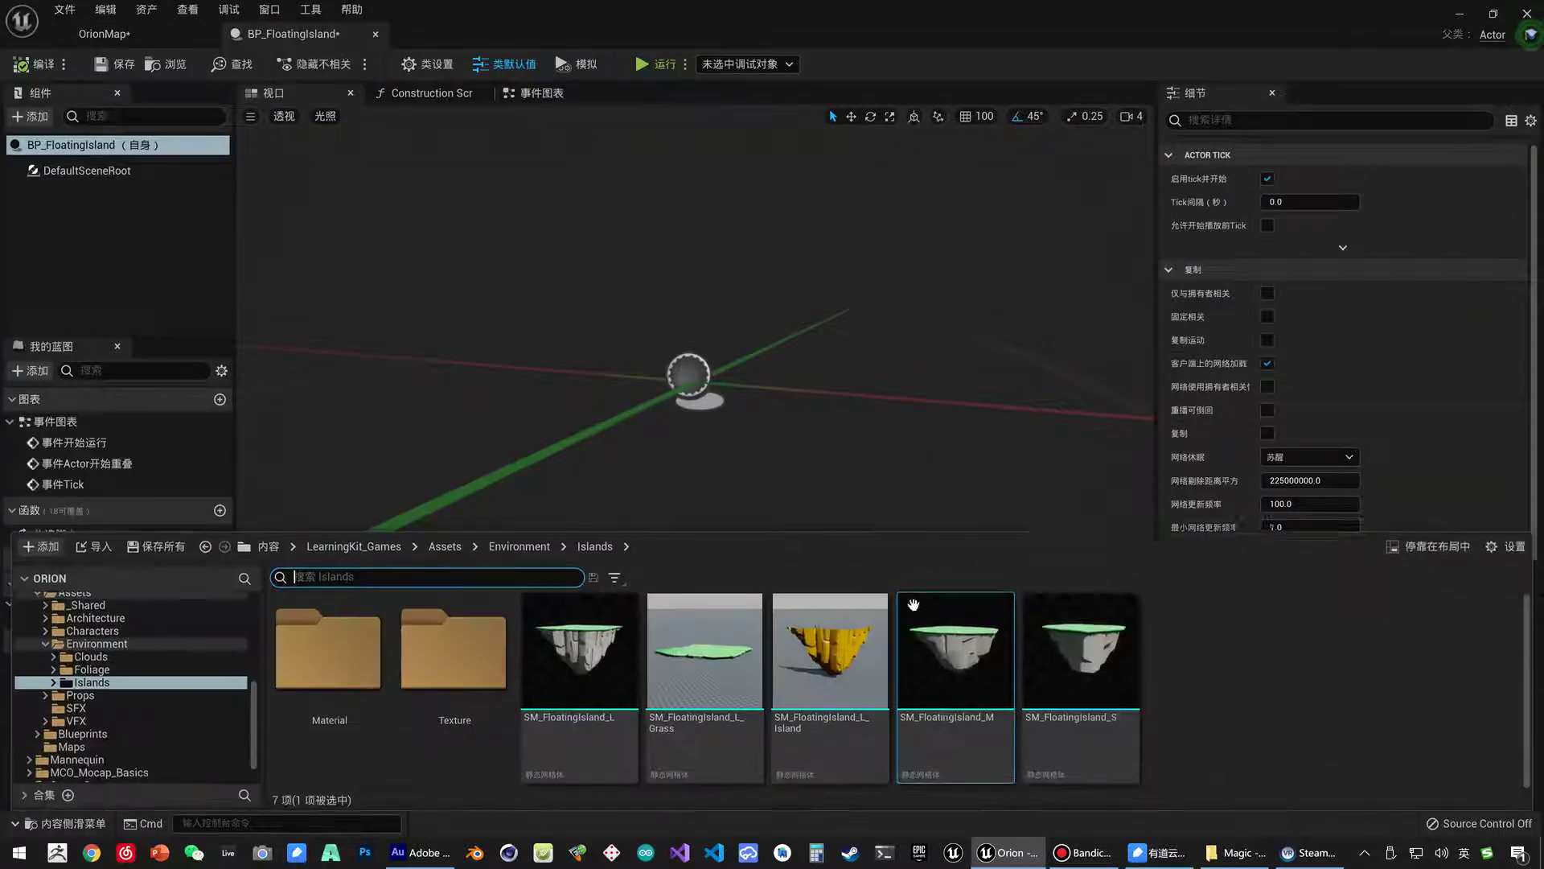
{"action": "mouse_move", "coordinate": [956, 651]}
{"action": "left_mouse_down"}
{"action": "mouse_move", "coordinate": [386, 316]}
{"action": "mouse_move", "coordinate": [80, 173]}
{"action": "left_mouse_up"}
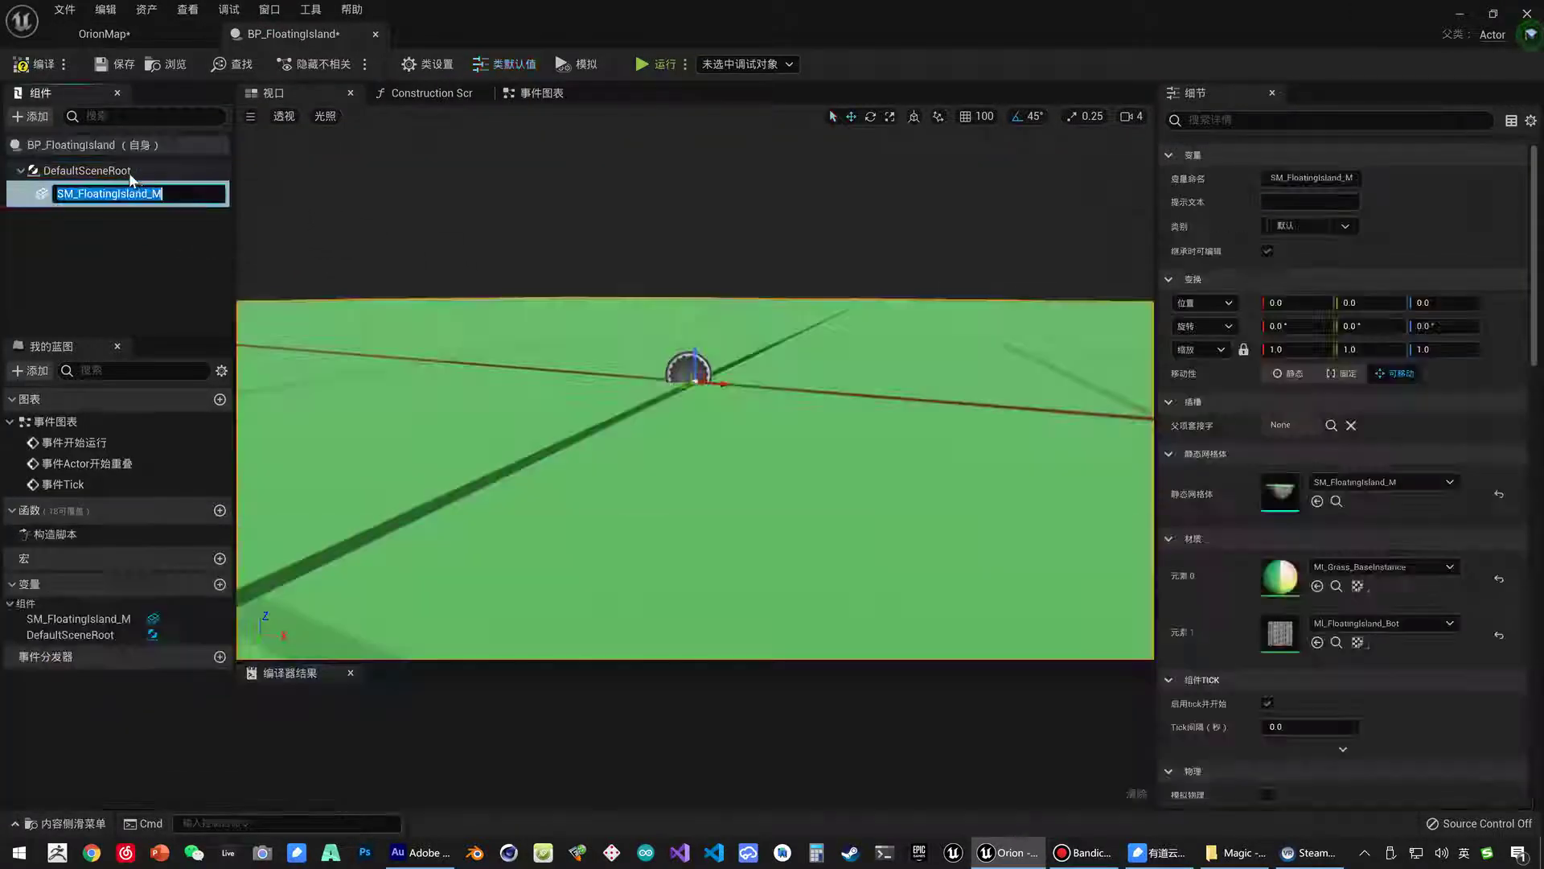
{"action": "left_click_drag", "start_coordinate": [741, 435], "coordinate": [741, 436]}
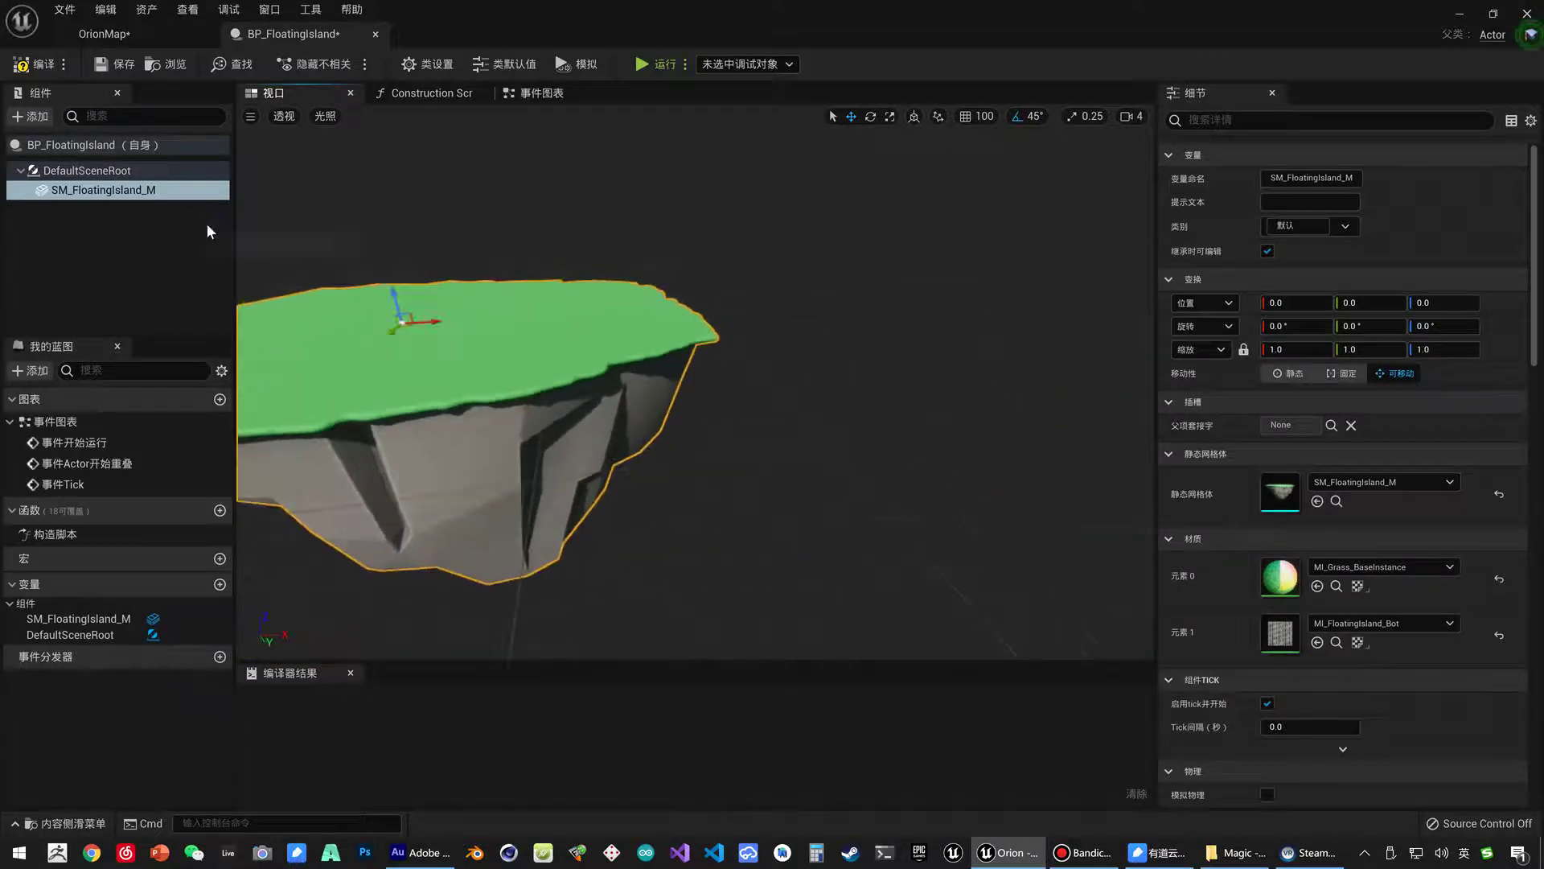
{"action": "left_click", "coordinate": [201, 227]}
{"action": "left_click", "coordinate": [129, 191]}
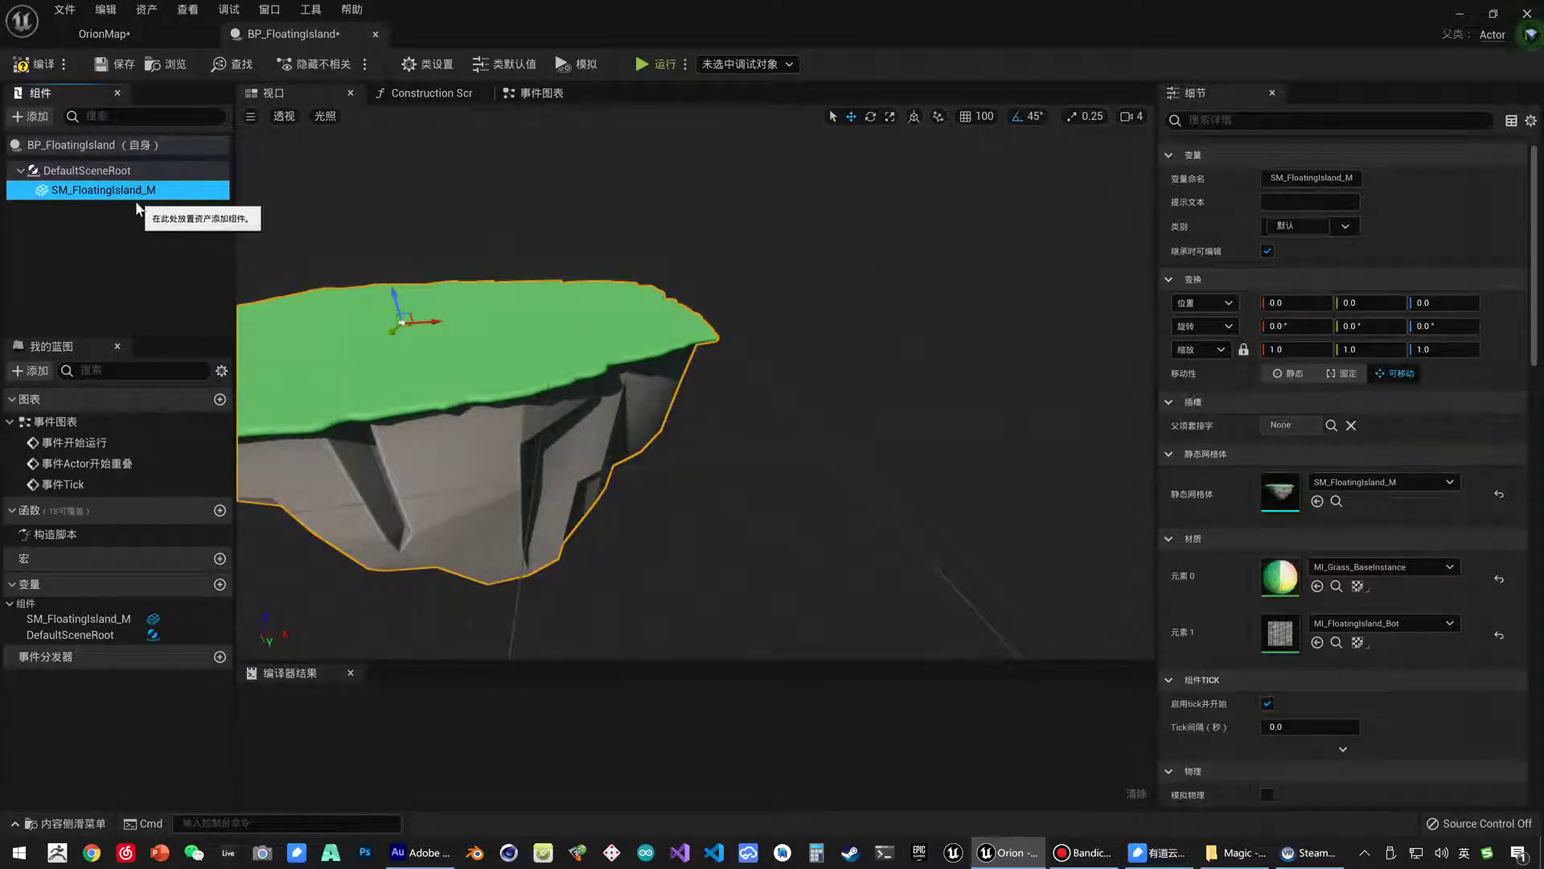
{"action": "left_click_drag", "start_coordinate": [535, 367], "coordinate": [534, 366]}
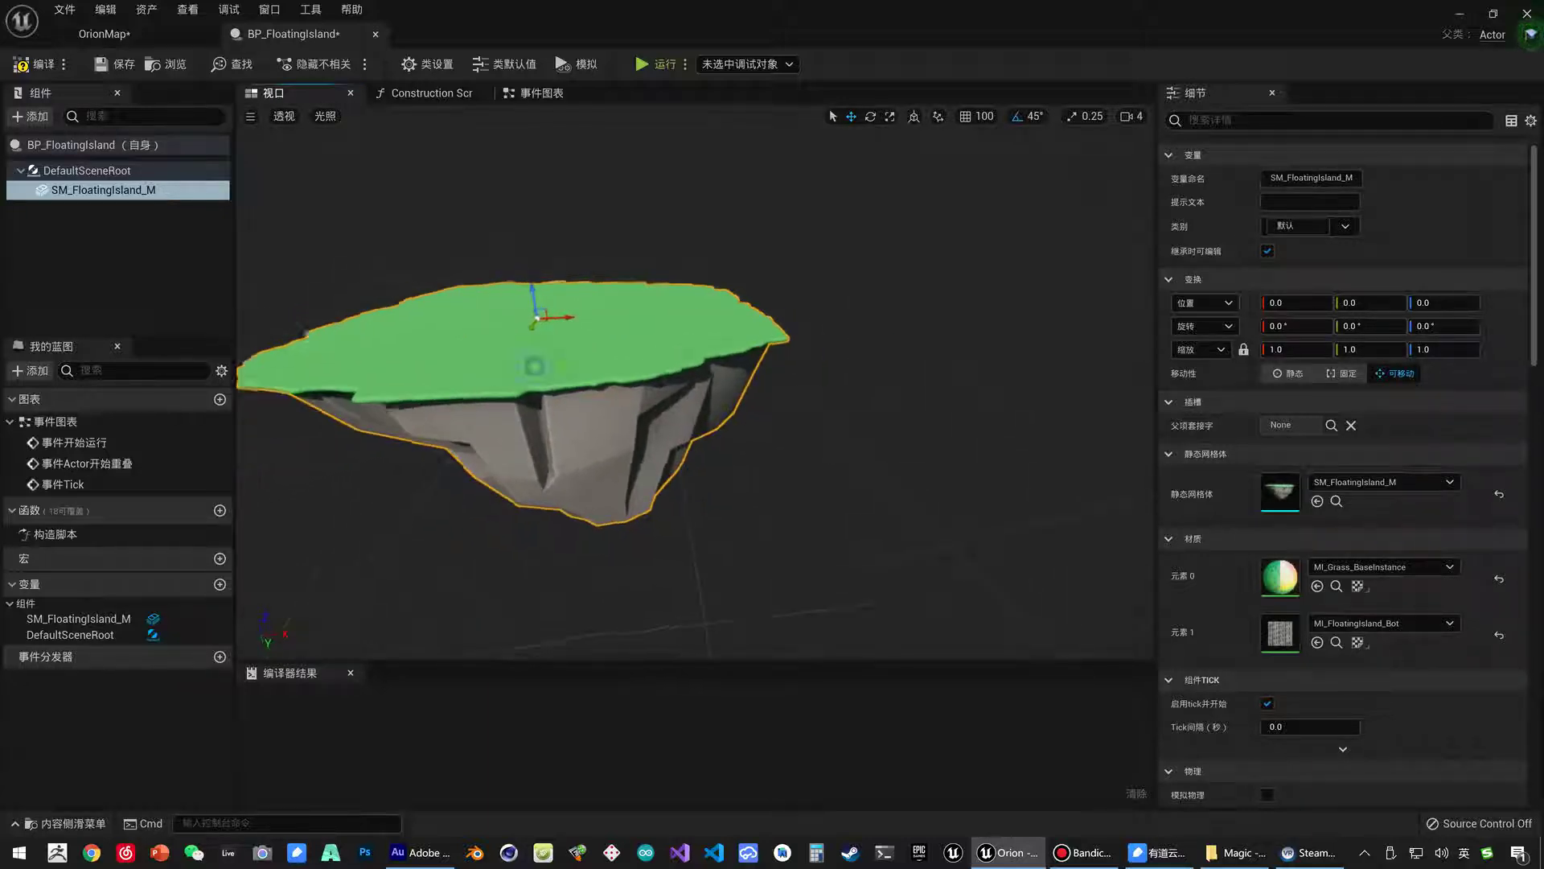
Add a Spline Component (样条组件) to BP_FloatingIsland from the +Add list.
{"action": "left_click", "coordinate": [143, 266]}
{"action": "left_click", "coordinate": [33, 118]}
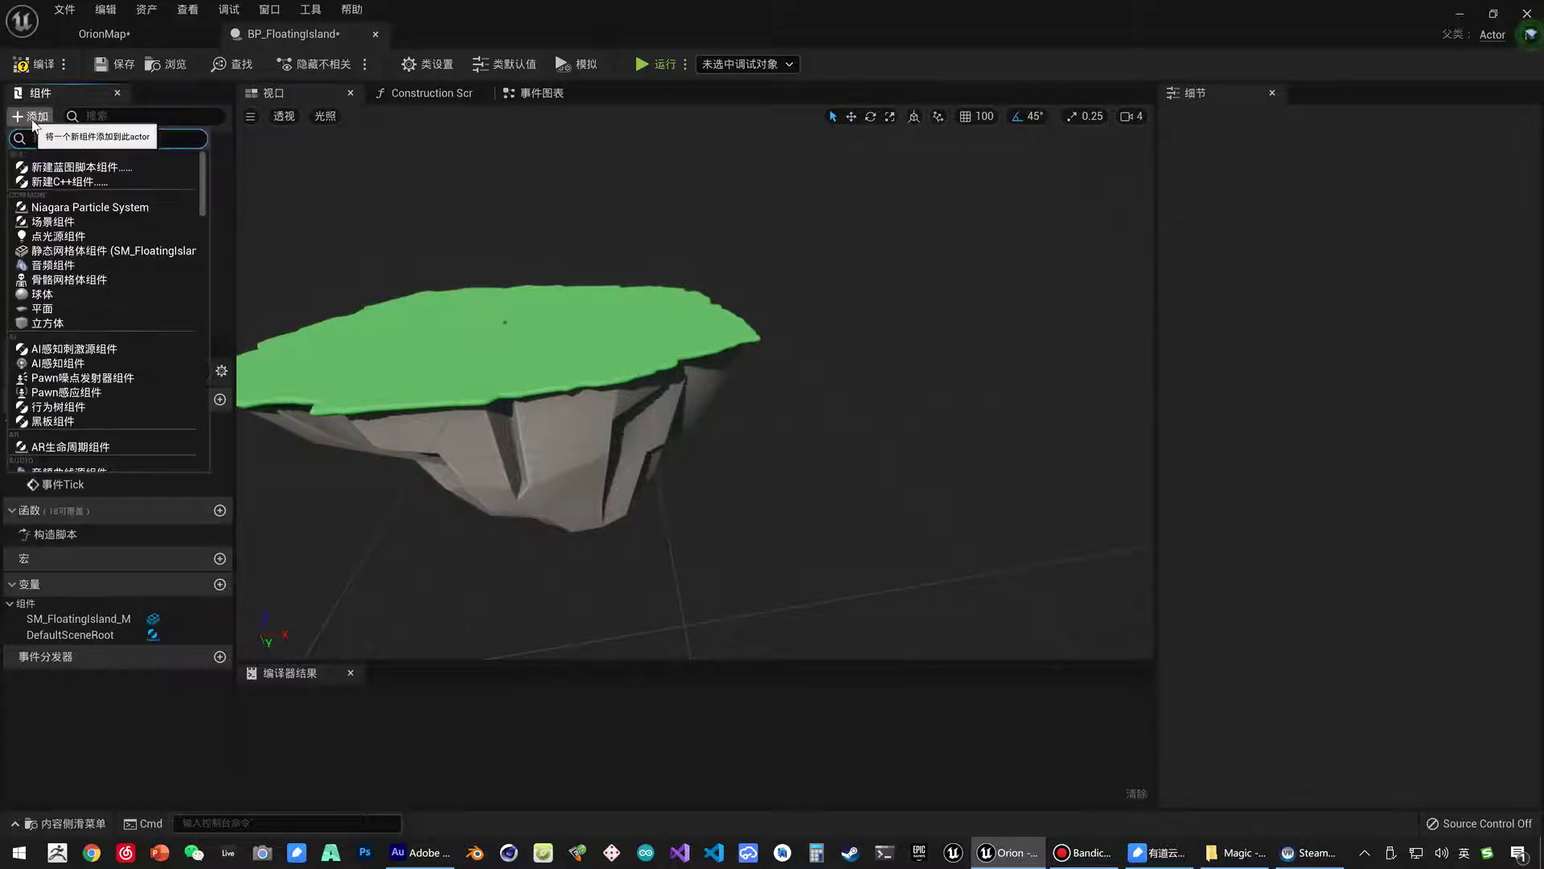
{"action": "left_click_drag", "start_coordinate": [201, 187], "coordinate": [207, 392]}
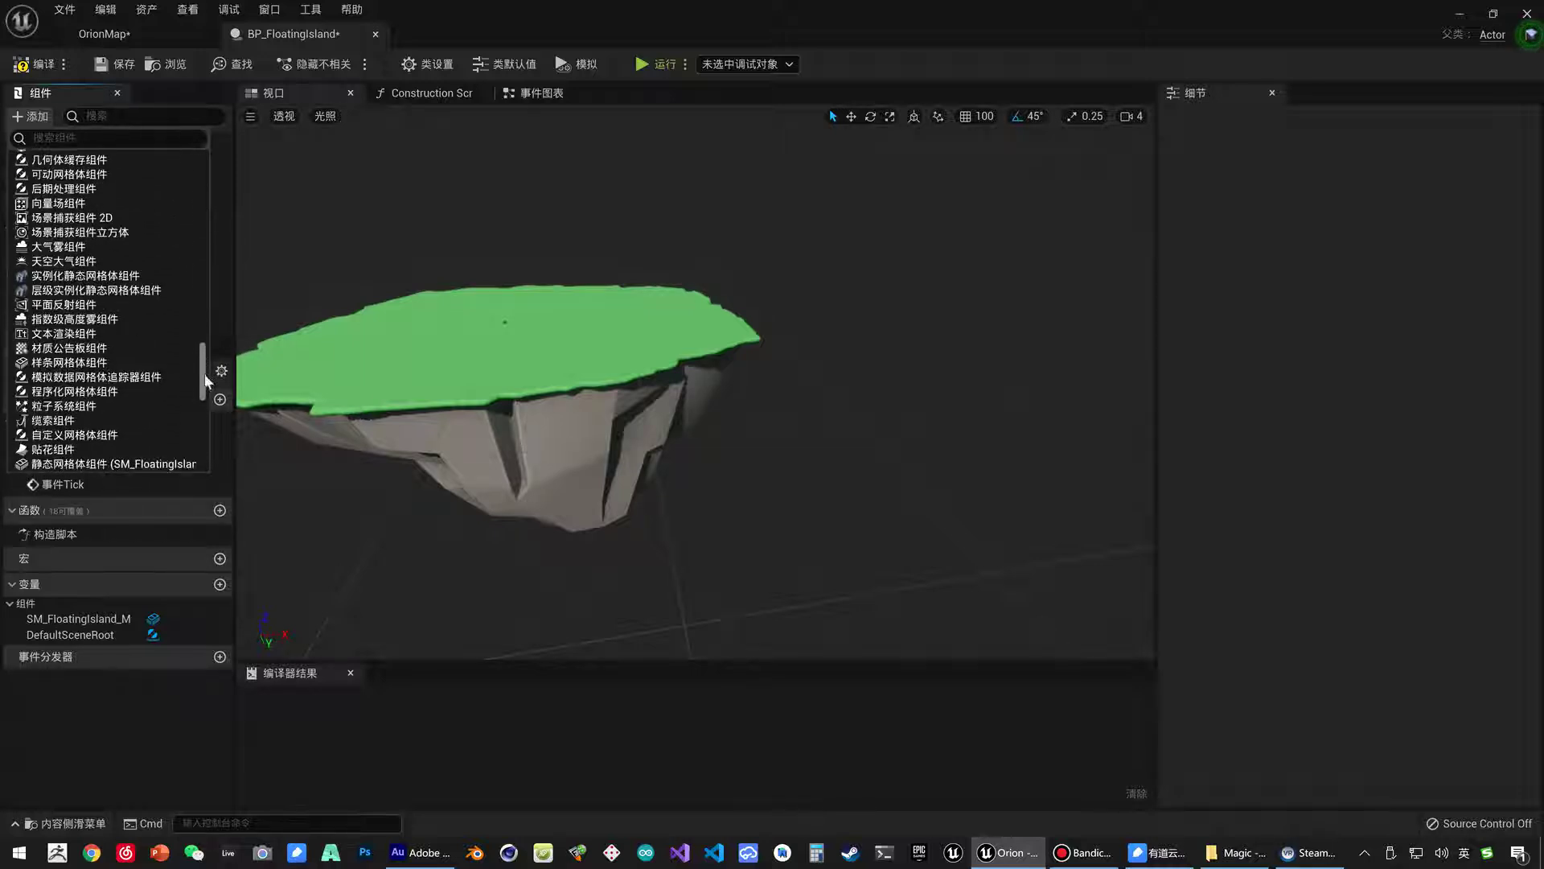
{"action": "scroll", "coordinate": [161, 346], "scroll_direction": "up", "scroll_amount": 1}
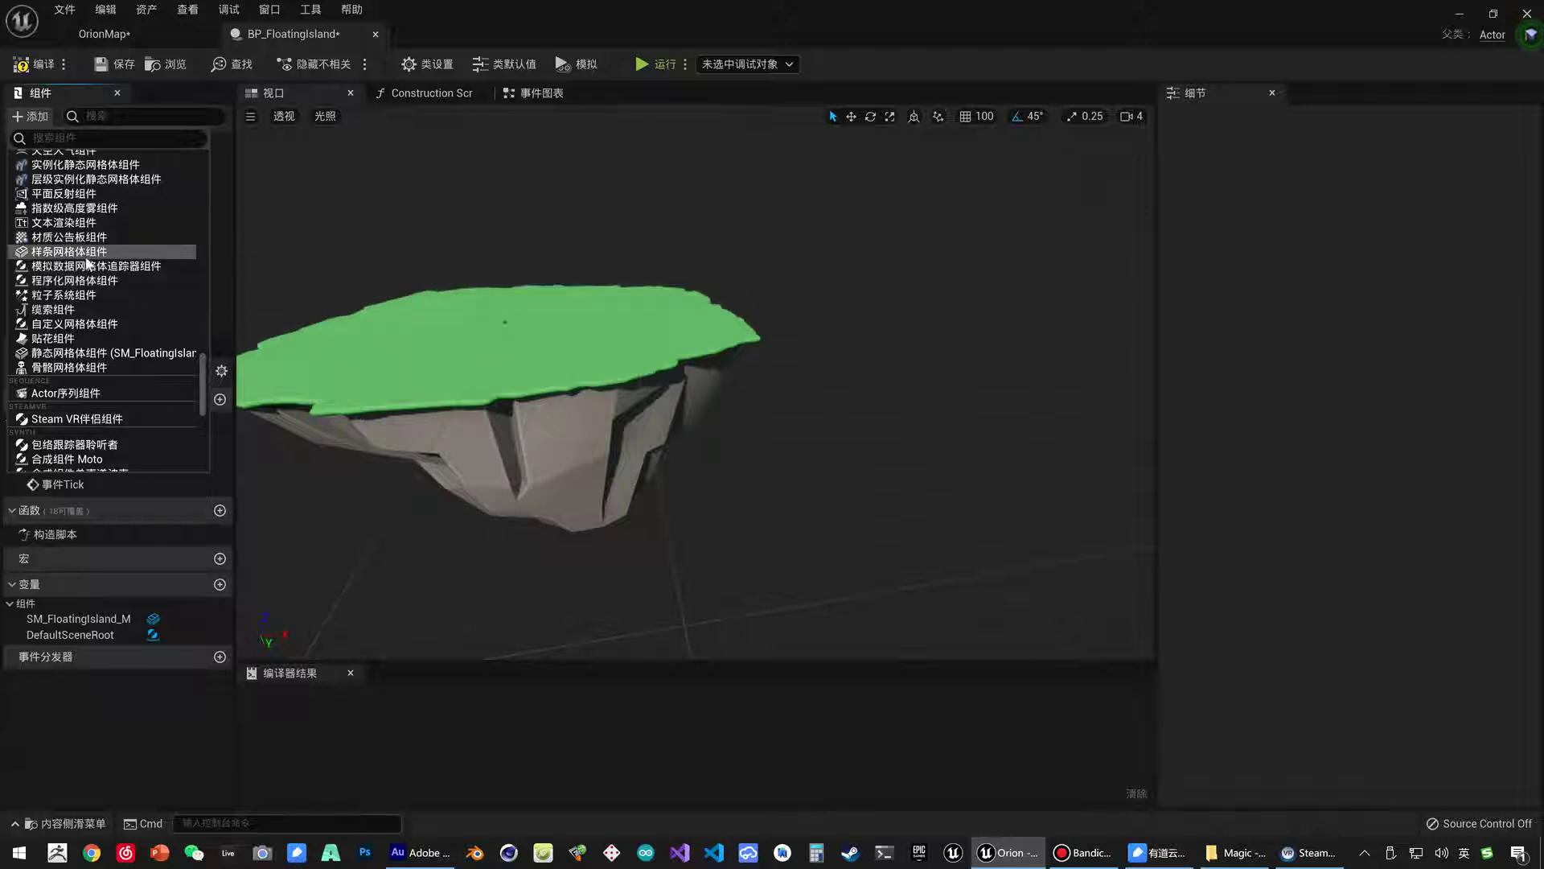
{"action": "scroll", "coordinate": [167, 417], "scroll_direction": "down", "scroll_amount": 3}
{"action": "scroll", "coordinate": [167, 417], "scroll_direction": "down", "scroll_amount": 2}
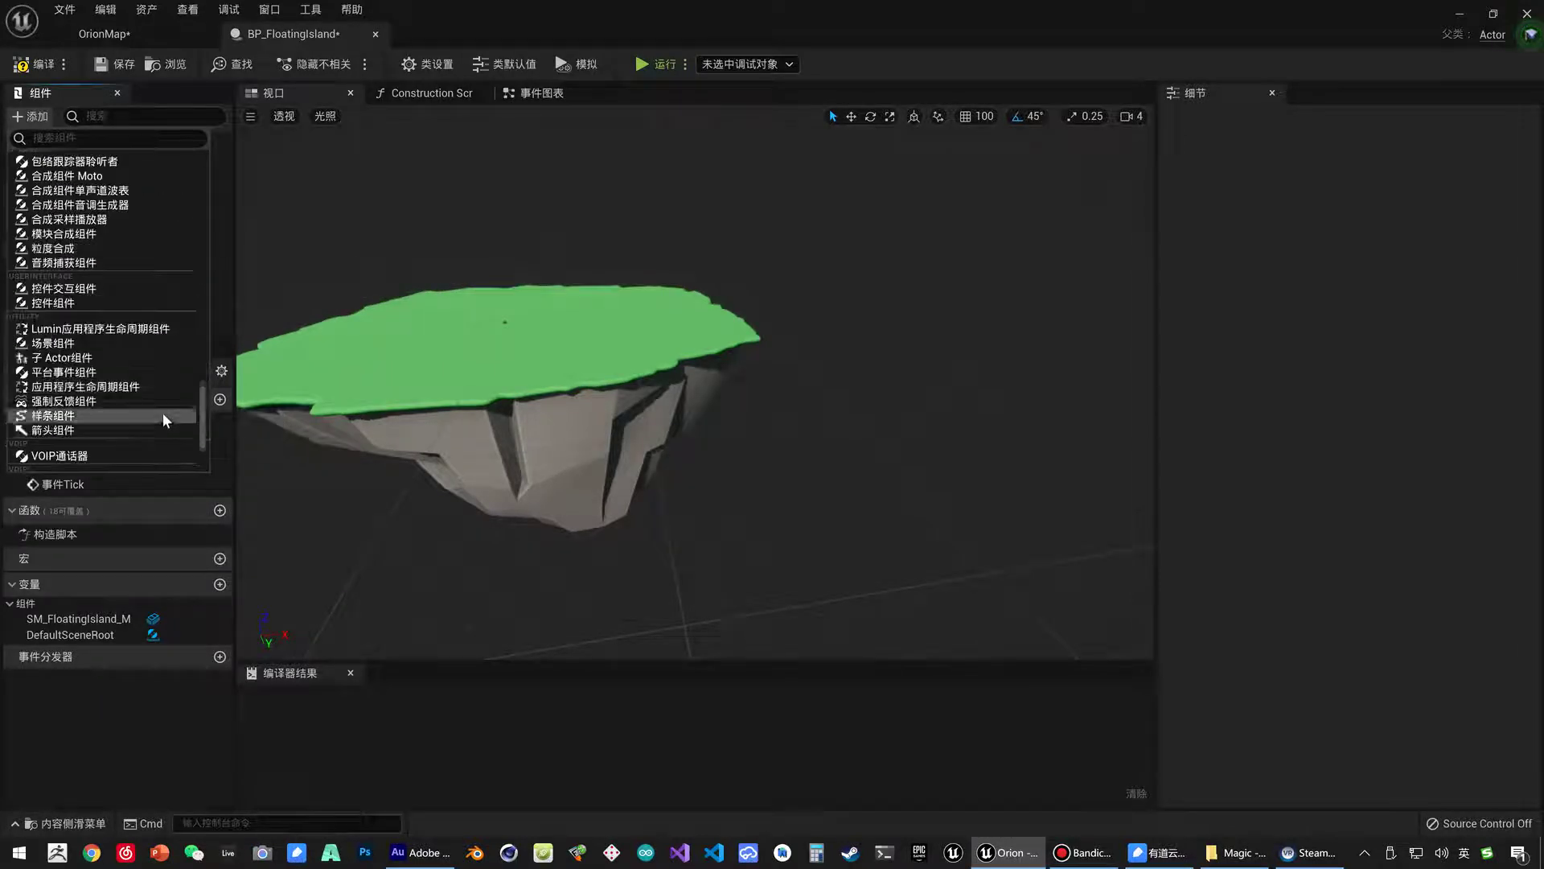
{"action": "left_click", "coordinate": [66, 368]}
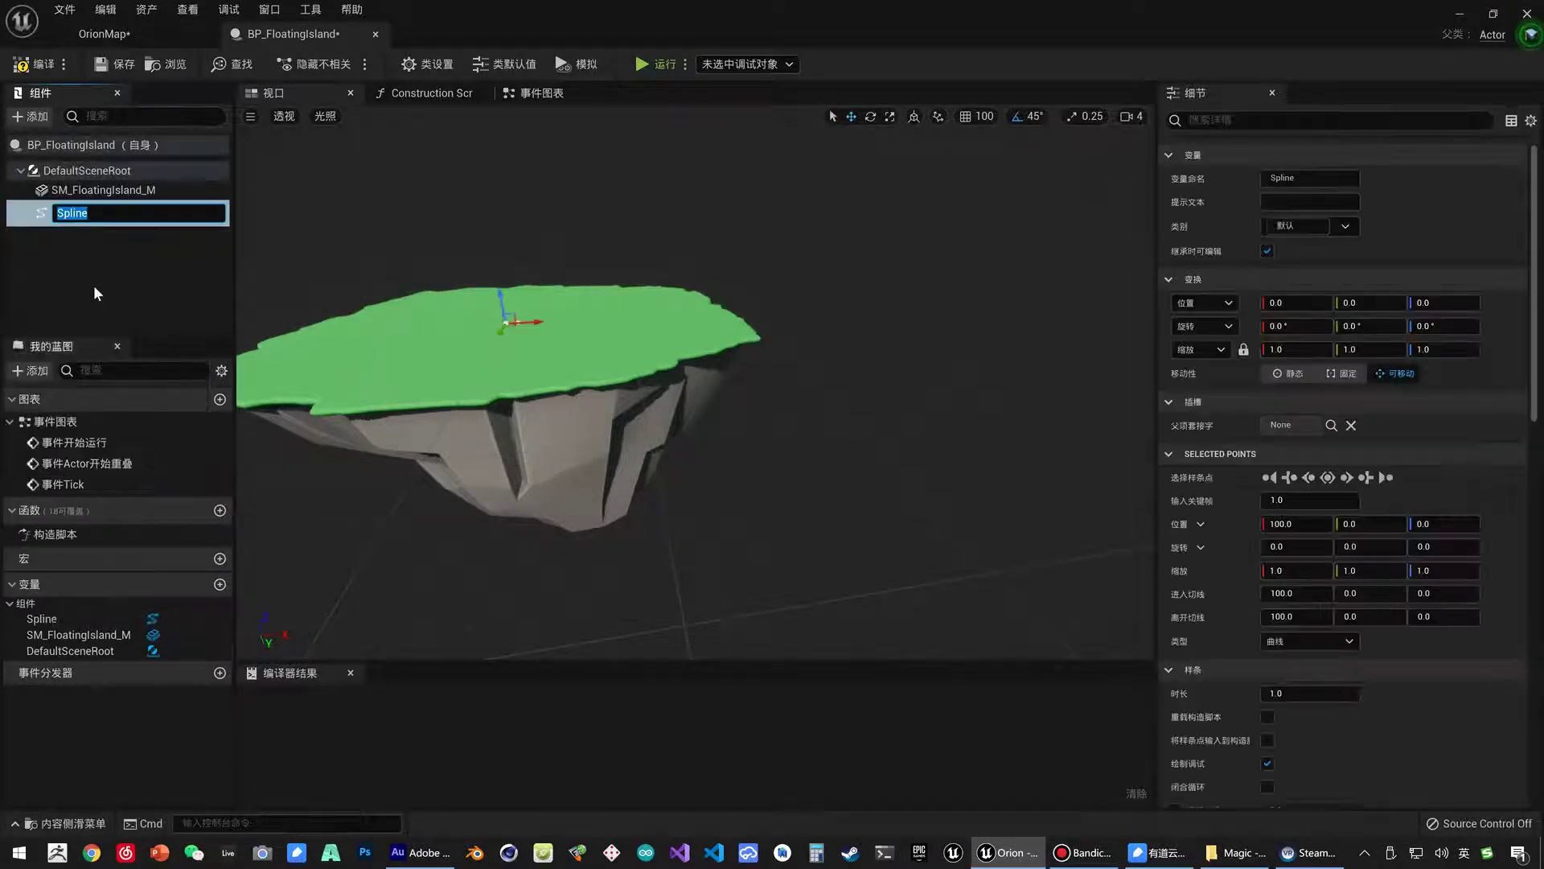
Select the Spline component and drag its end point outward along X.
{"action": "left_click", "coordinate": [181, 211]}
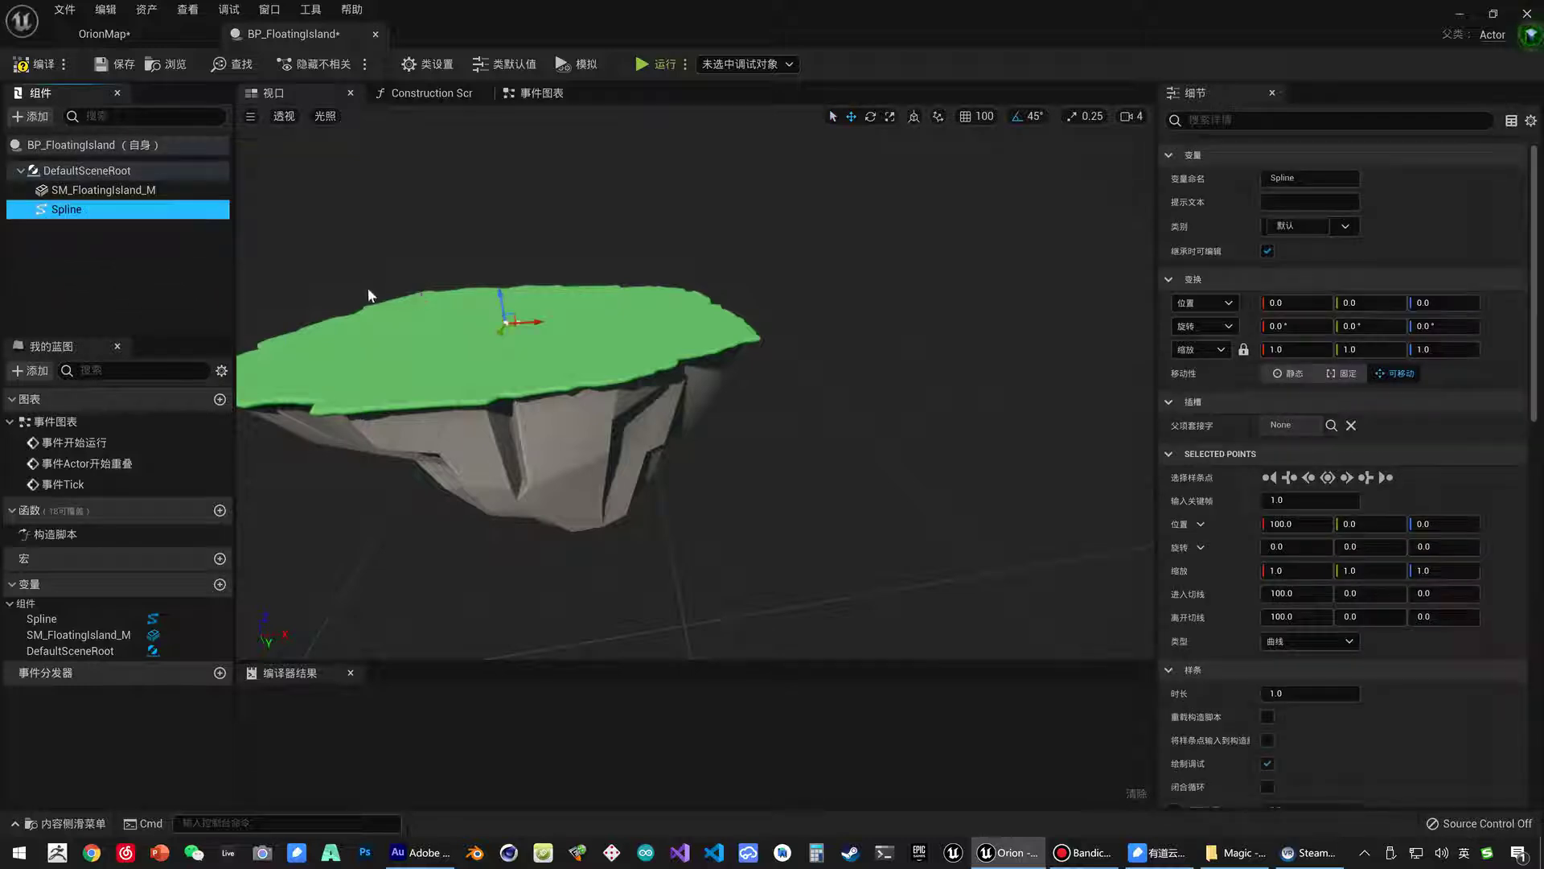
{"action": "scroll", "coordinate": [696, 386], "scroll_direction": "up", "scroll_amount": 3}
{"action": "scroll", "coordinate": [696, 386], "scroll_direction": "up", "scroll_amount": 3}
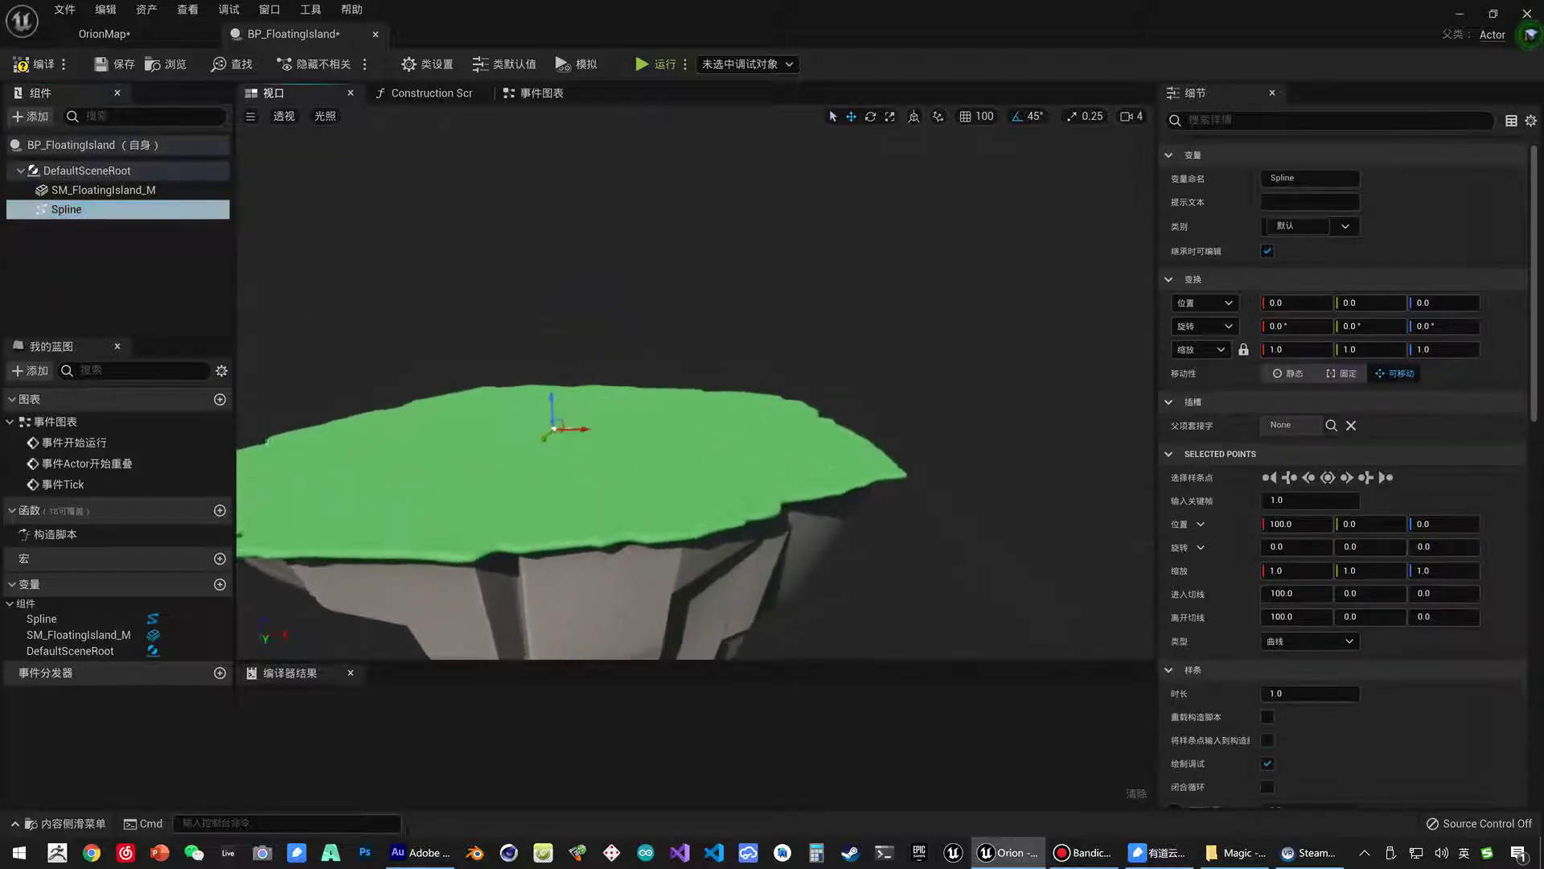
{"action": "scroll", "coordinate": [696, 386], "scroll_direction": "up", "scroll_amount": 3}
{"action": "scroll", "coordinate": [695, 386], "scroll_direction": "up", "scroll_amount": 2}
{"action": "right_click_drag", "start_coordinate": [695, 386], "coordinate": [646, 464]}
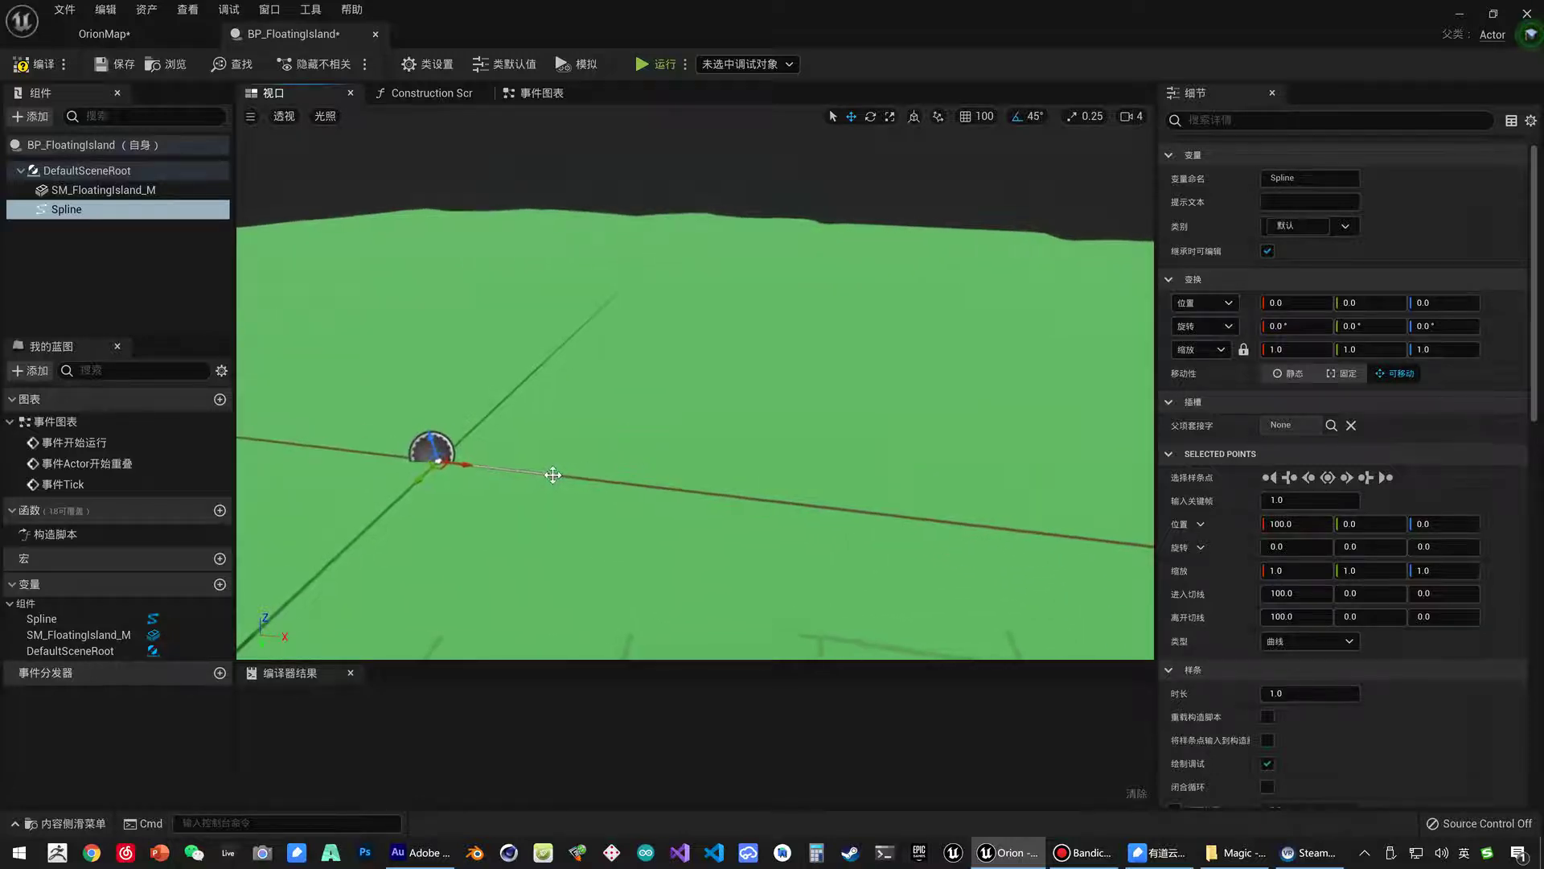
{"action": "key", "text": "f"}
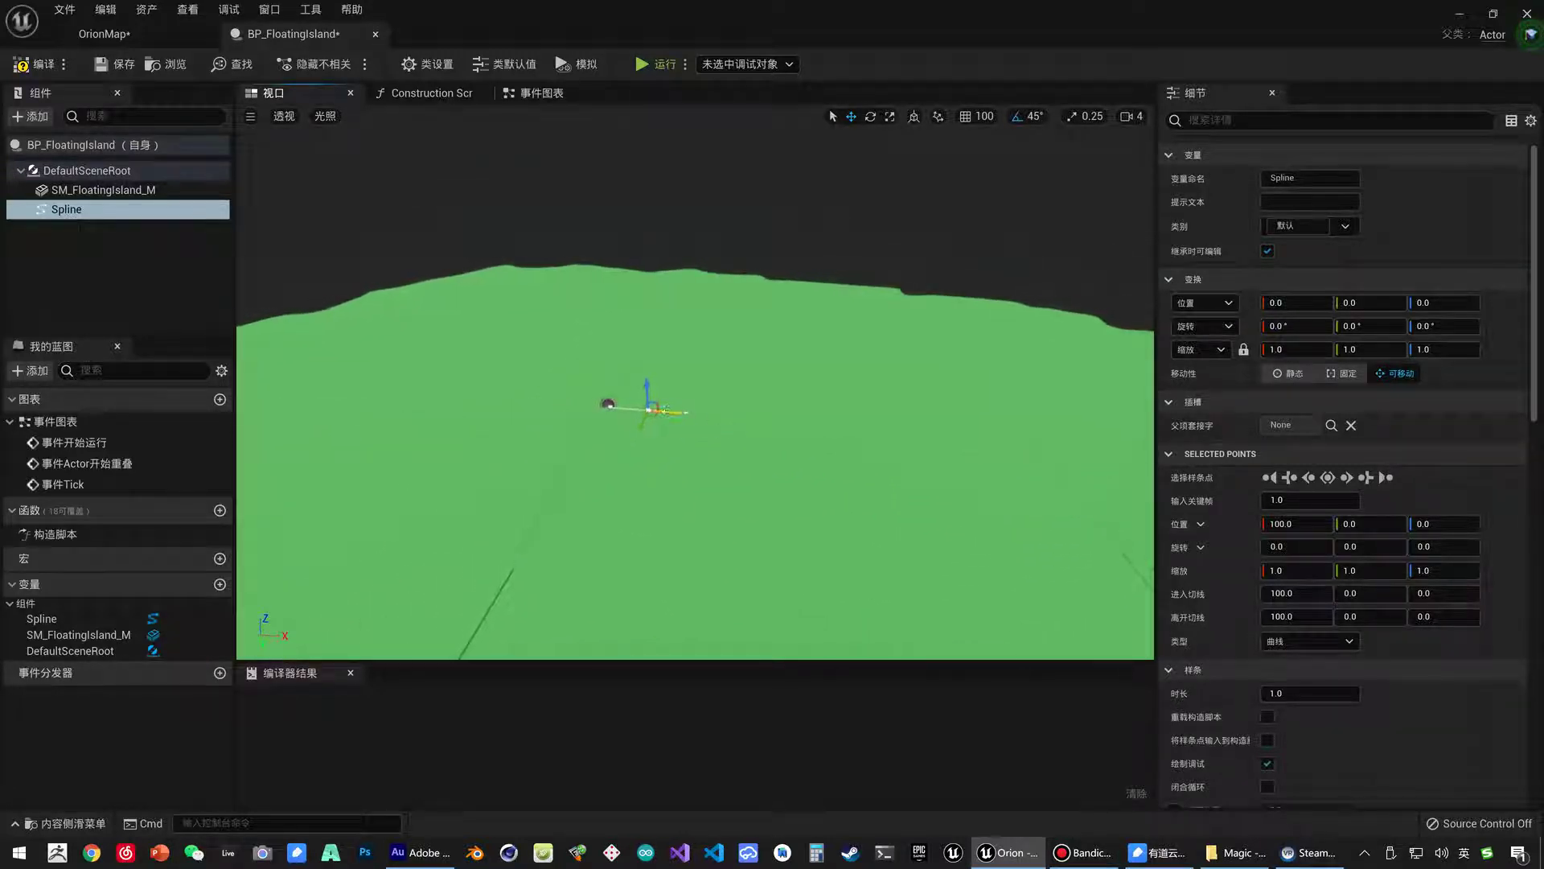
{"action": "left_click_drag", "start_coordinate": [676, 411], "coordinate": [893, 419]}
{"action": "right_click_drag", "start_coordinate": [892, 419], "coordinate": [805, 414]}
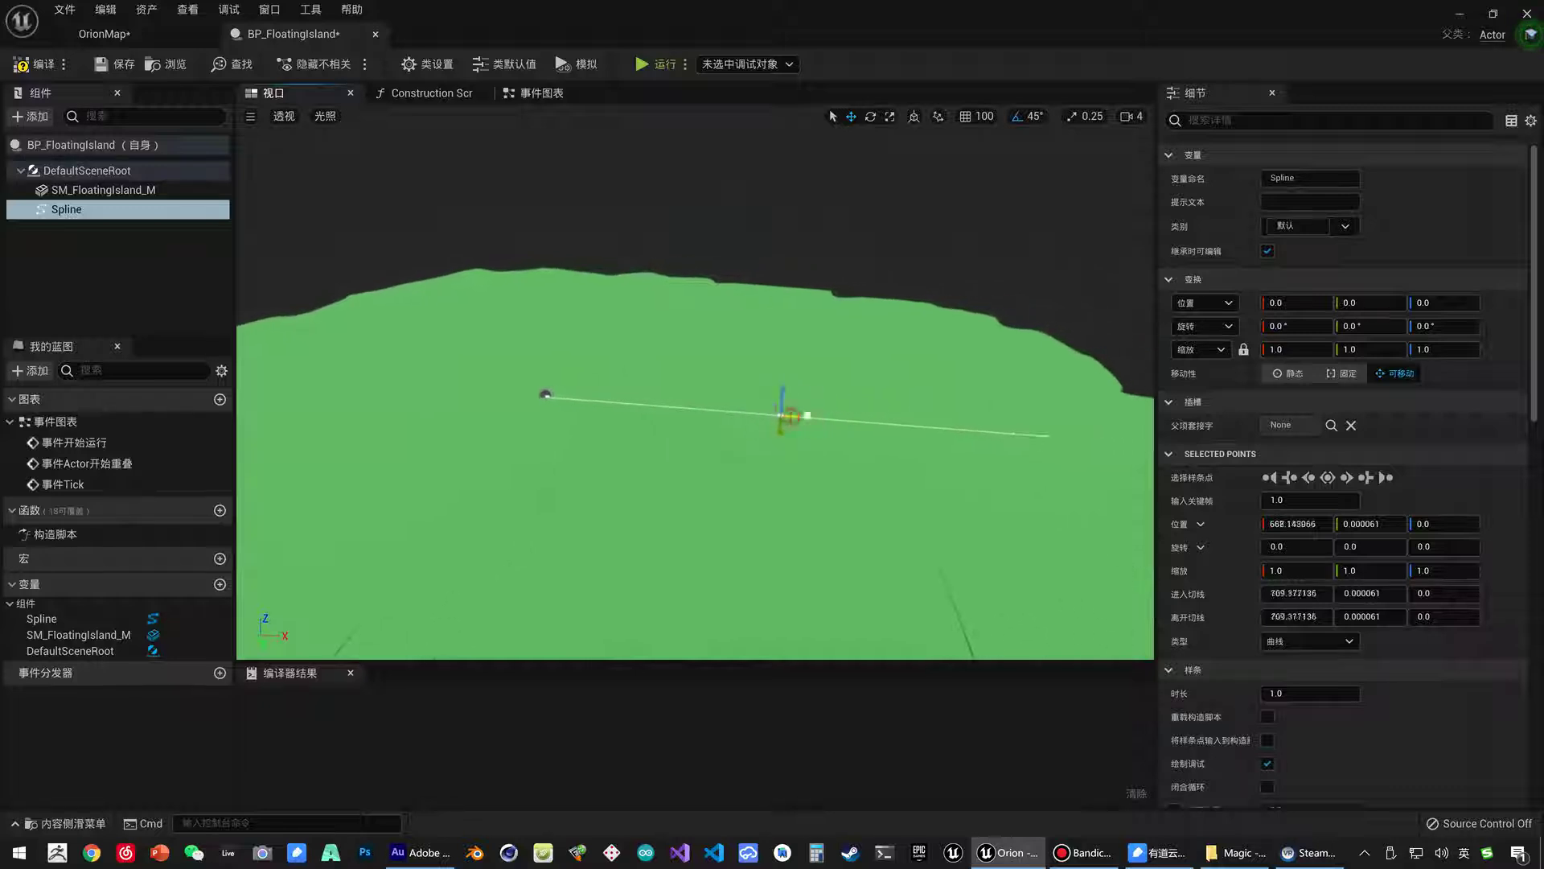
{"action": "left_click_drag", "start_coordinate": [792, 415], "coordinate": [956, 418]}
{"action": "key", "text": "f"}
Try X locations 200, 20000 and 0, then drag the end point to about 2192.
{"action": "left_click", "coordinate": [1294, 523]}
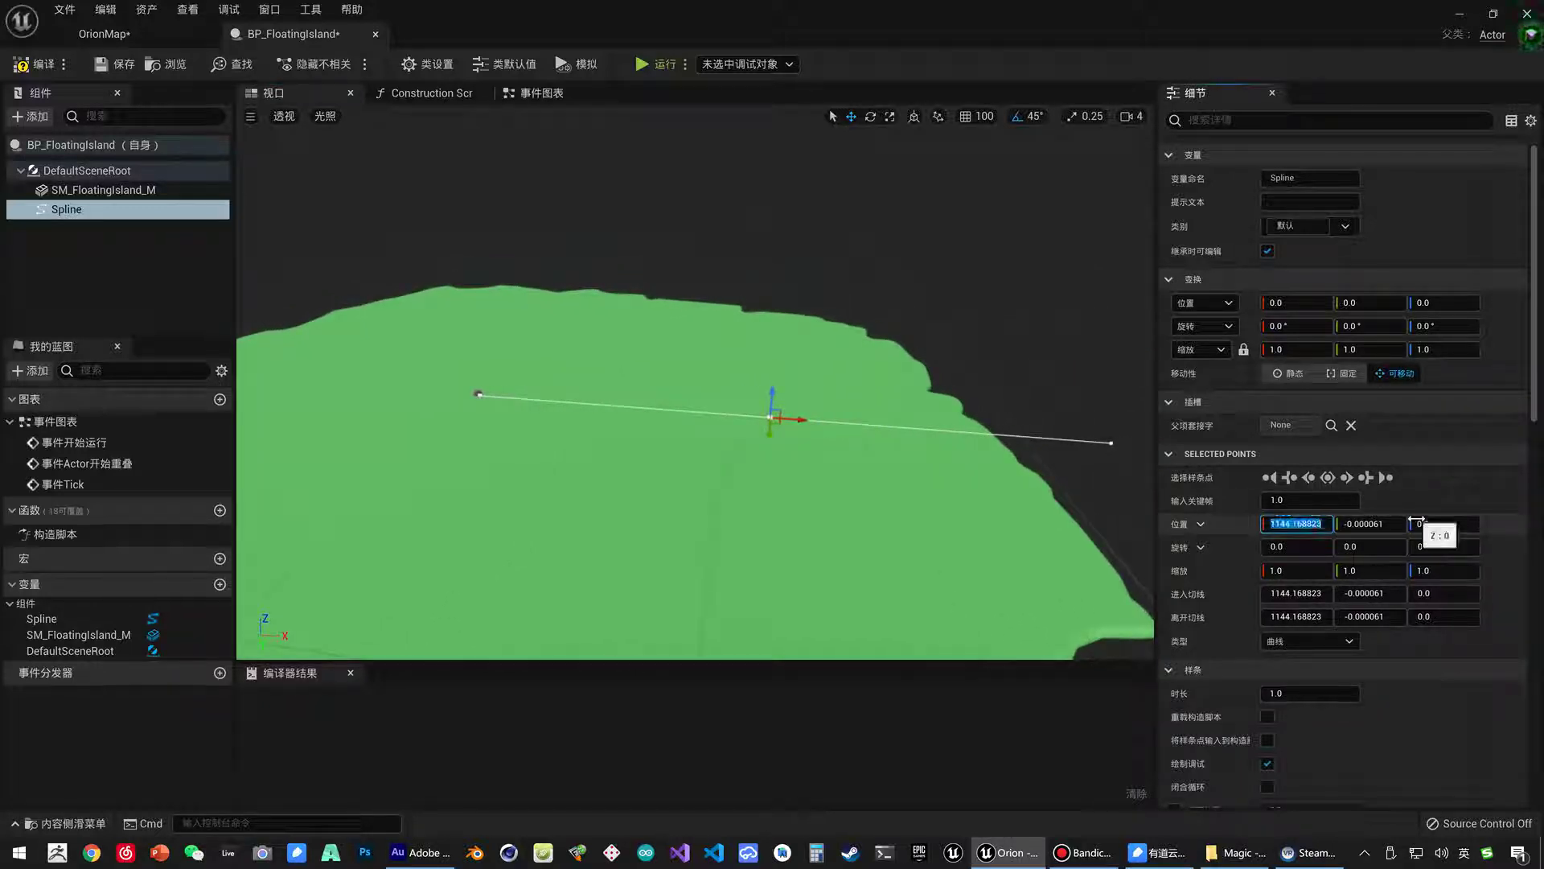
{"action": "type", "text": "200"}
{"action": "key", "text": "Return"}
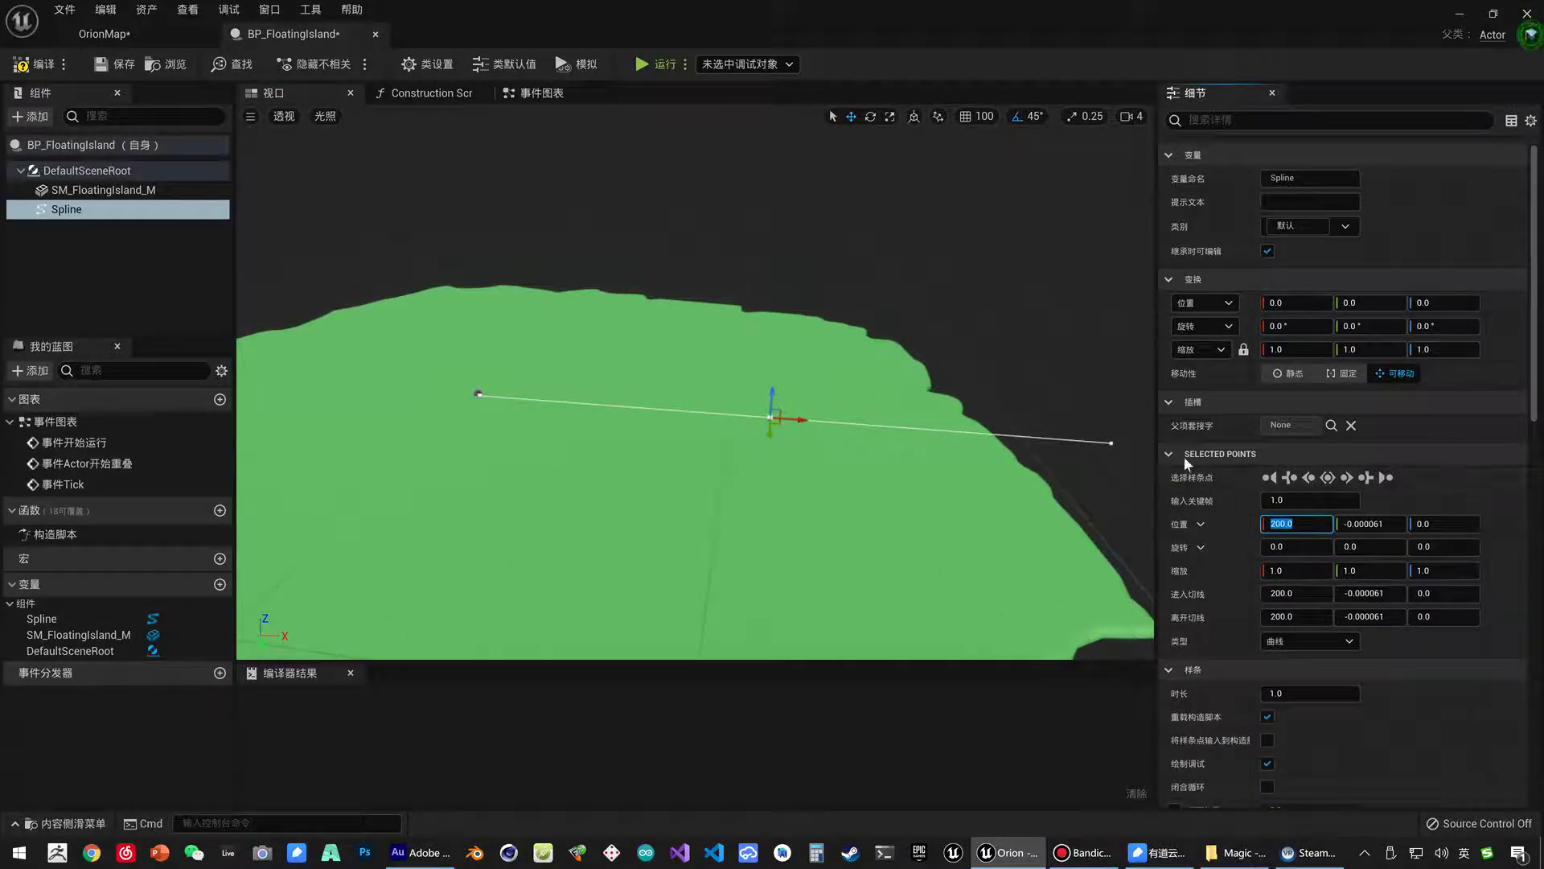
{"action": "type", "text": "20000"}
{"action": "key", "text": "Return"}
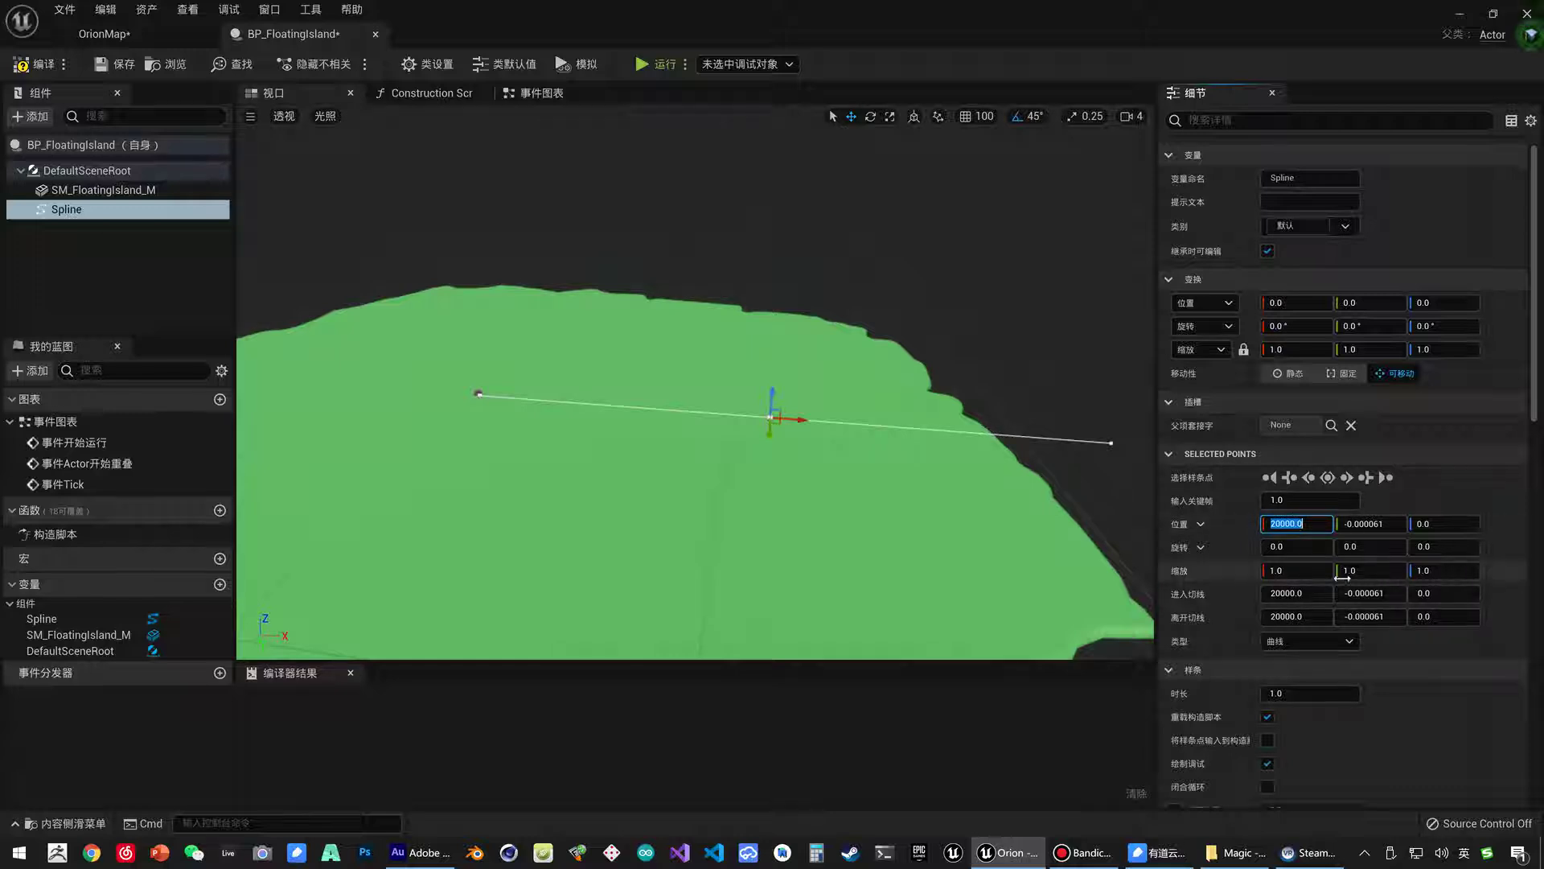
{"action": "type", "text": "0"}
{"action": "key", "text": "Return"}
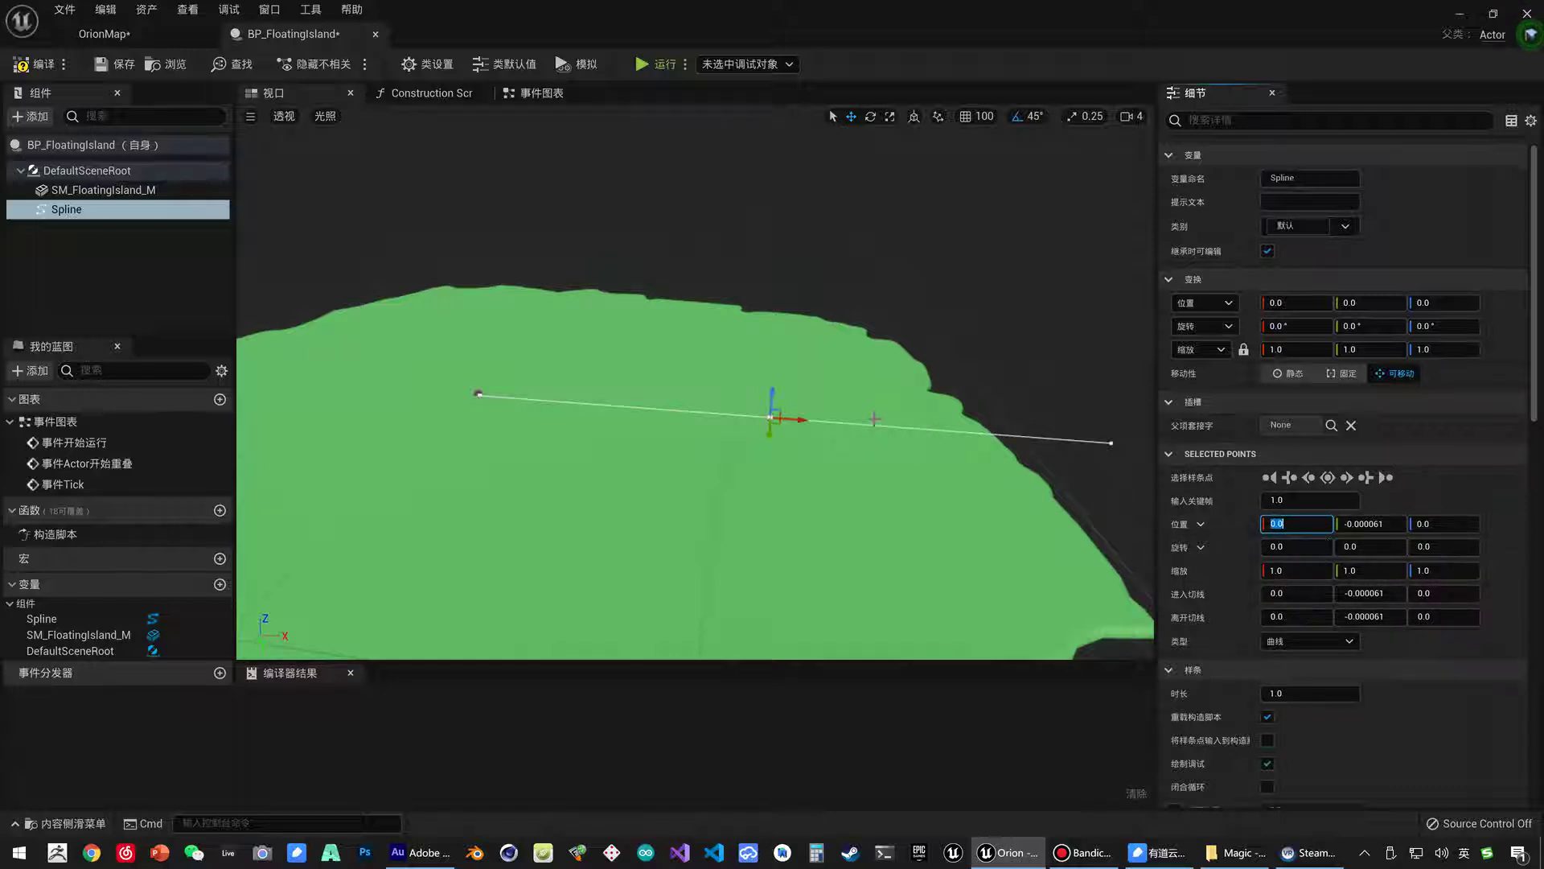
{"action": "left_click_drag", "start_coordinate": [799, 419], "coordinate": [1059, 442]}
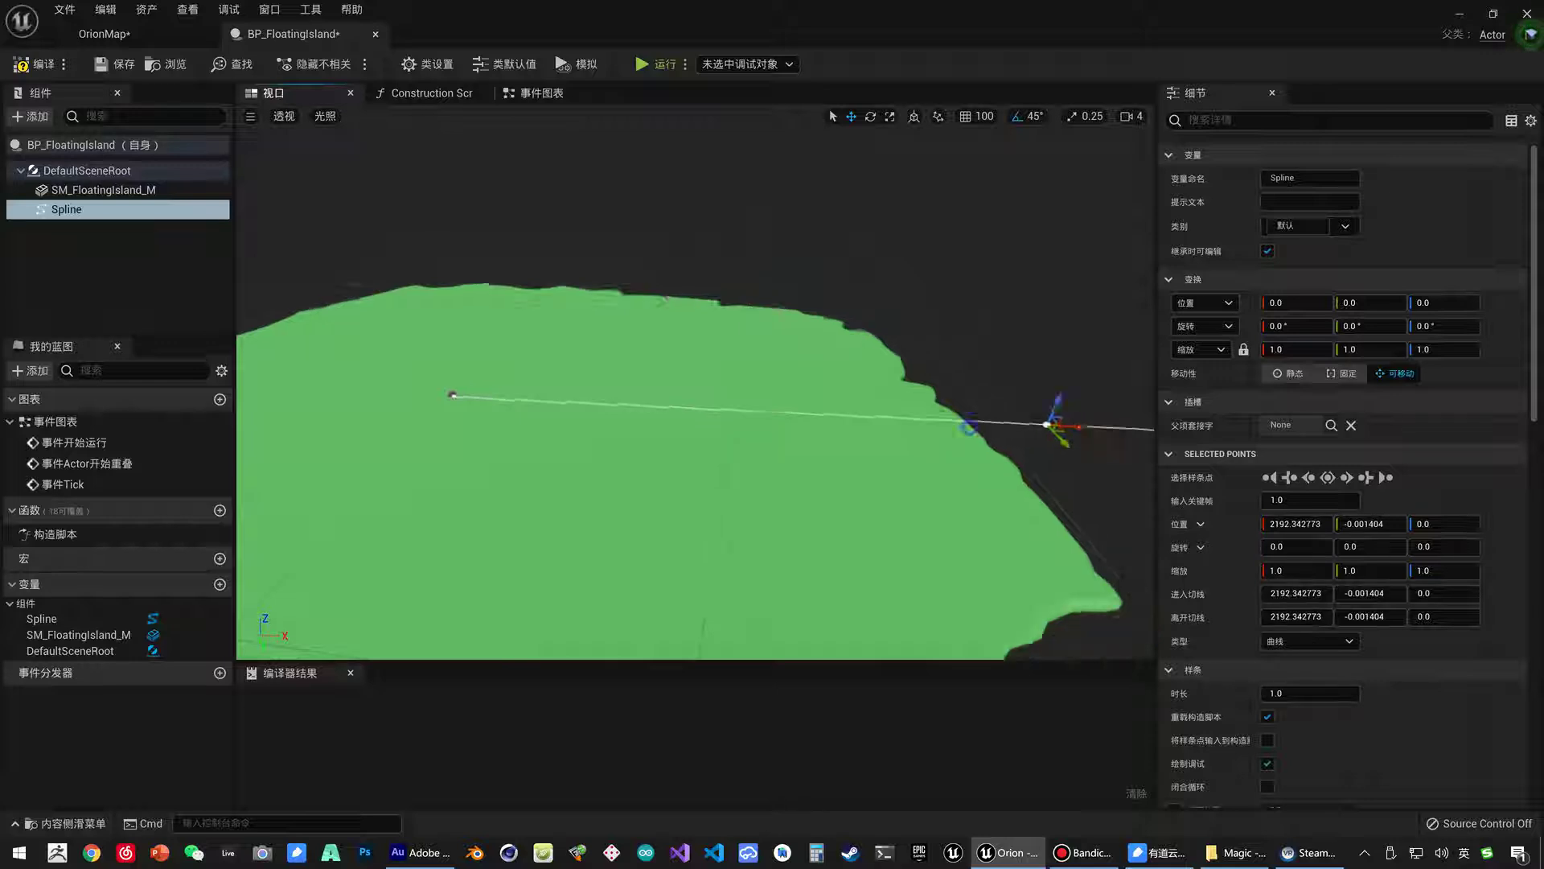
{"action": "mouse_move", "coordinate": [1058, 442]}
{"action": "right_mouse_down"}
{"action": "mouse_move", "coordinate": [969, 434]}
{"action": "mouse_move", "coordinate": [981, 410]}
{"action": "mouse_move", "coordinate": [932, 412]}
{"action": "right_mouse_up"}
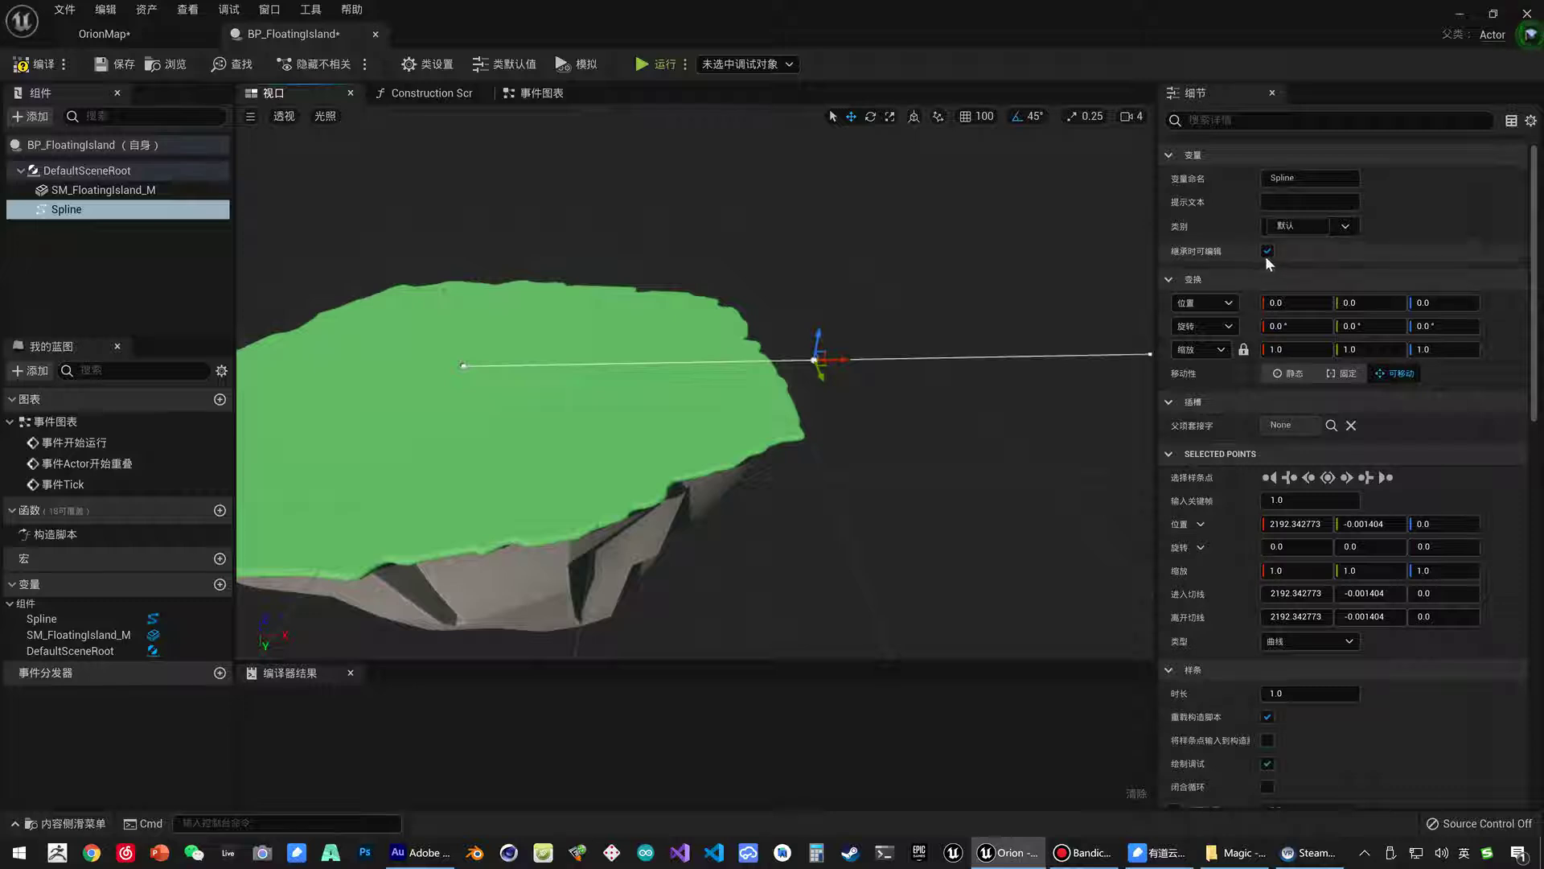
Compile and save the BP_FloatingIsland Blueprint.
{"action": "left_click", "coordinate": [33, 64]}
{"action": "left_click", "coordinate": [122, 65]}
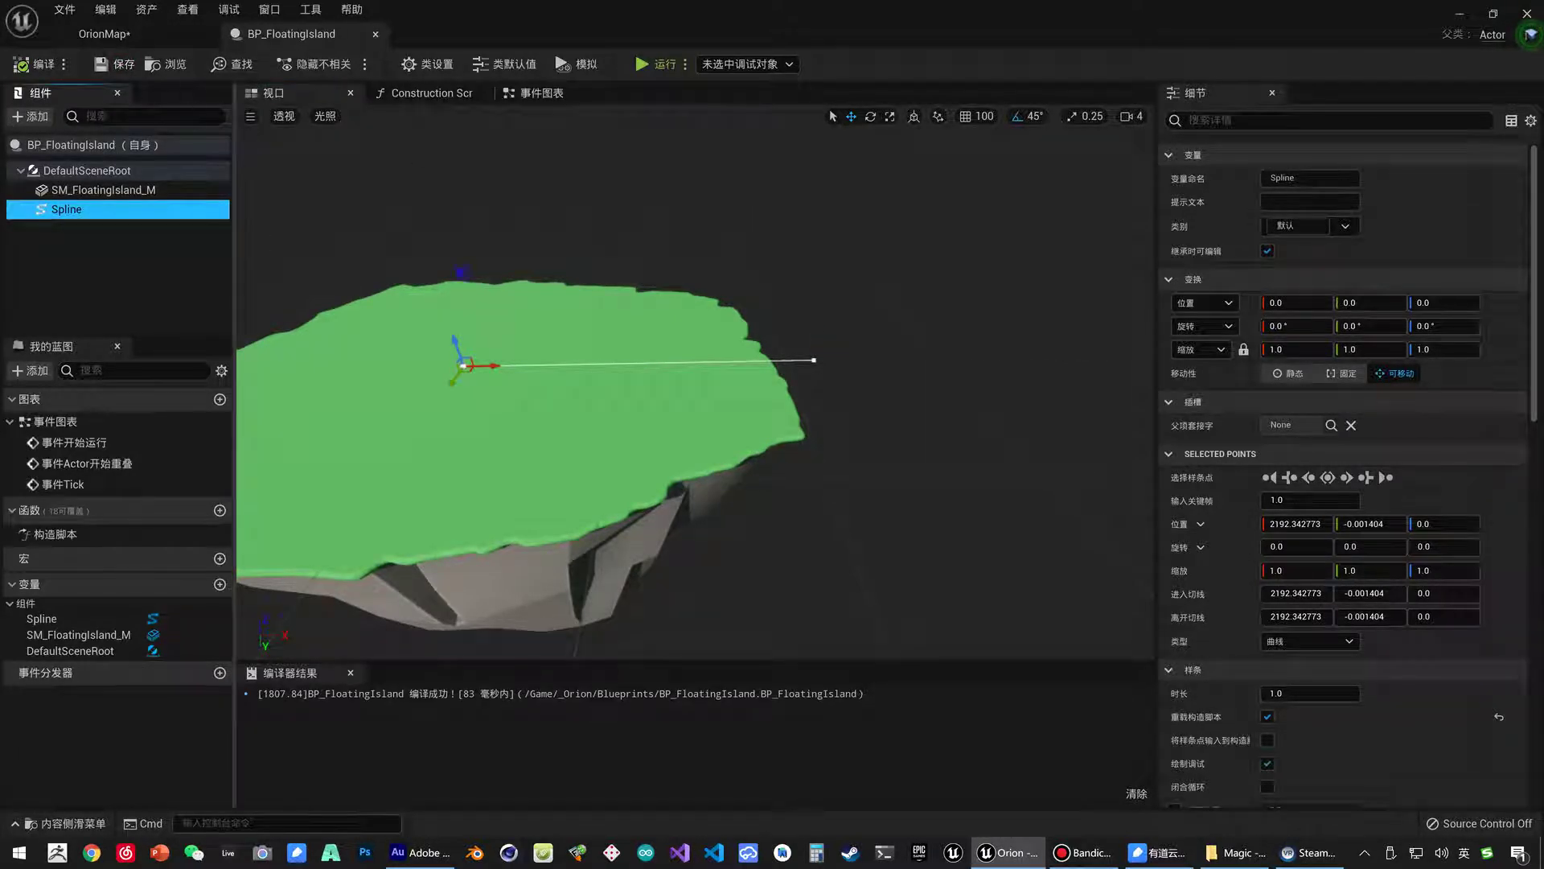
{"action": "right_click_drag", "start_coordinate": [358, 105], "coordinate": [359, 100]}
Back in OrionMap, drag BP_FloatingIsland from _Orion > Blueprints into the viewport.
{"action": "left_click", "coordinate": [137, 32]}
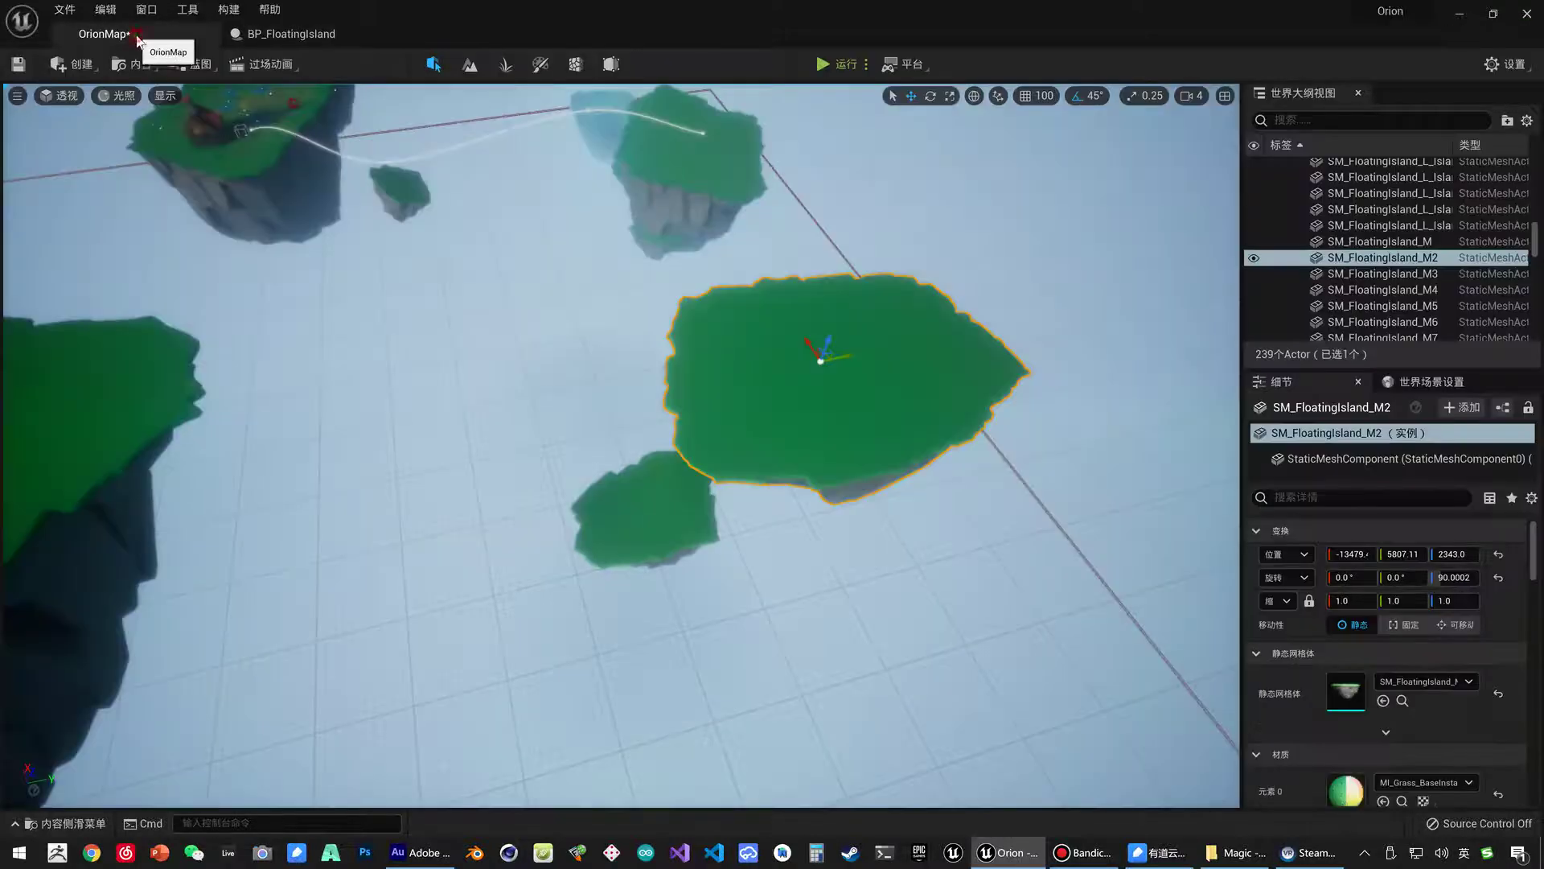
{"action": "left_click", "coordinate": [461, 621]}
{"action": "key", "text": "ctrl+space"}
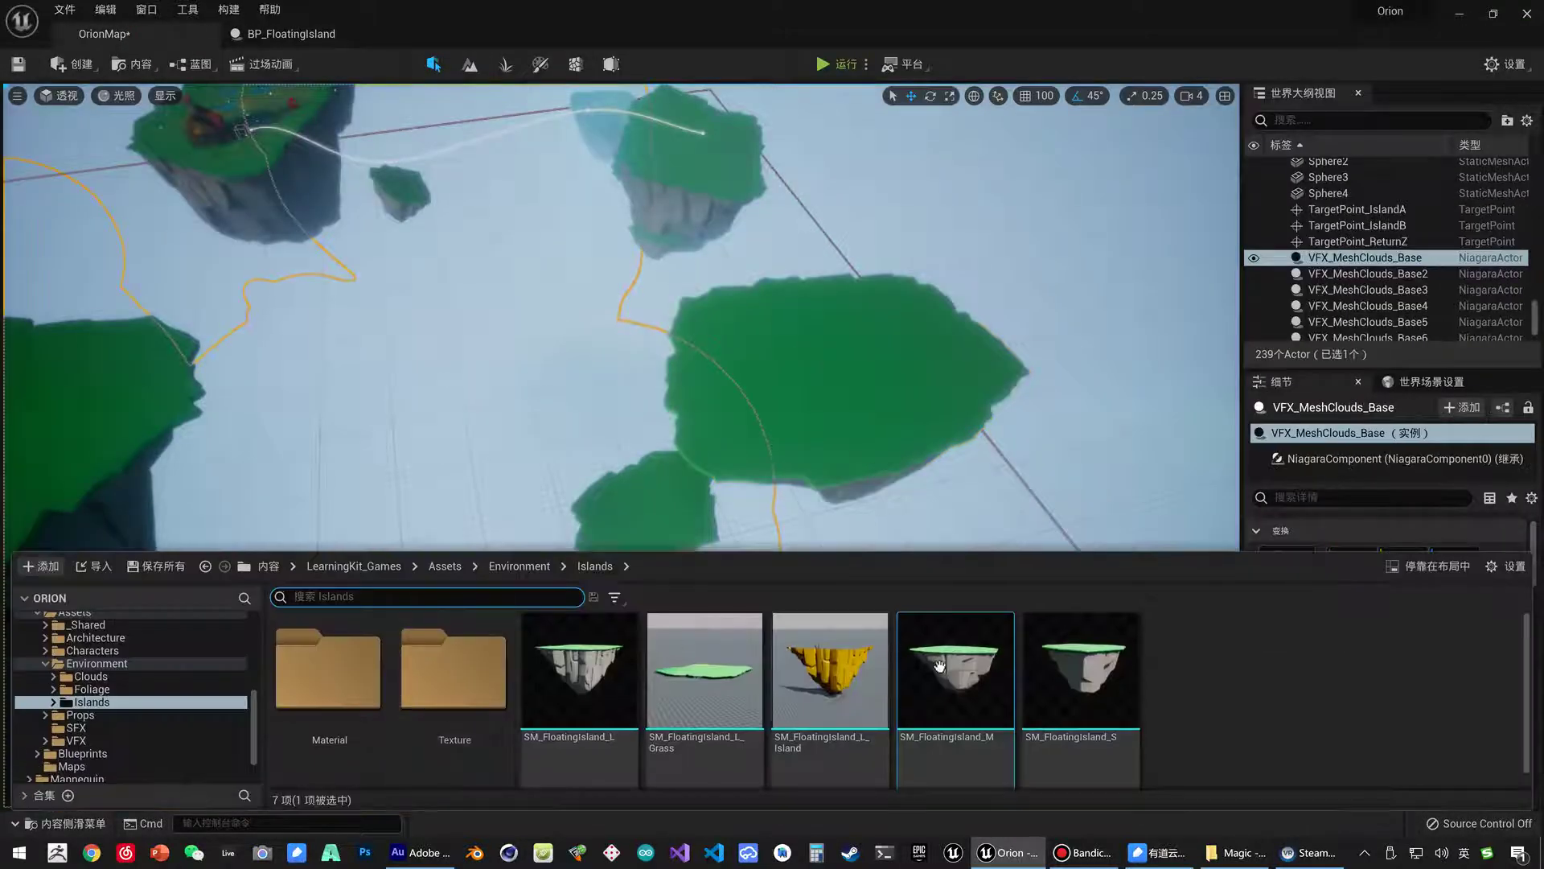
{"action": "scroll", "coordinate": [153, 648], "scroll_direction": "up", "scroll_amount": 5}
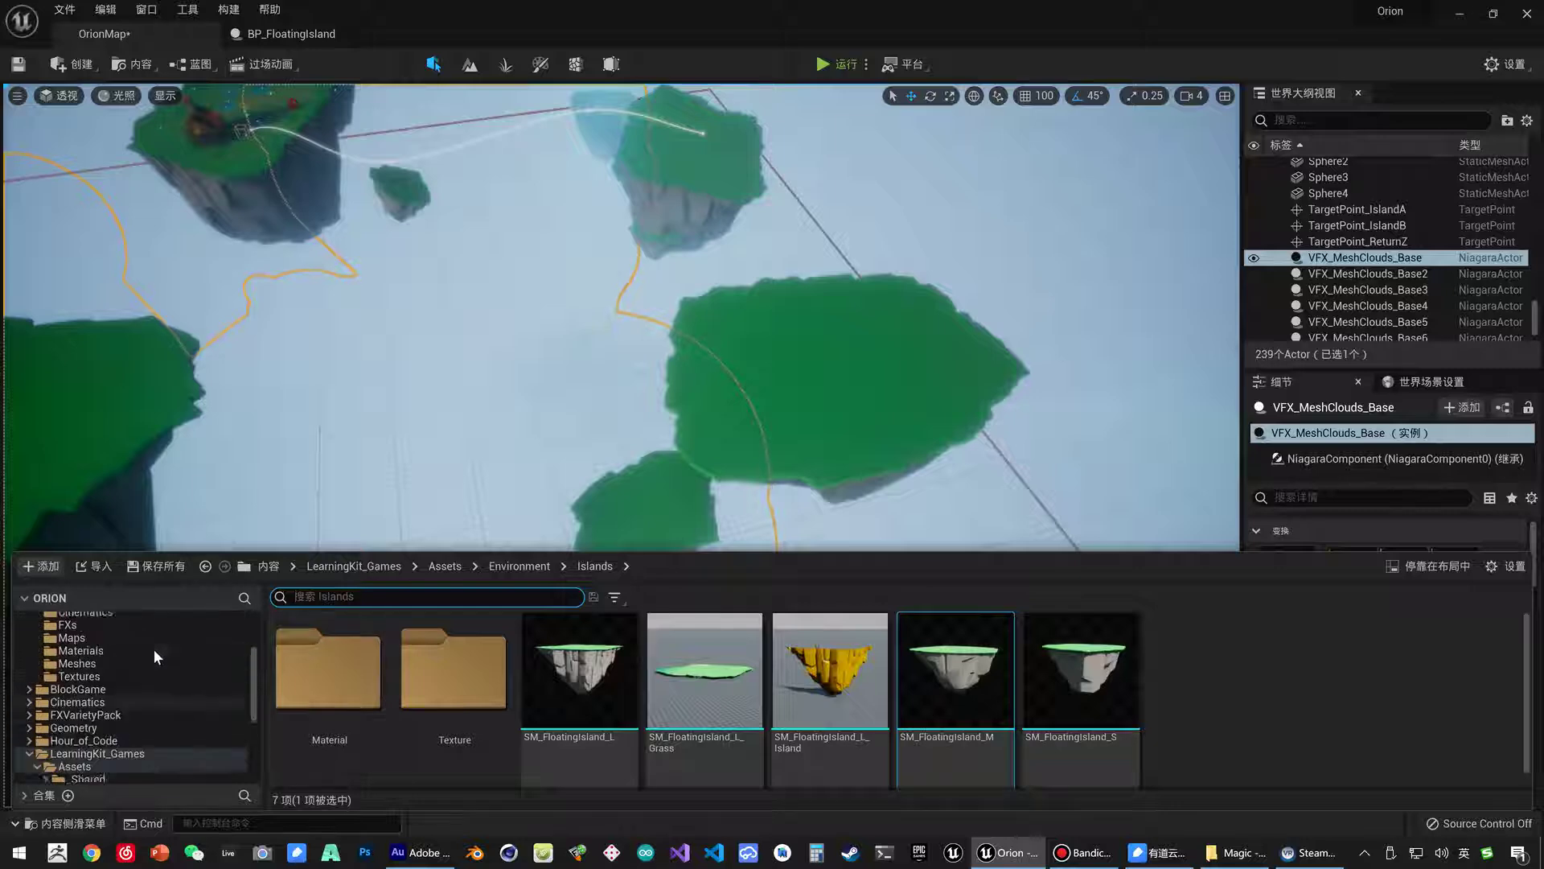
{"action": "scroll", "coordinate": [149, 647], "scroll_direction": "up", "scroll_amount": 3}
{"action": "left_click", "coordinate": [105, 659]}
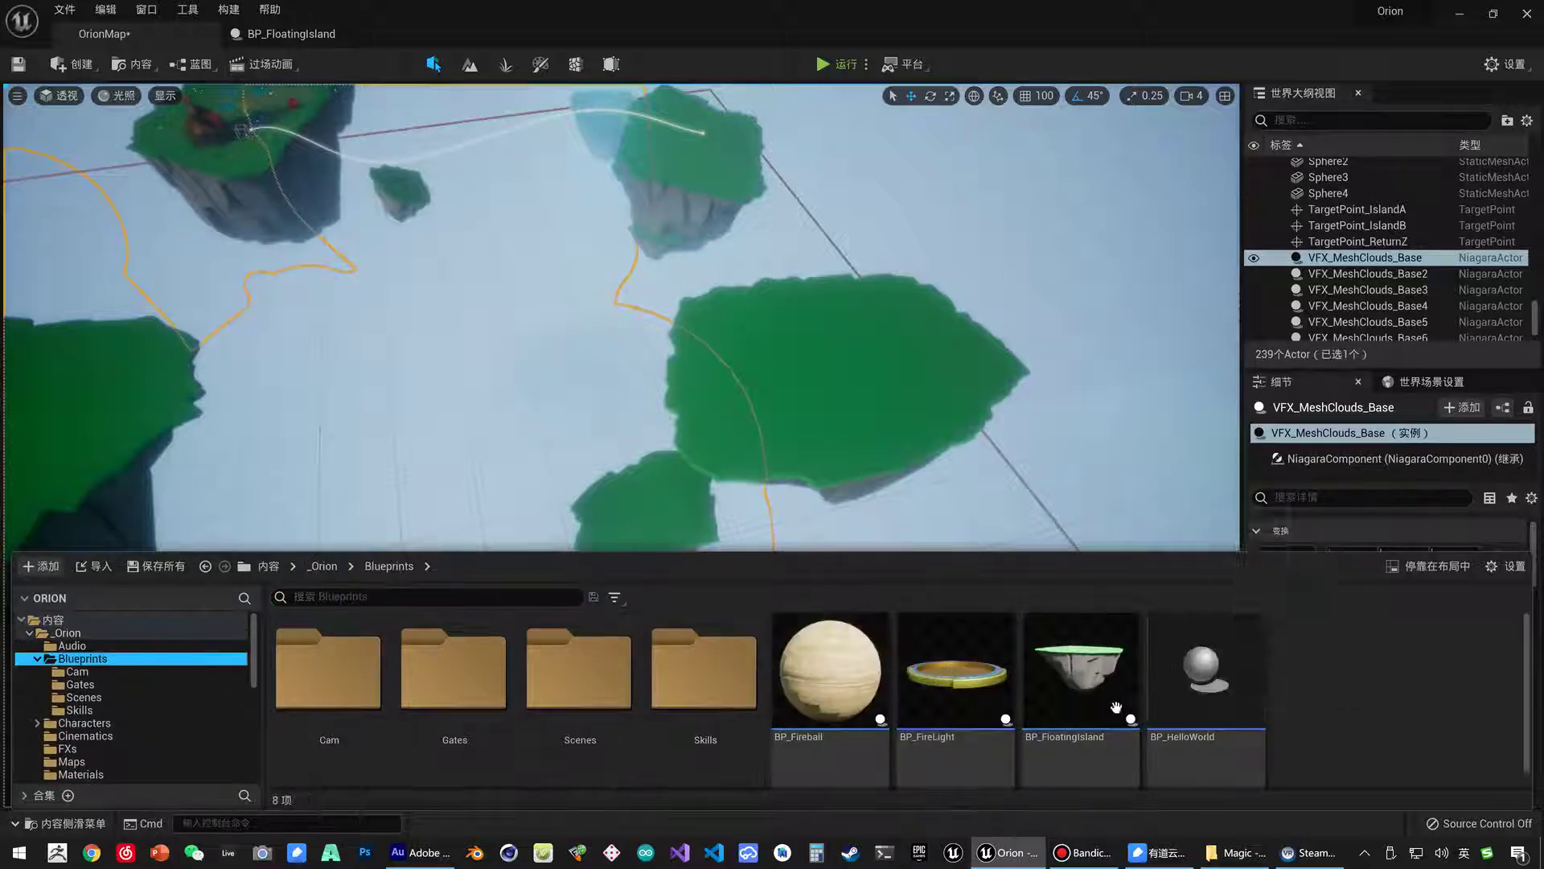
{"action": "scroll", "coordinate": [608, 449], "scroll_direction": "down", "scroll_amount": 10}
{"action": "left_click_drag", "start_coordinate": [609, 449], "coordinate": [603, 441]}
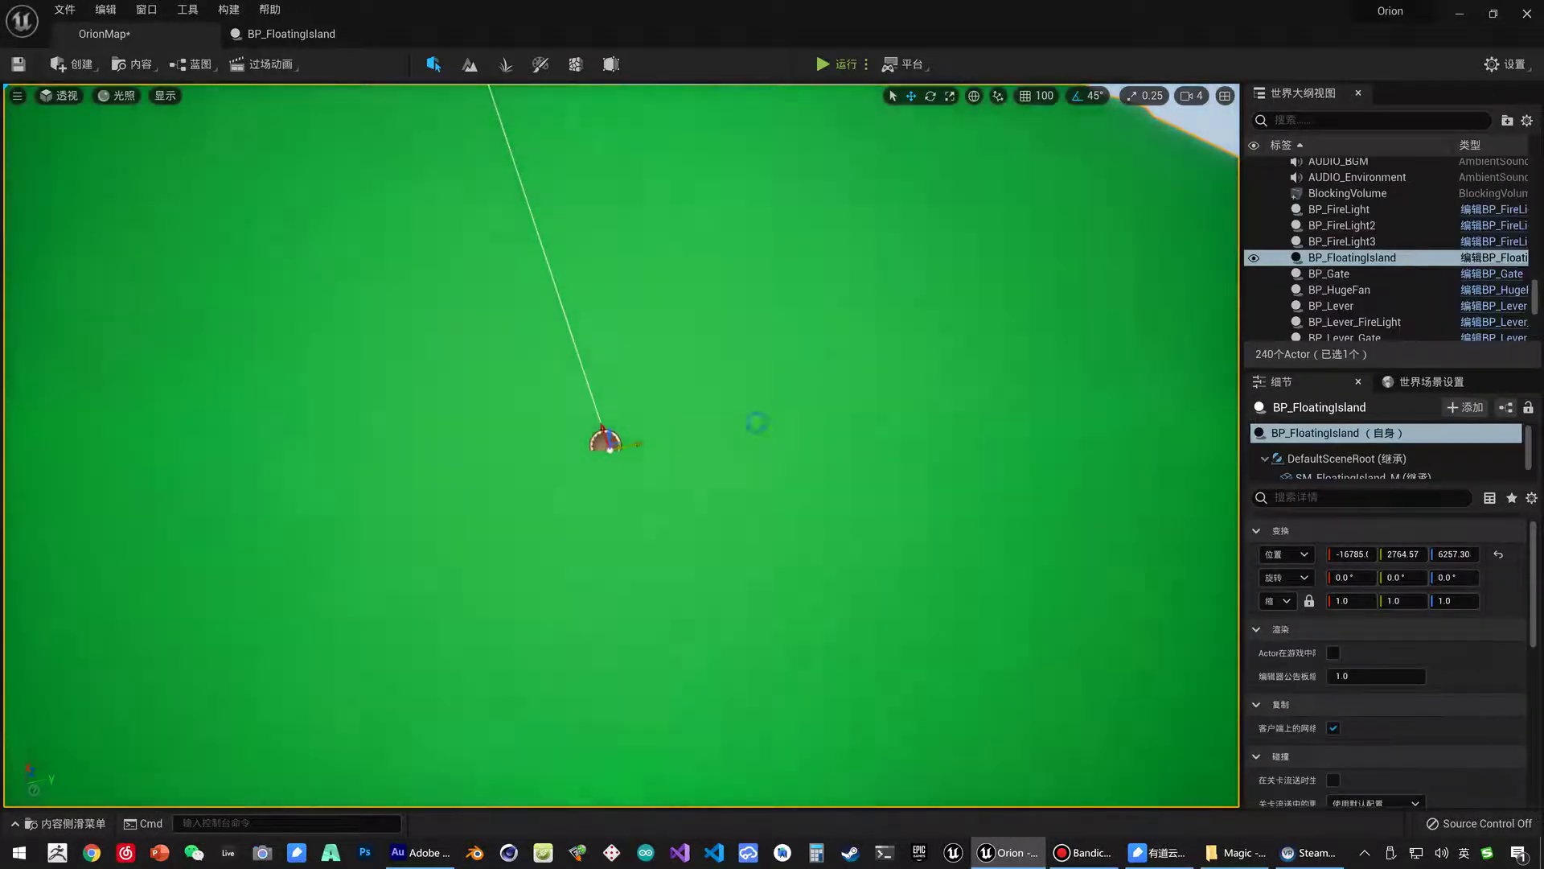
{"action": "scroll", "coordinate": [603, 441], "scroll_direction": "up", "scroll_amount": 10}
{"action": "right_click_drag", "start_coordinate": [690, 370], "coordinate": [690, 369]}
Drop the new island down and move it to about X -7150, Z 598.
{"action": "key", "text": "End"}
{"action": "key", "text": "End"}
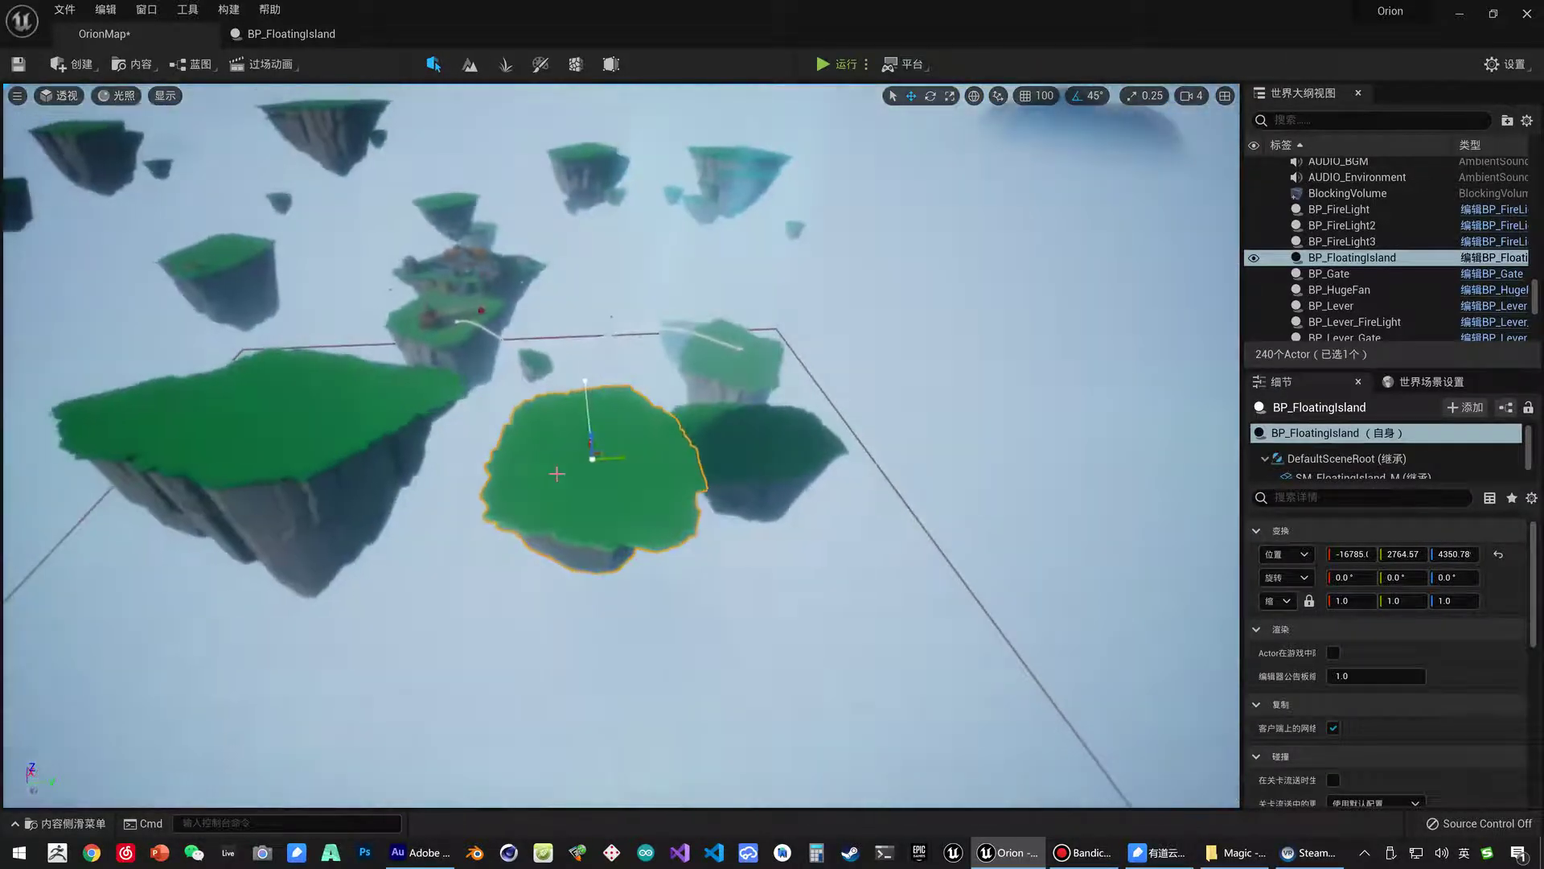
{"action": "right_click_drag", "start_coordinate": [595, 432], "coordinate": [594, 431]}
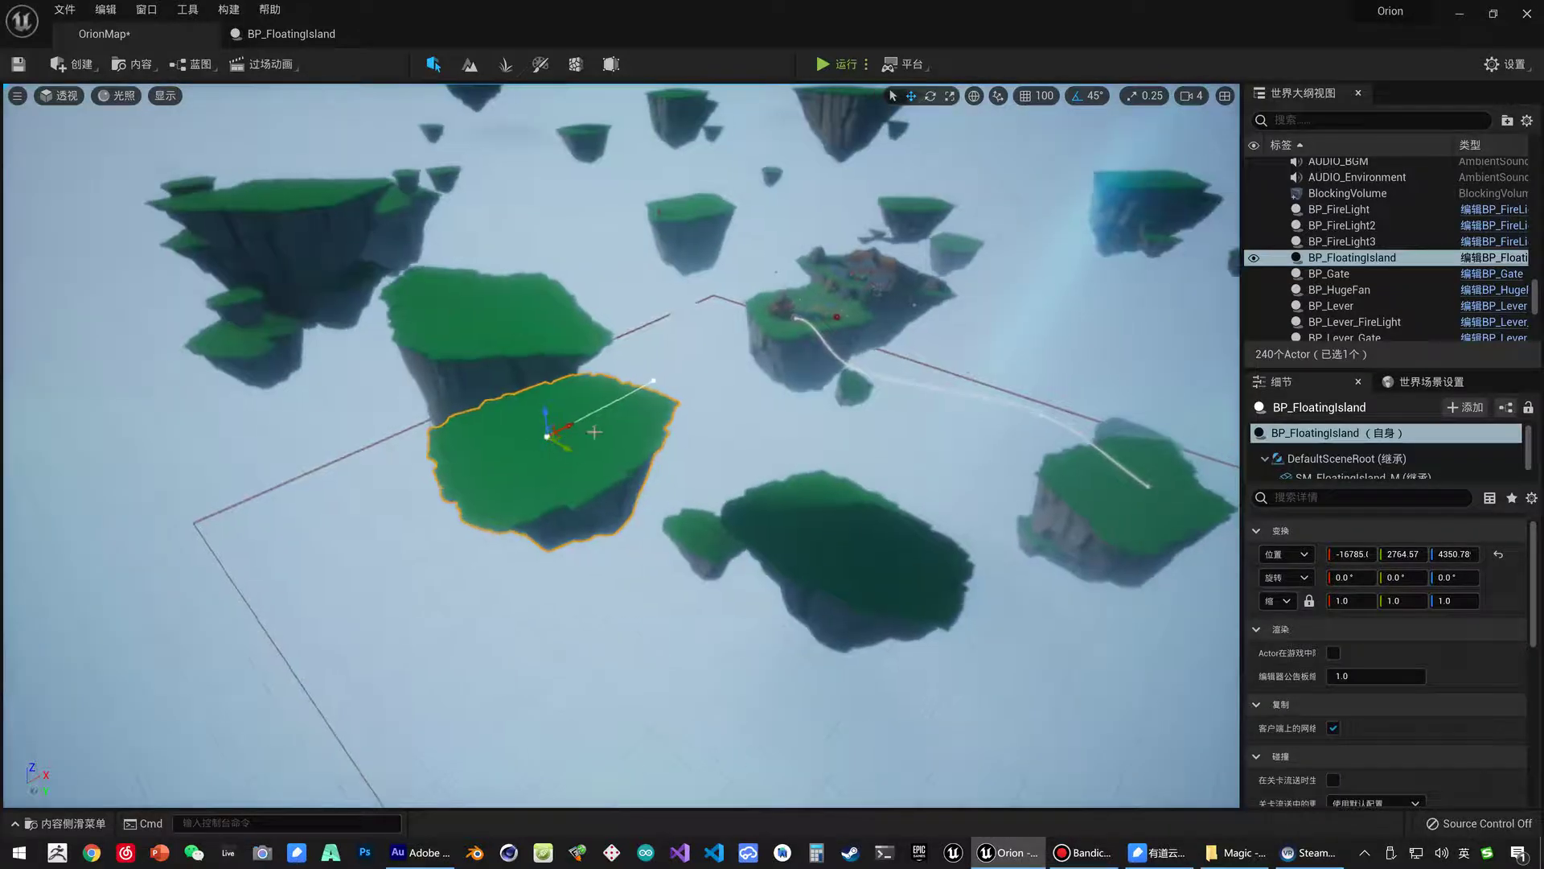
{"action": "left_click_drag", "start_coordinate": [547, 435], "coordinate": [689, 345]}
{"action": "right_click_drag", "start_coordinate": [805, 443], "coordinate": [805, 443]}
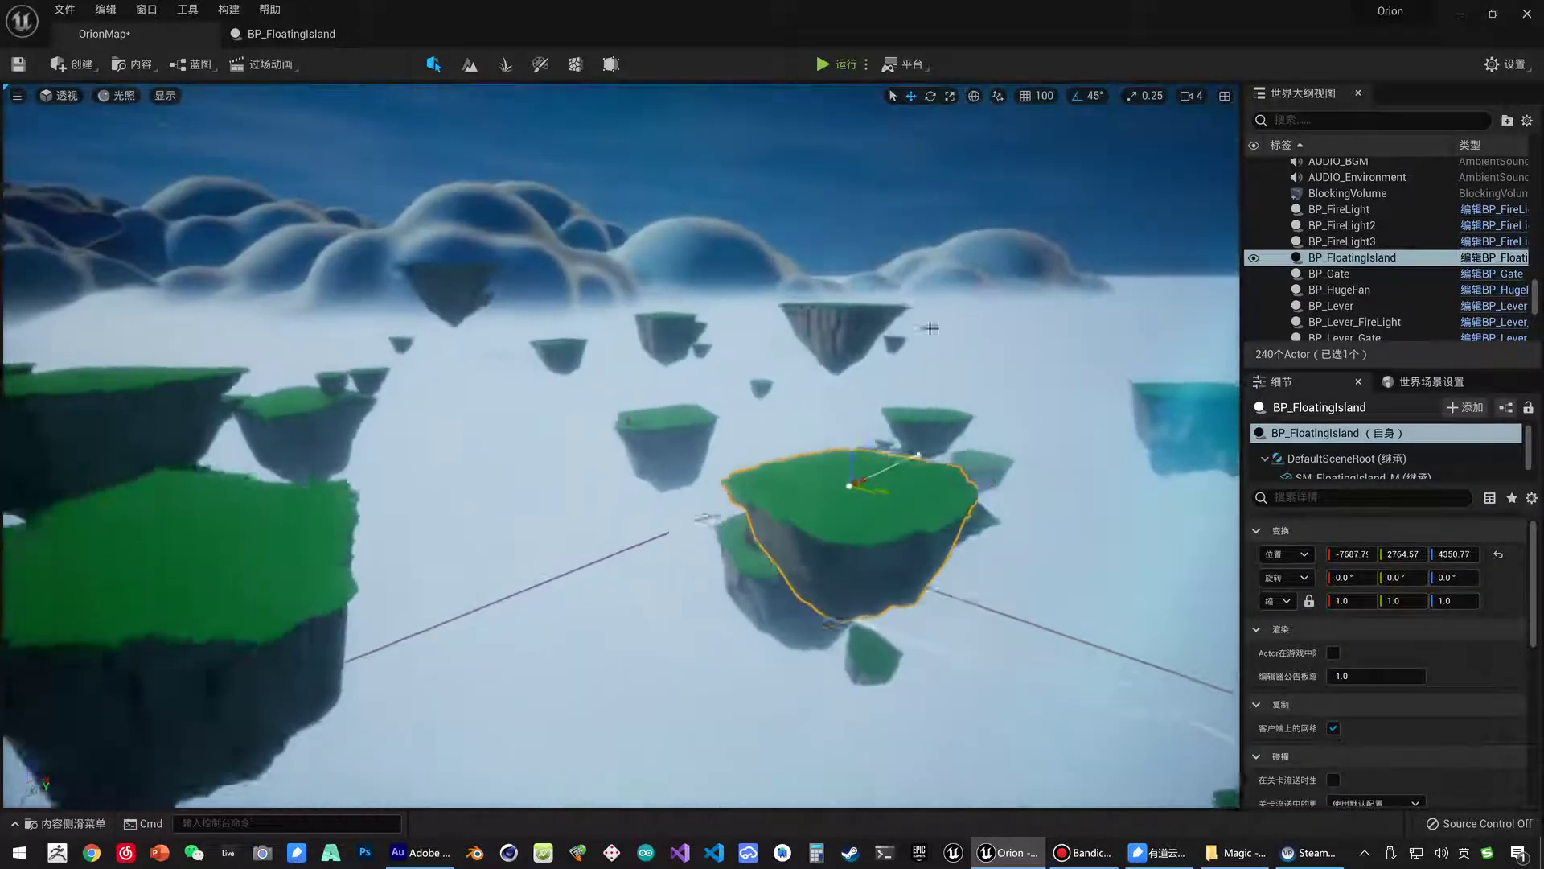
{"action": "left_click_drag", "start_coordinate": [805, 443], "coordinate": [805, 643], "text": "shift"}
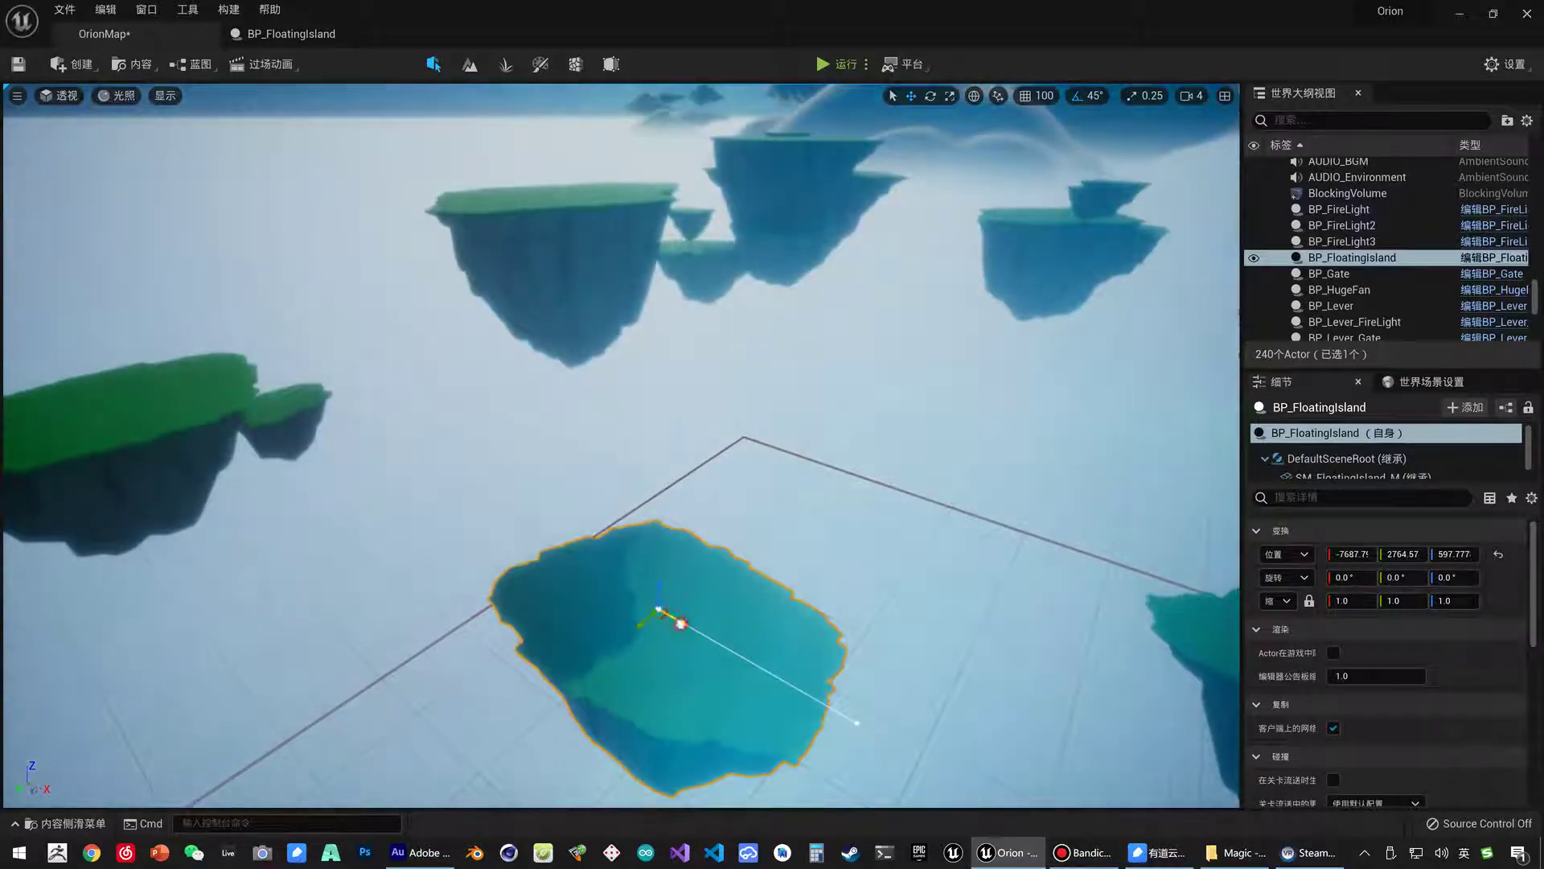
{"action": "mouse_move", "coordinate": [490, 671]}
{"action": "left_mouse_down"}
{"action": "mouse_move", "coordinate": [700, 635]}
{"action": "mouse_move", "coordinate": [917, 627]}
{"action": "left_mouse_up"}
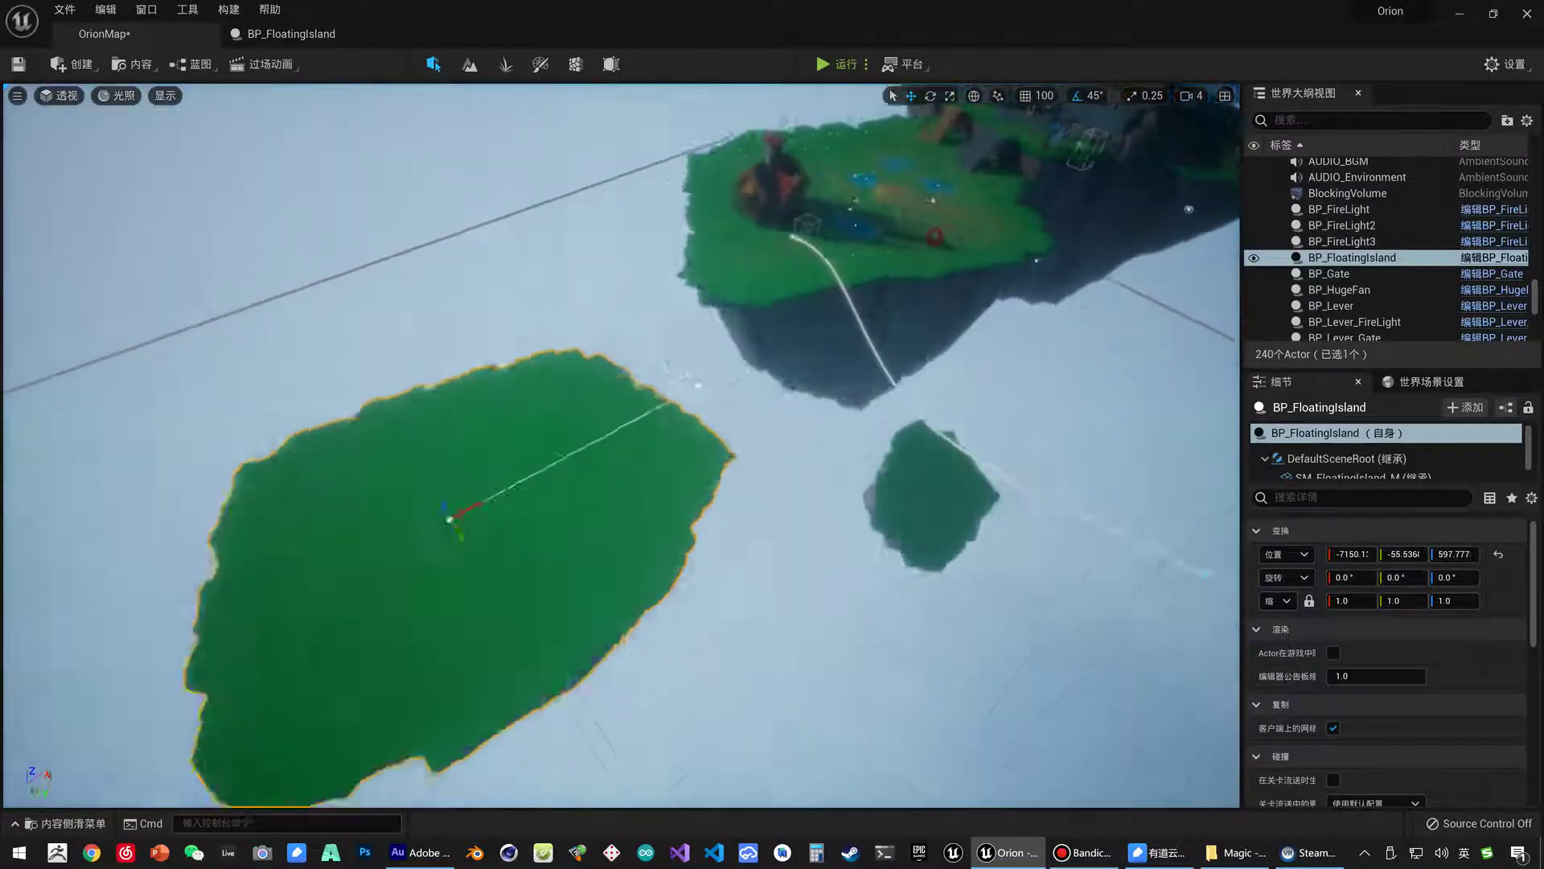
{"action": "right_click_drag", "start_coordinate": [619, 443], "coordinate": [689, 399]}
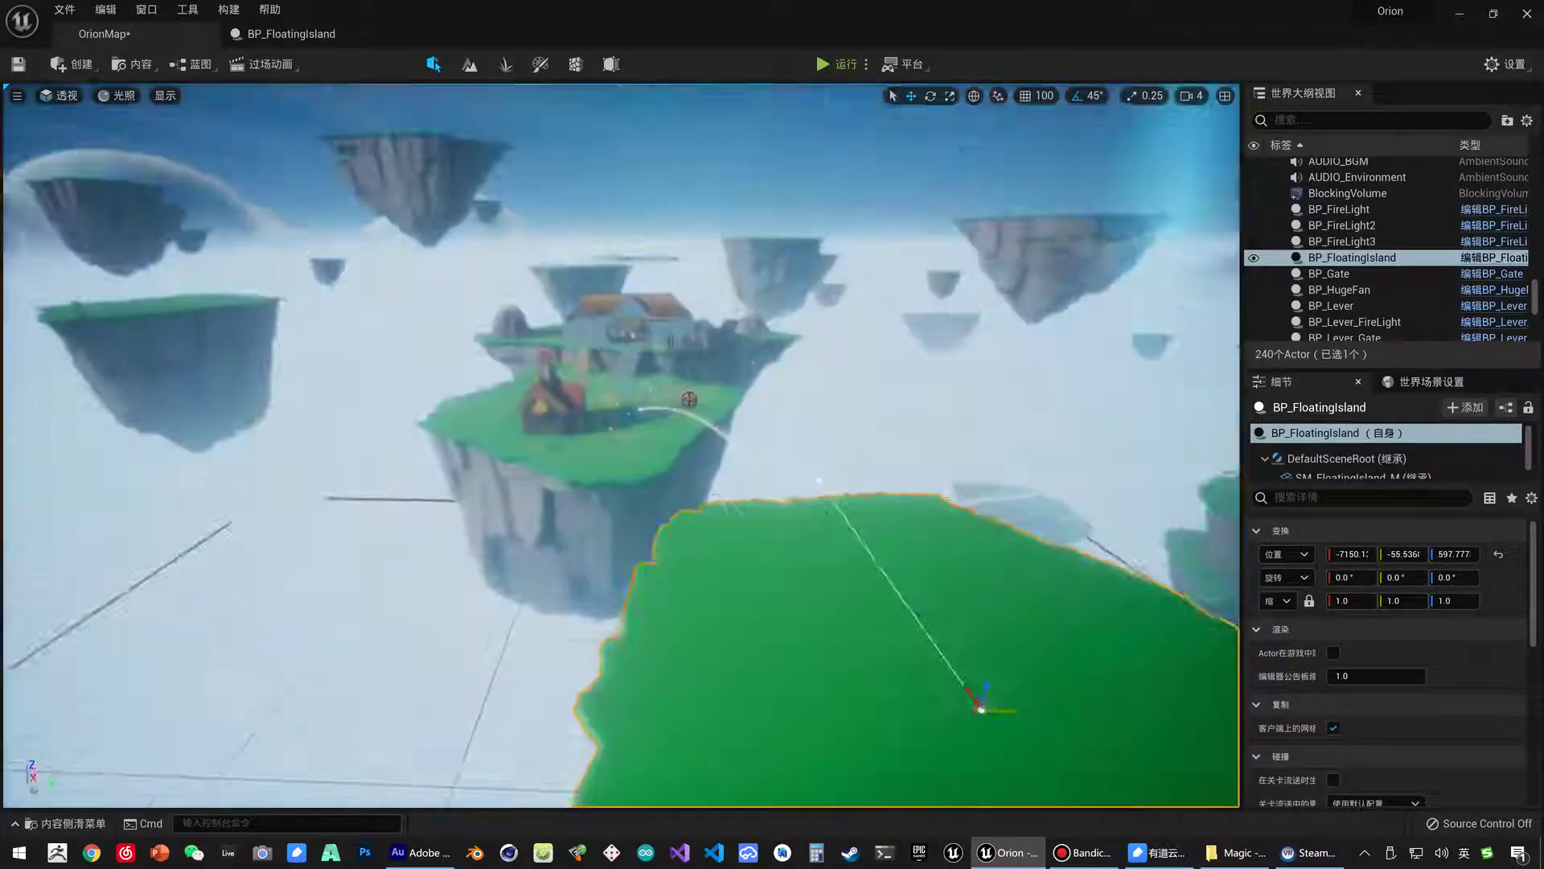
{"action": "right_click_drag", "start_coordinate": [604, 439], "coordinate": [604, 439]}
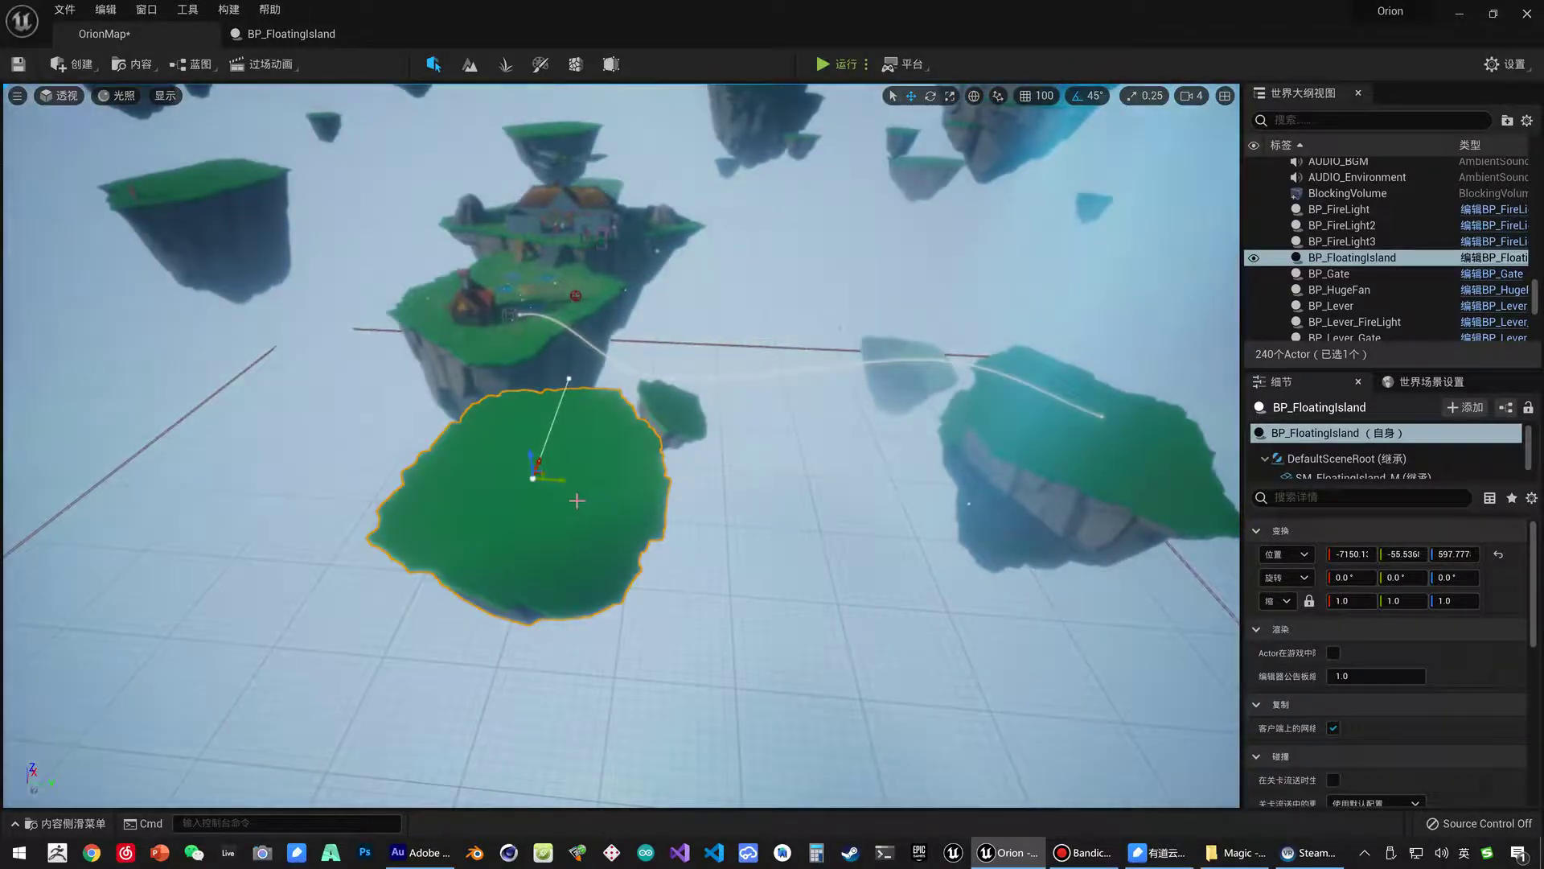
Rotate the island -90° around Z with the rotate tool.
{"action": "key", "text": "e"}
{"action": "left_click_drag", "start_coordinate": [567, 497], "coordinate": [485, 466]}
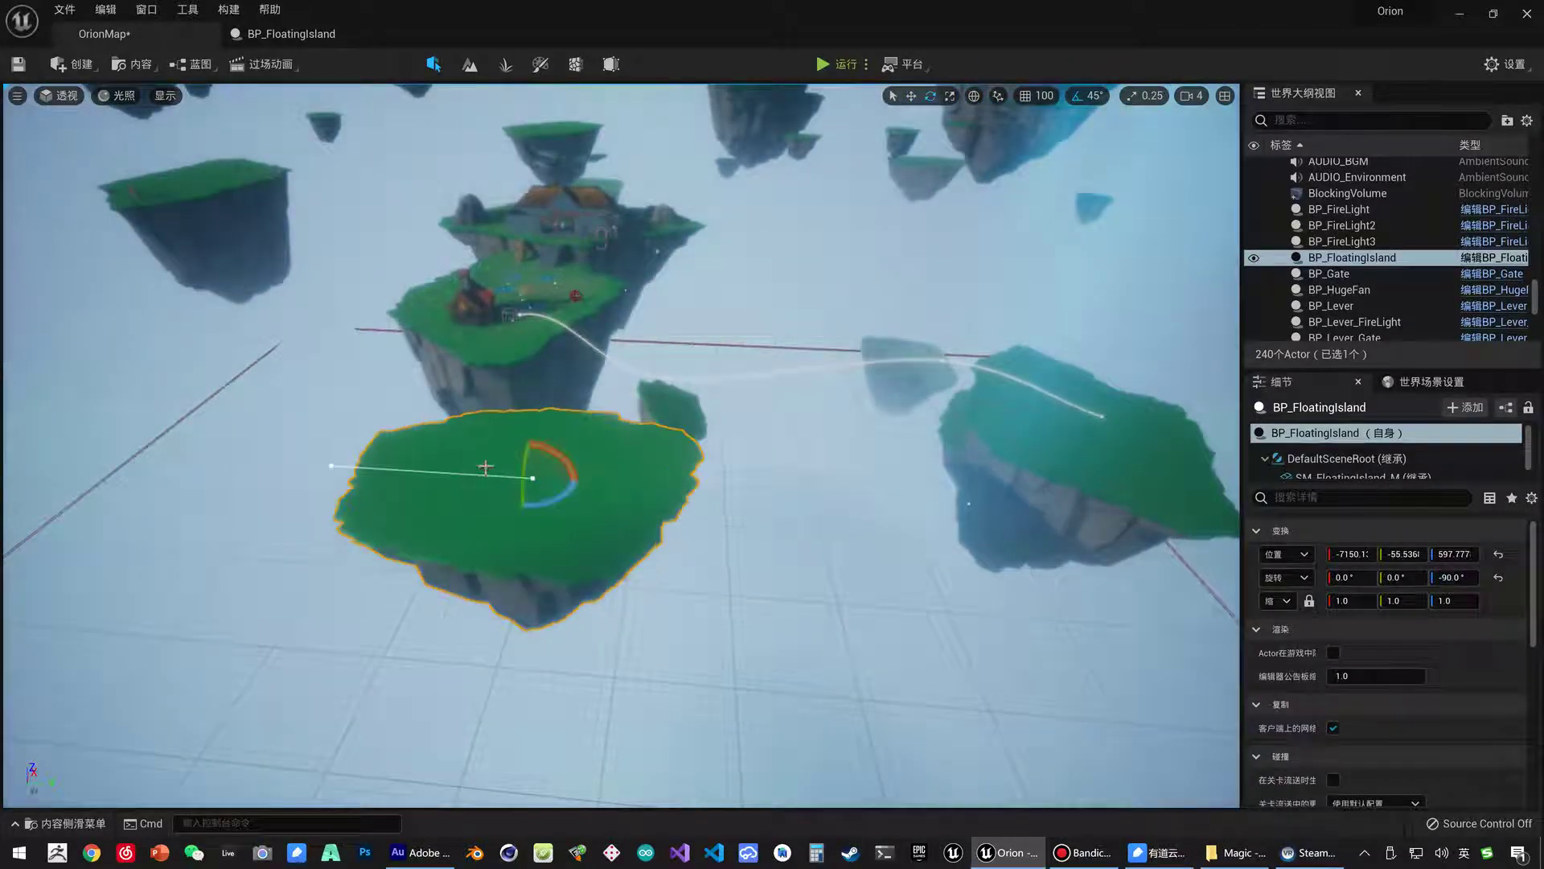
{"action": "right_click_drag", "start_coordinate": [485, 466], "coordinate": [564, 492]}
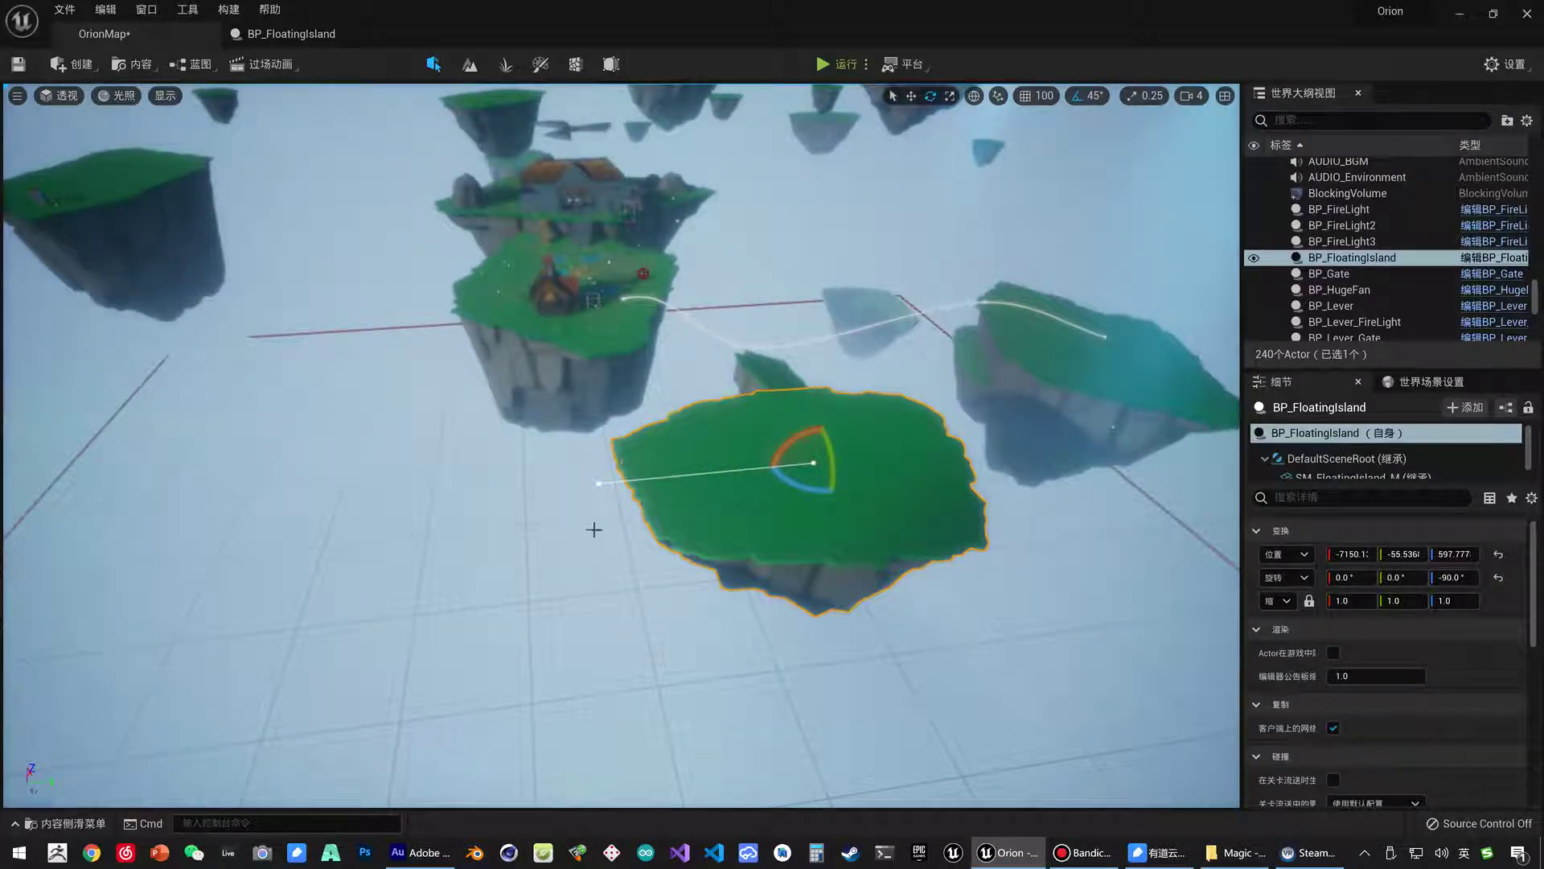
{"action": "right_click_drag", "start_coordinate": [733, 519], "coordinate": [733, 519]}
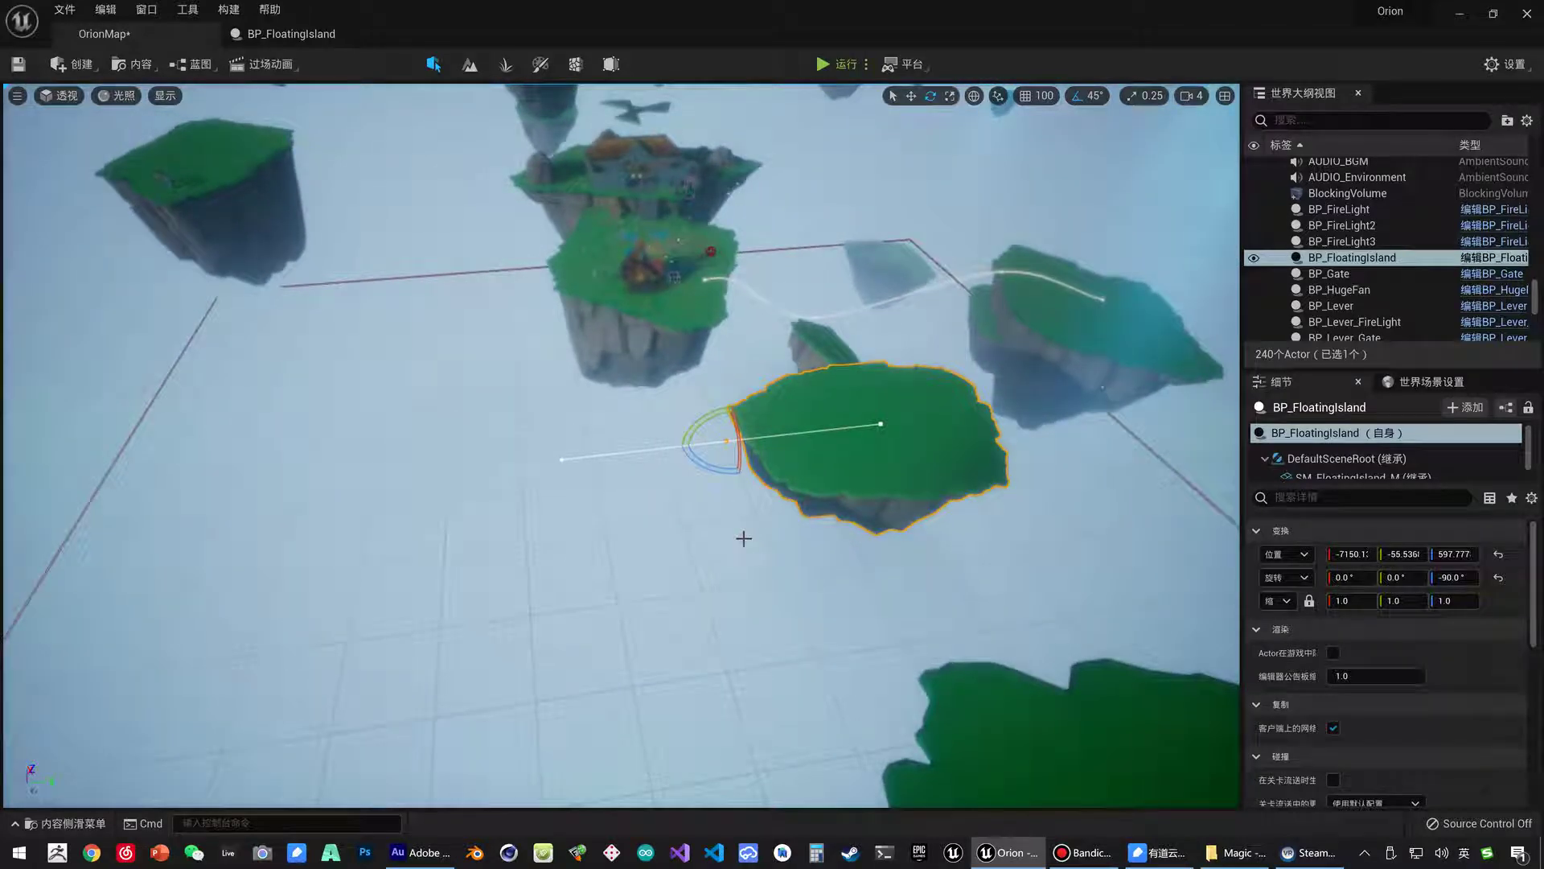
Select the spline's end point and drag it away from the island.
{"action": "left_click", "coordinate": [560, 459]}
{"action": "key", "text": "w"}
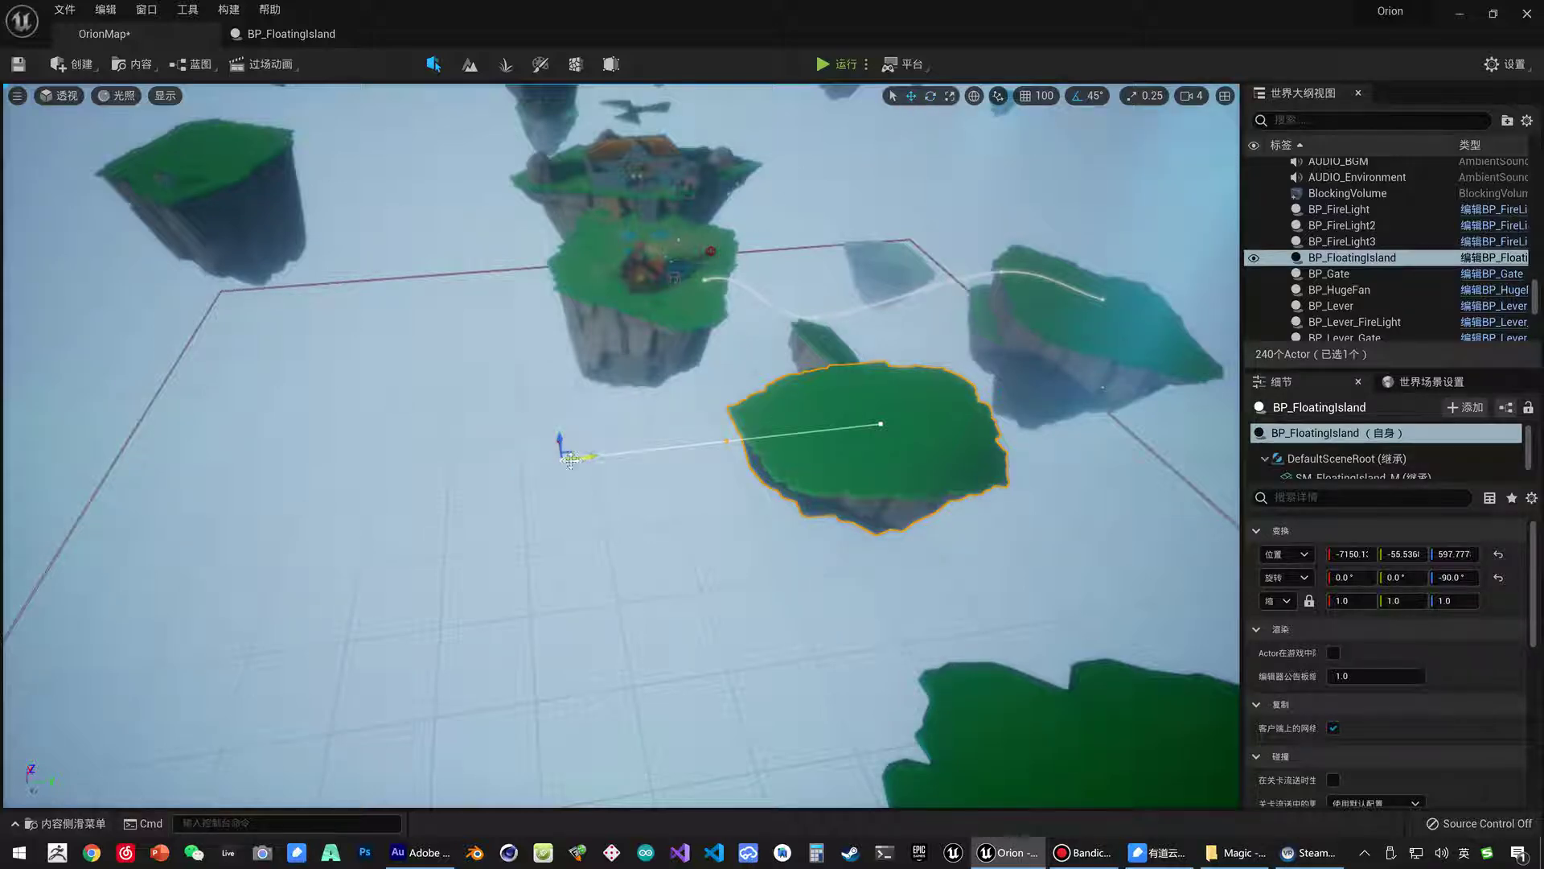
{"action": "right_click_drag", "start_coordinate": [583, 456], "coordinate": [693, 490]}
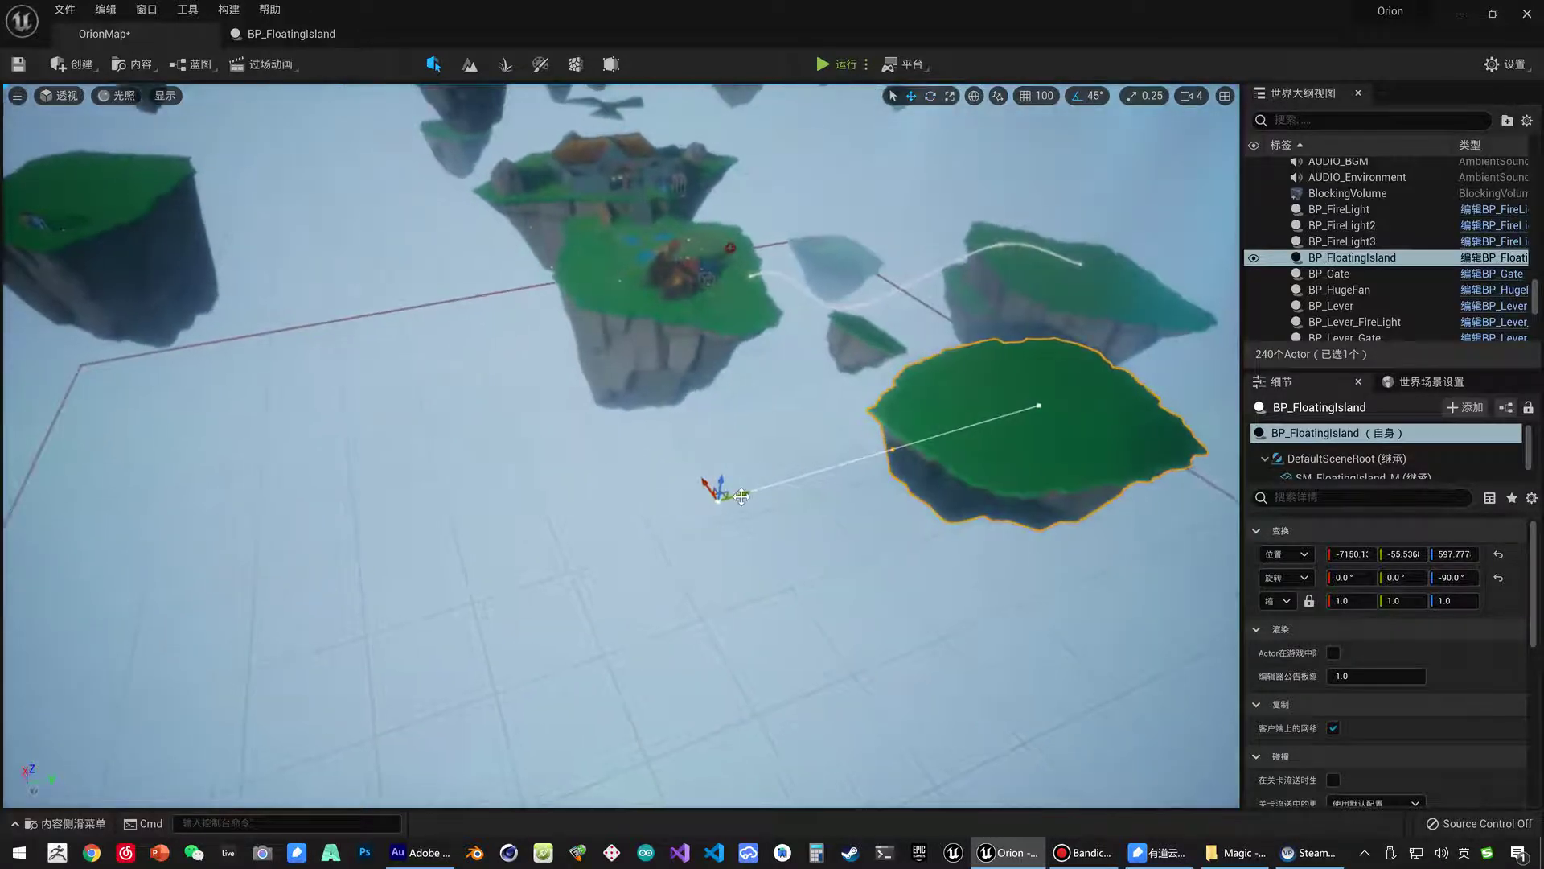
{"action": "left_click_drag", "start_coordinate": [742, 496], "coordinate": [552, 566]}
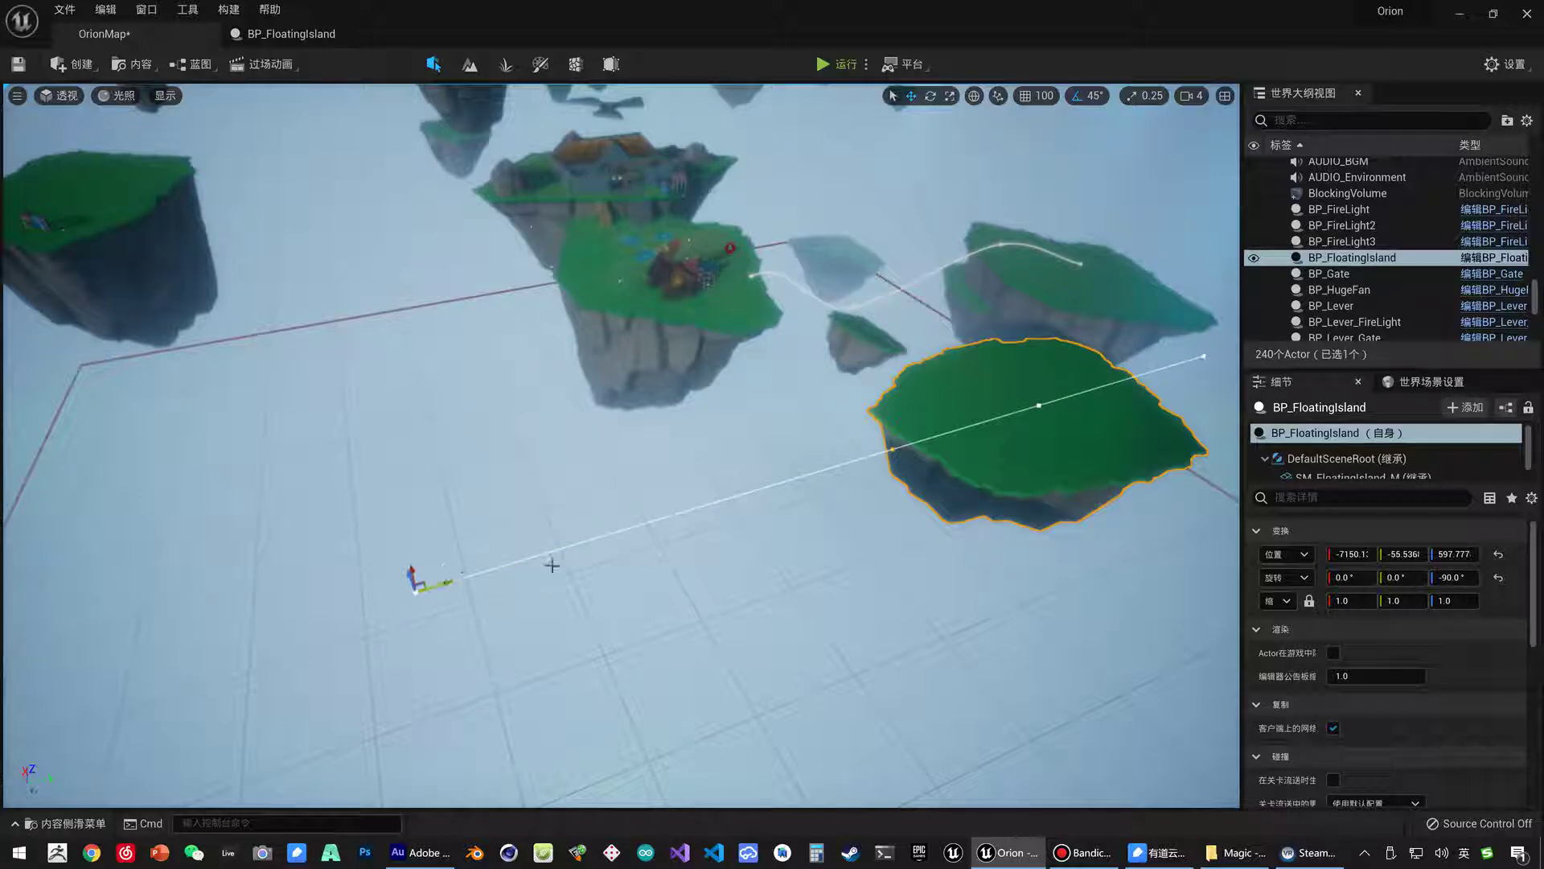
{"action": "right_click", "coordinate": [680, 515]}
{"action": "left_click", "coordinate": [606, 527]}
Reselect the end point and stretch it far out to the lower left, redoing after one undo.
{"action": "left_click", "coordinate": [928, 442]}
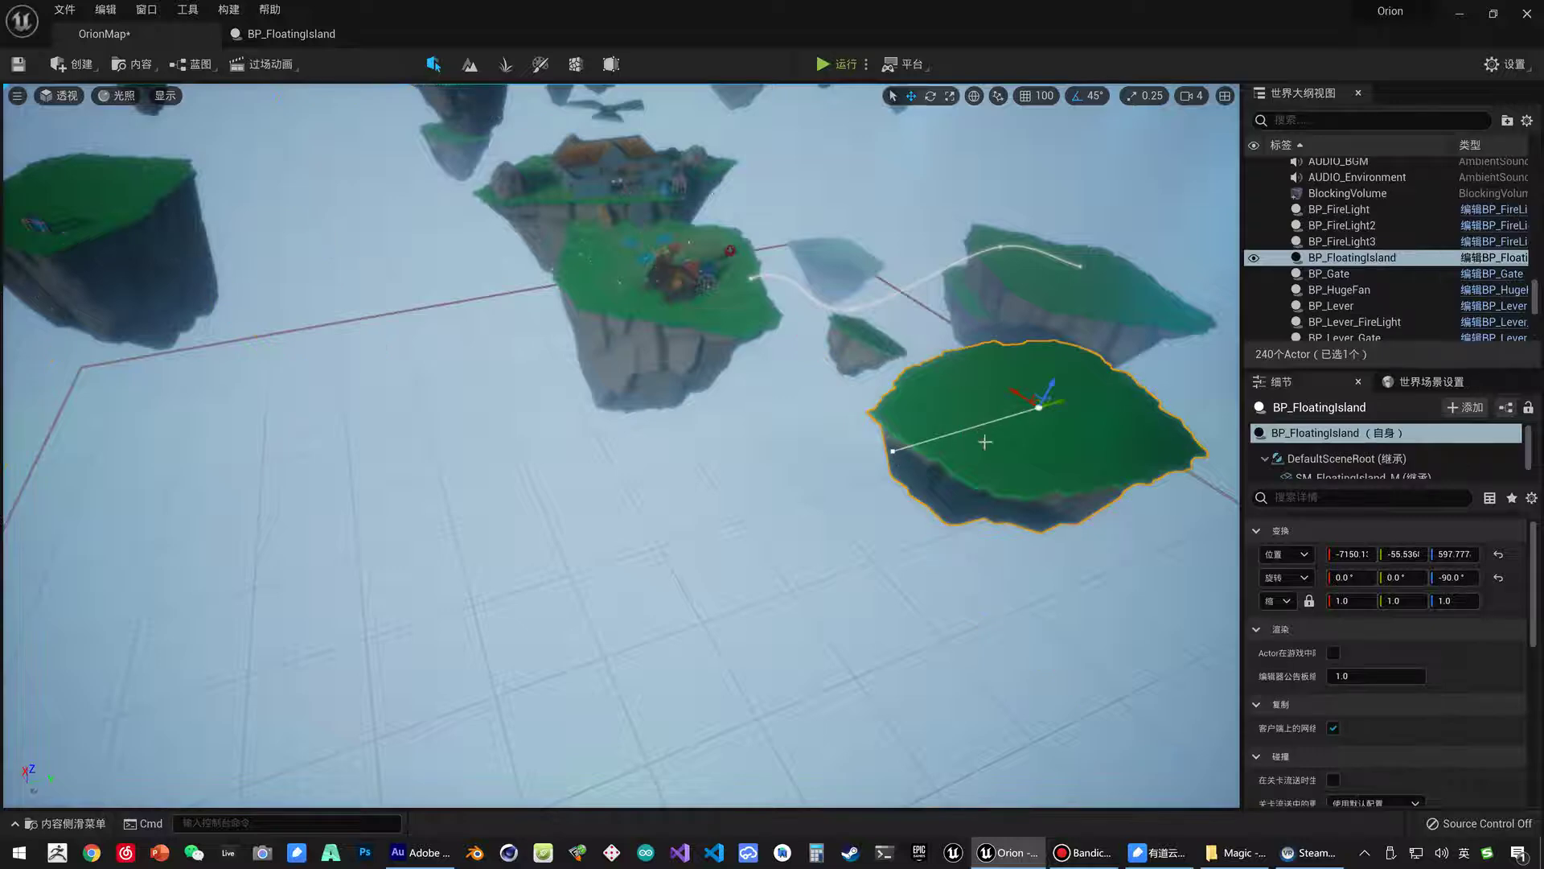
{"action": "left_click", "coordinate": [893, 452]}
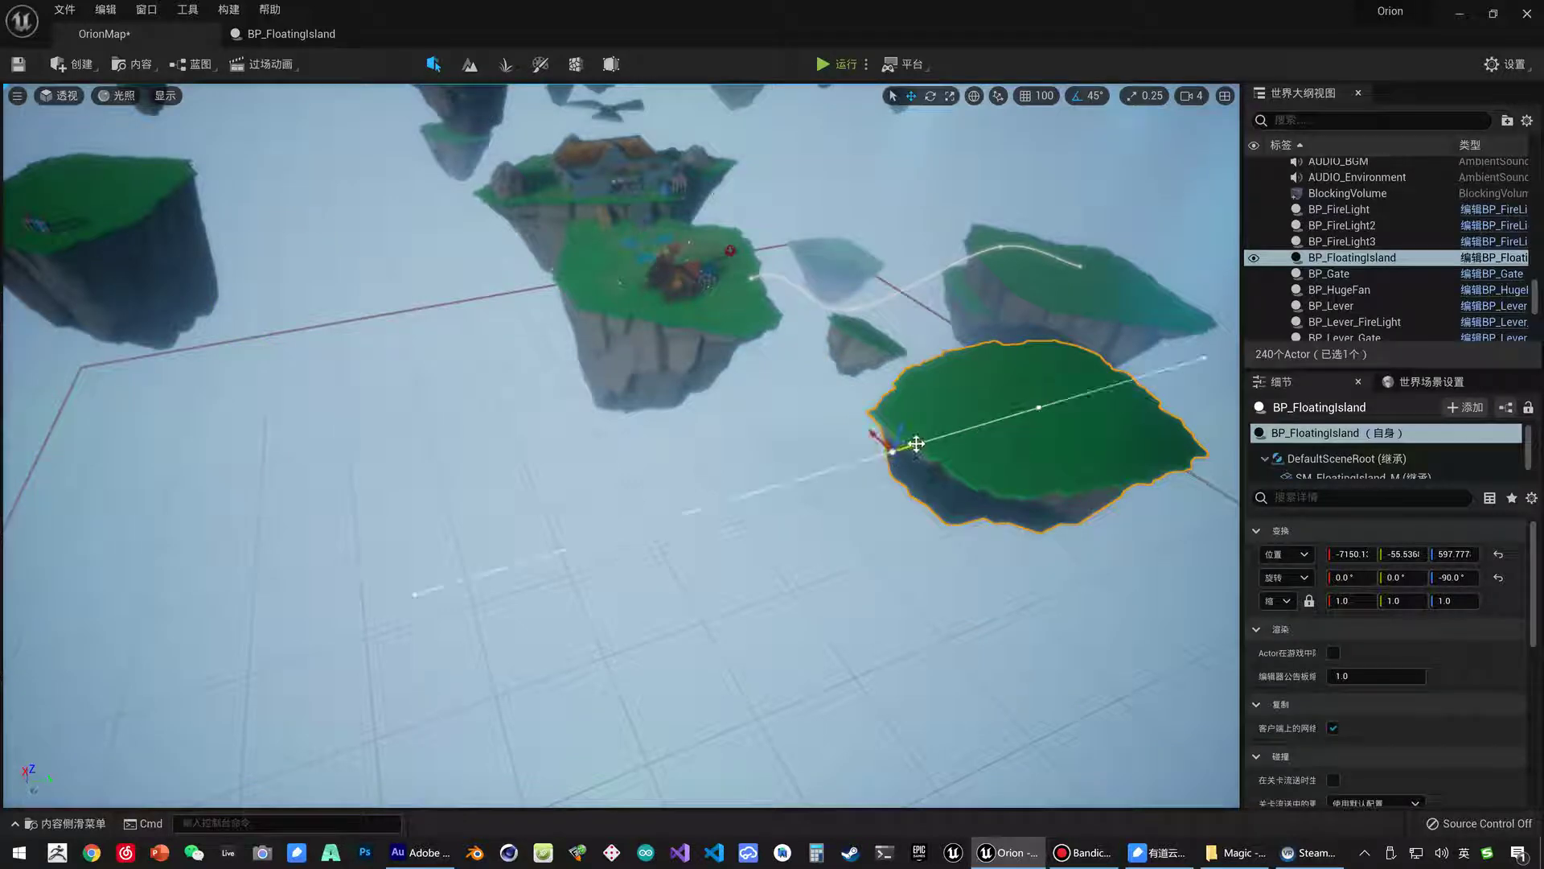
{"action": "left_click_drag", "start_coordinate": [916, 443], "coordinate": [490, 570]}
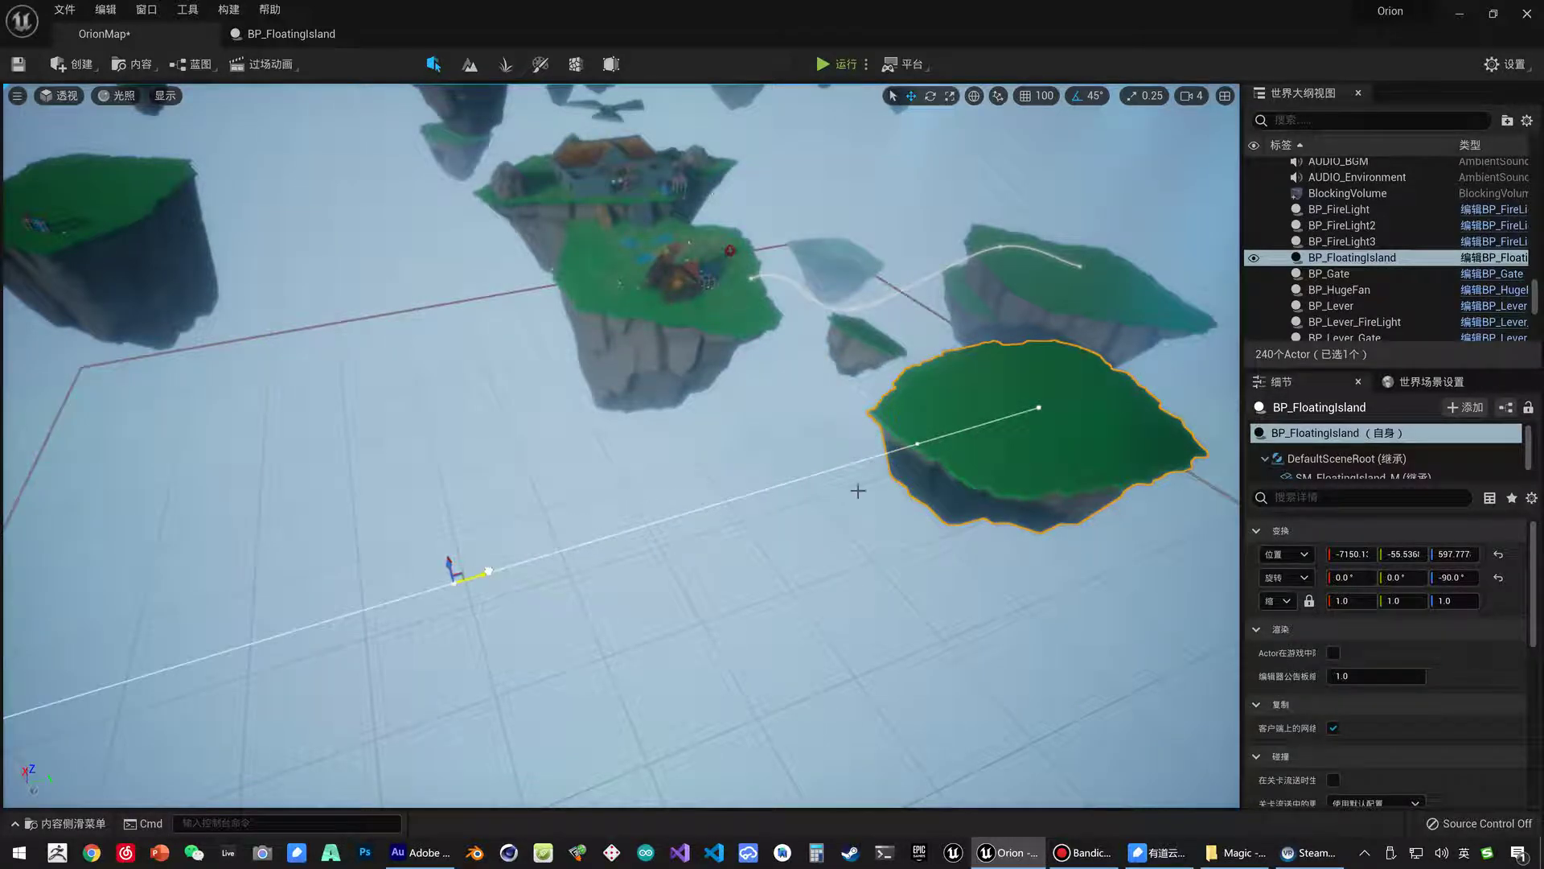
{"action": "key", "text": "ctrl+z"}
{"action": "left_click_drag", "start_coordinate": [910, 447], "coordinate": [527, 566]}
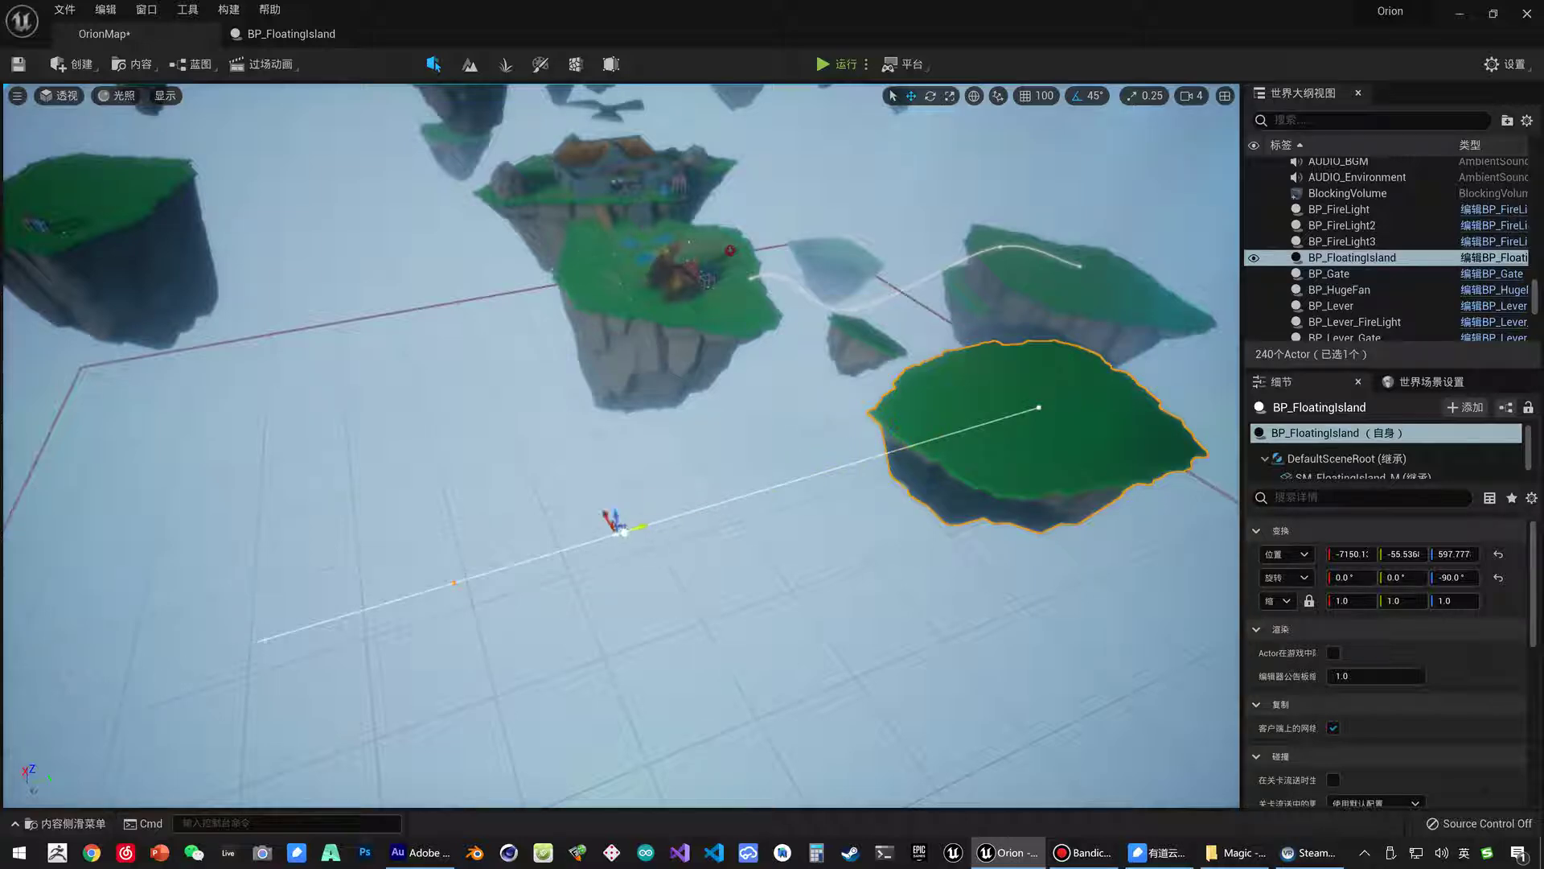
{"action": "left_click", "coordinate": [452, 583]}
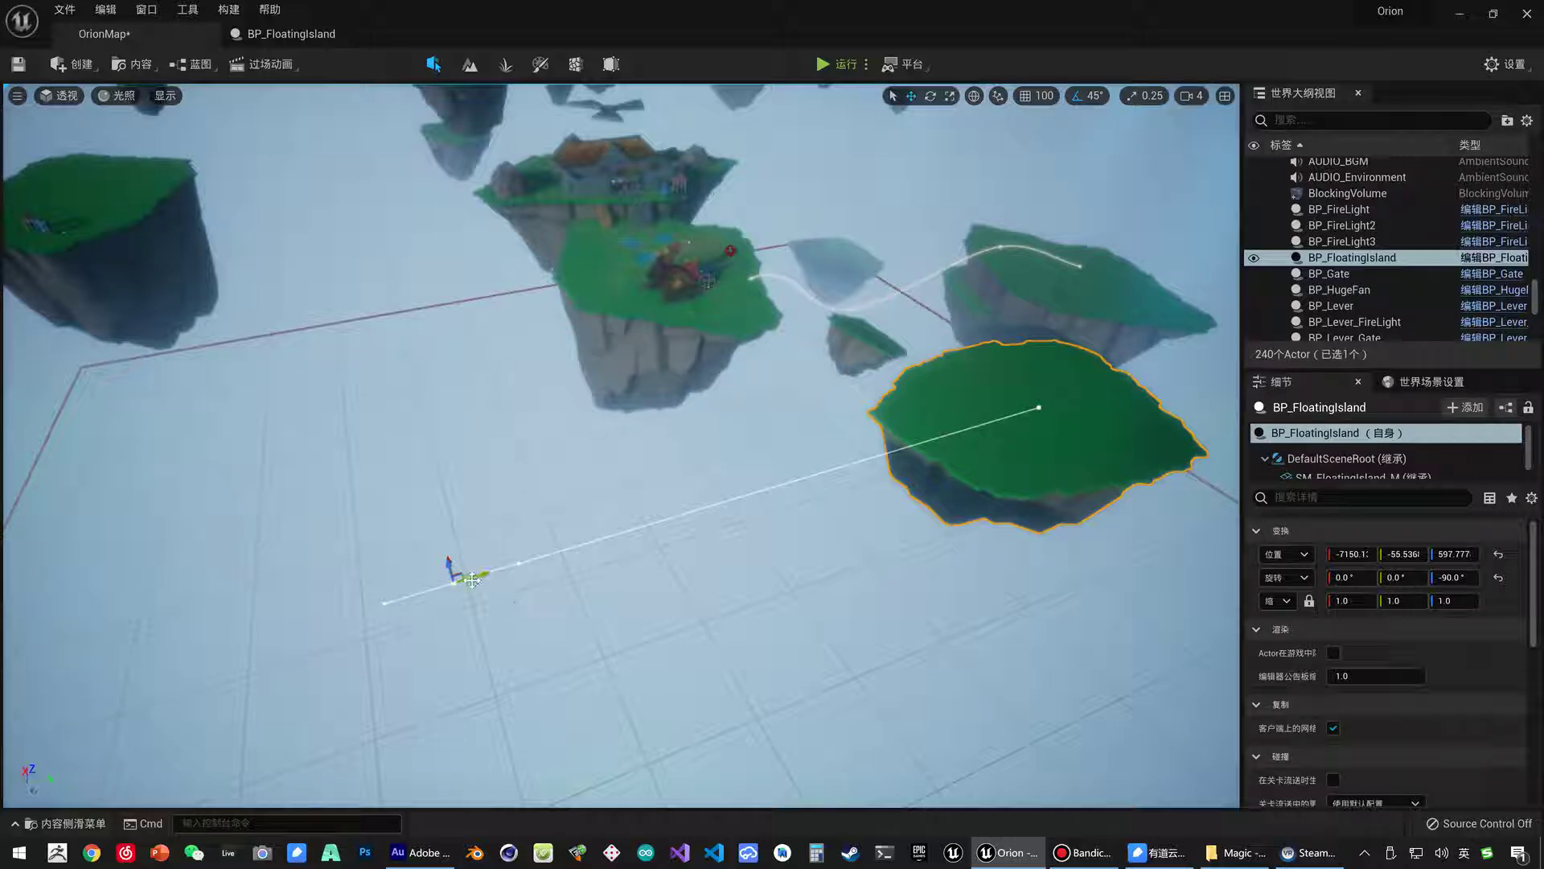
Add a spline point (在此处添加样条点) midway along the path and drag it down-left.
{"action": "right_click", "coordinate": [709, 505]}
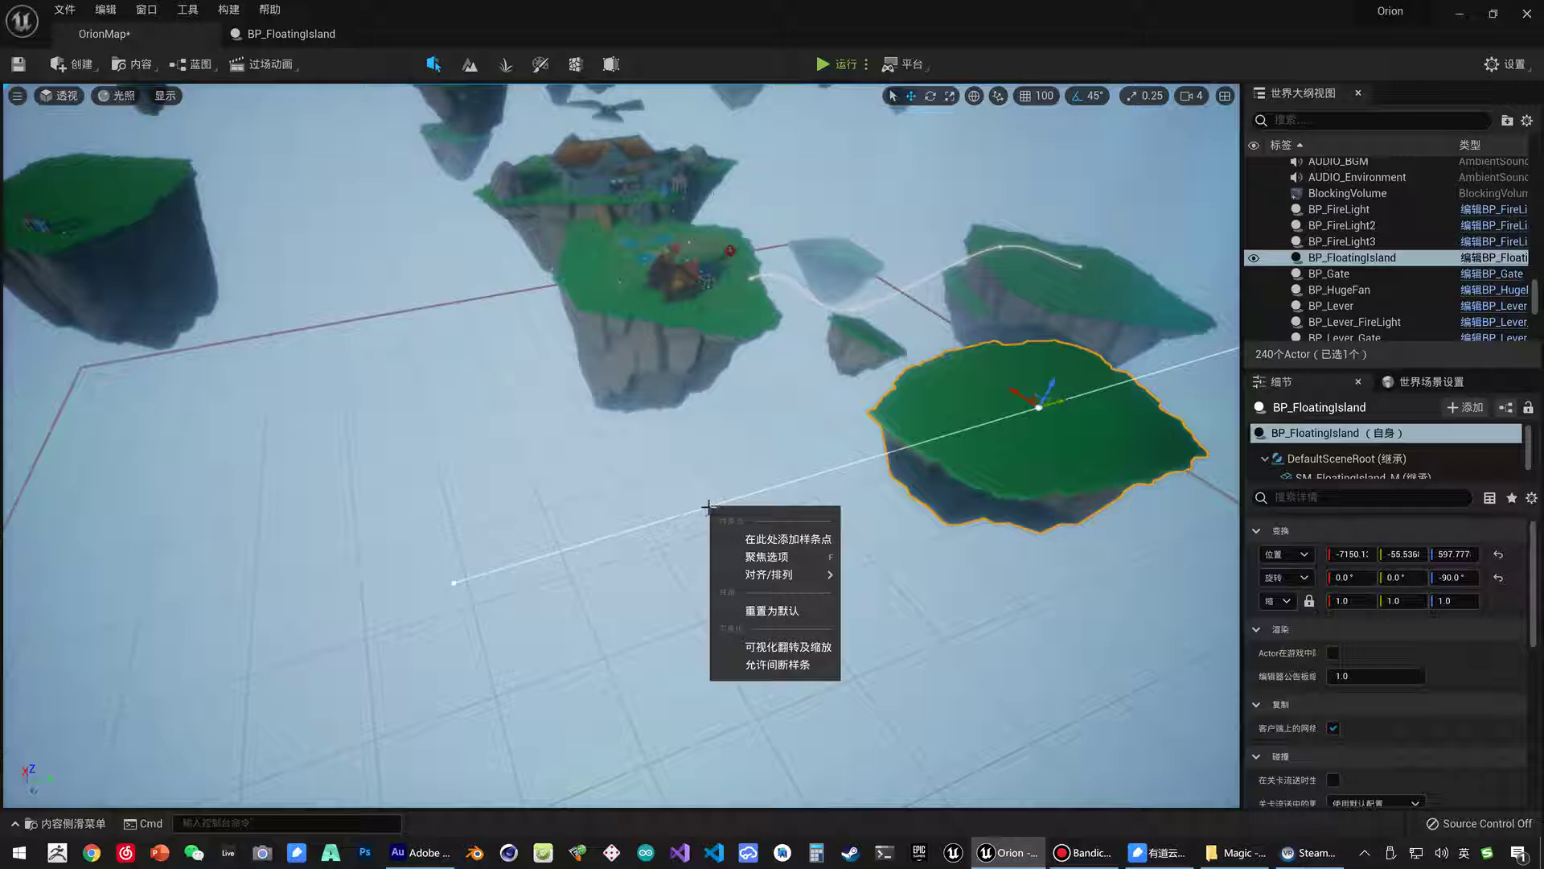
{"action": "left_click", "coordinate": [782, 540]}
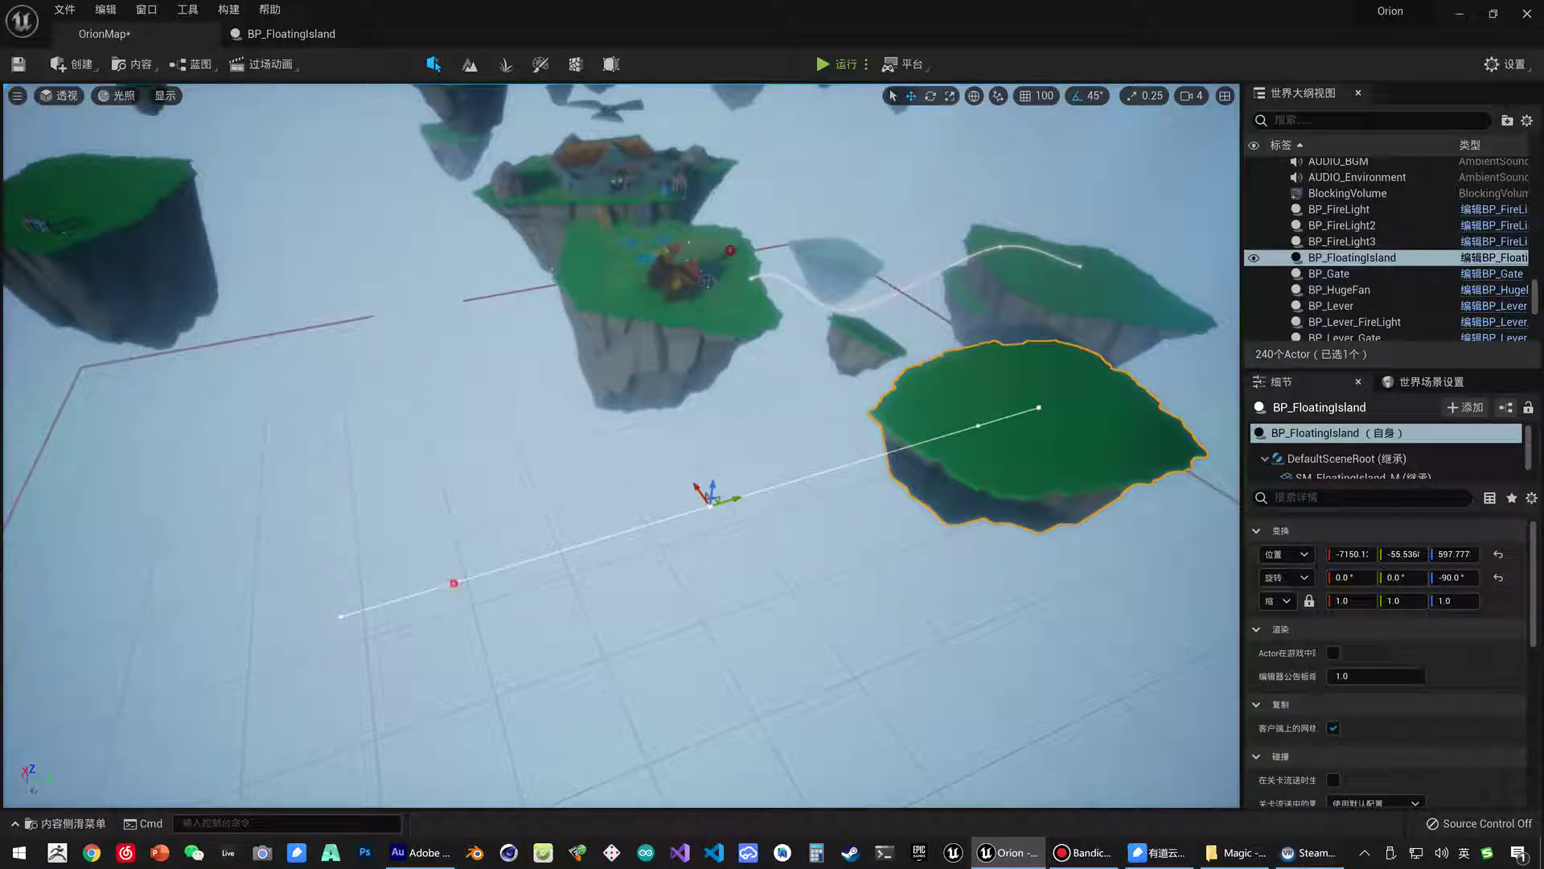
{"action": "left_click_drag", "start_coordinate": [710, 505], "coordinate": [491, 591]}
{"action": "right_click_drag", "start_coordinate": [491, 591], "coordinate": [528, 558]}
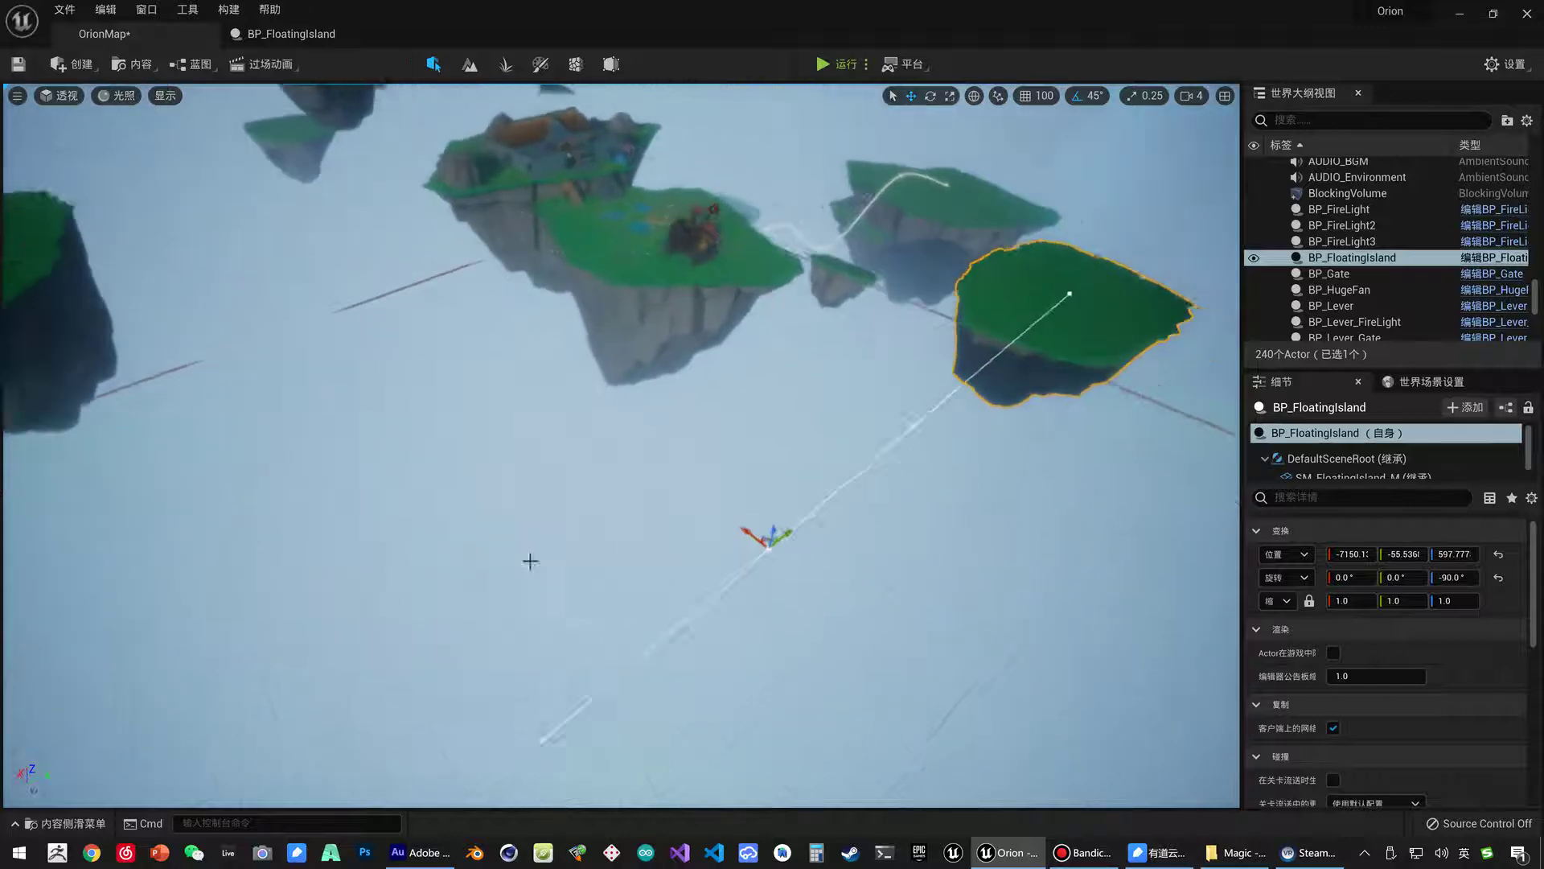
{"action": "mouse_move", "coordinate": [593, 419]}
{"action": "left_mouse_down"}
{"action": "mouse_move", "coordinate": [509, 448]}
{"action": "mouse_move", "coordinate": [429, 374]}
{"action": "left_mouse_up"}
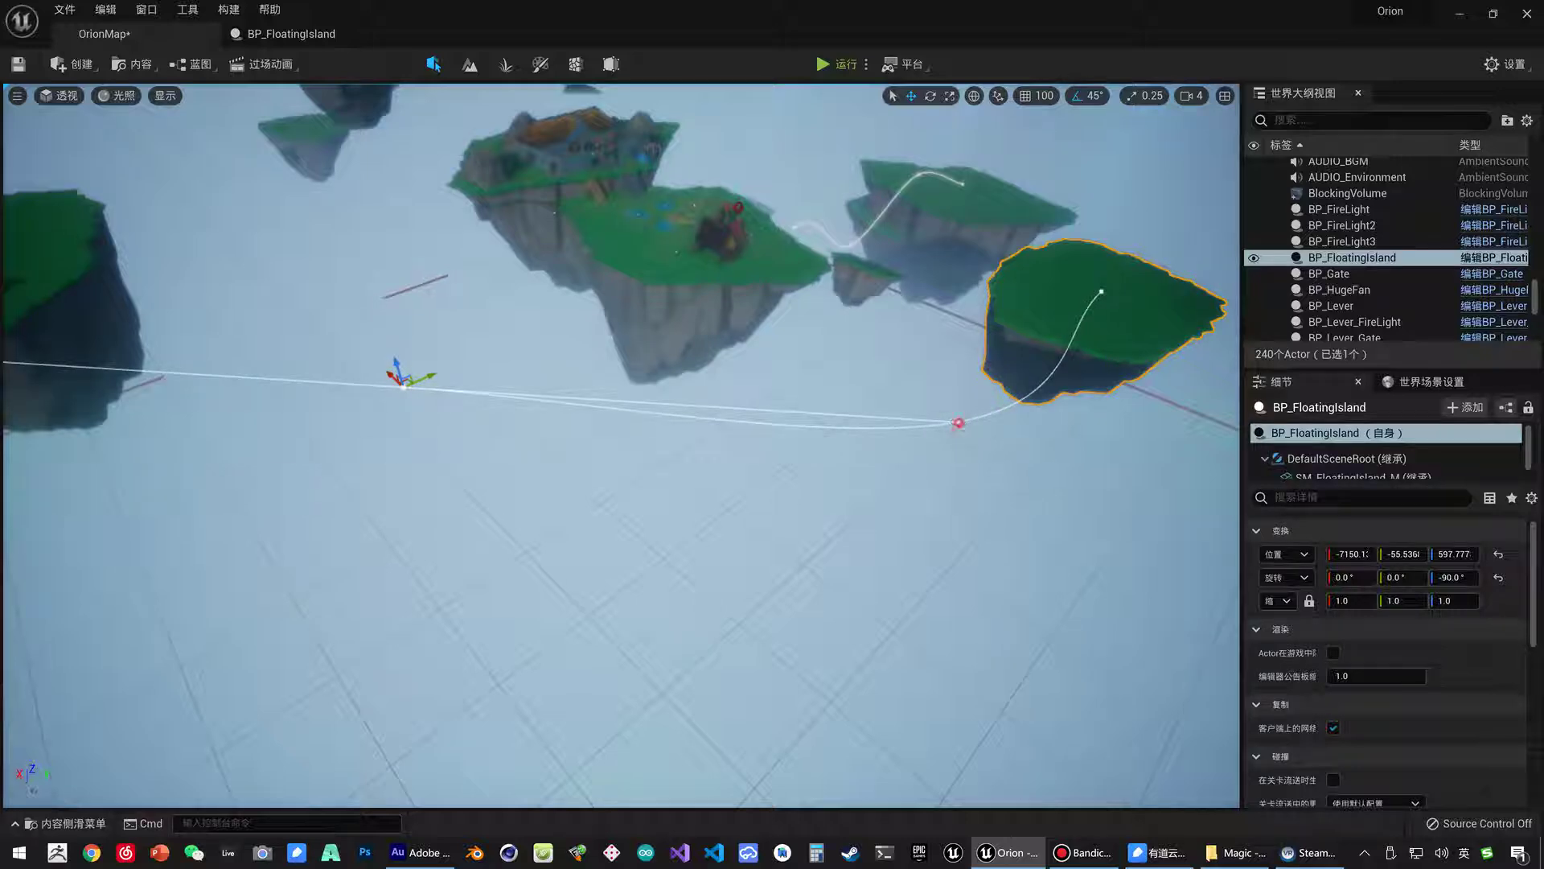
Move the spline point near the island down-left so the path dips into a curve.
{"action": "left_click", "coordinate": [957, 422]}
{"action": "left_click_drag", "start_coordinate": [958, 422], "coordinate": [838, 504]}
{"action": "left_click_drag", "start_coordinate": [913, 431], "coordinate": [1113, 328], "text": "alt"}
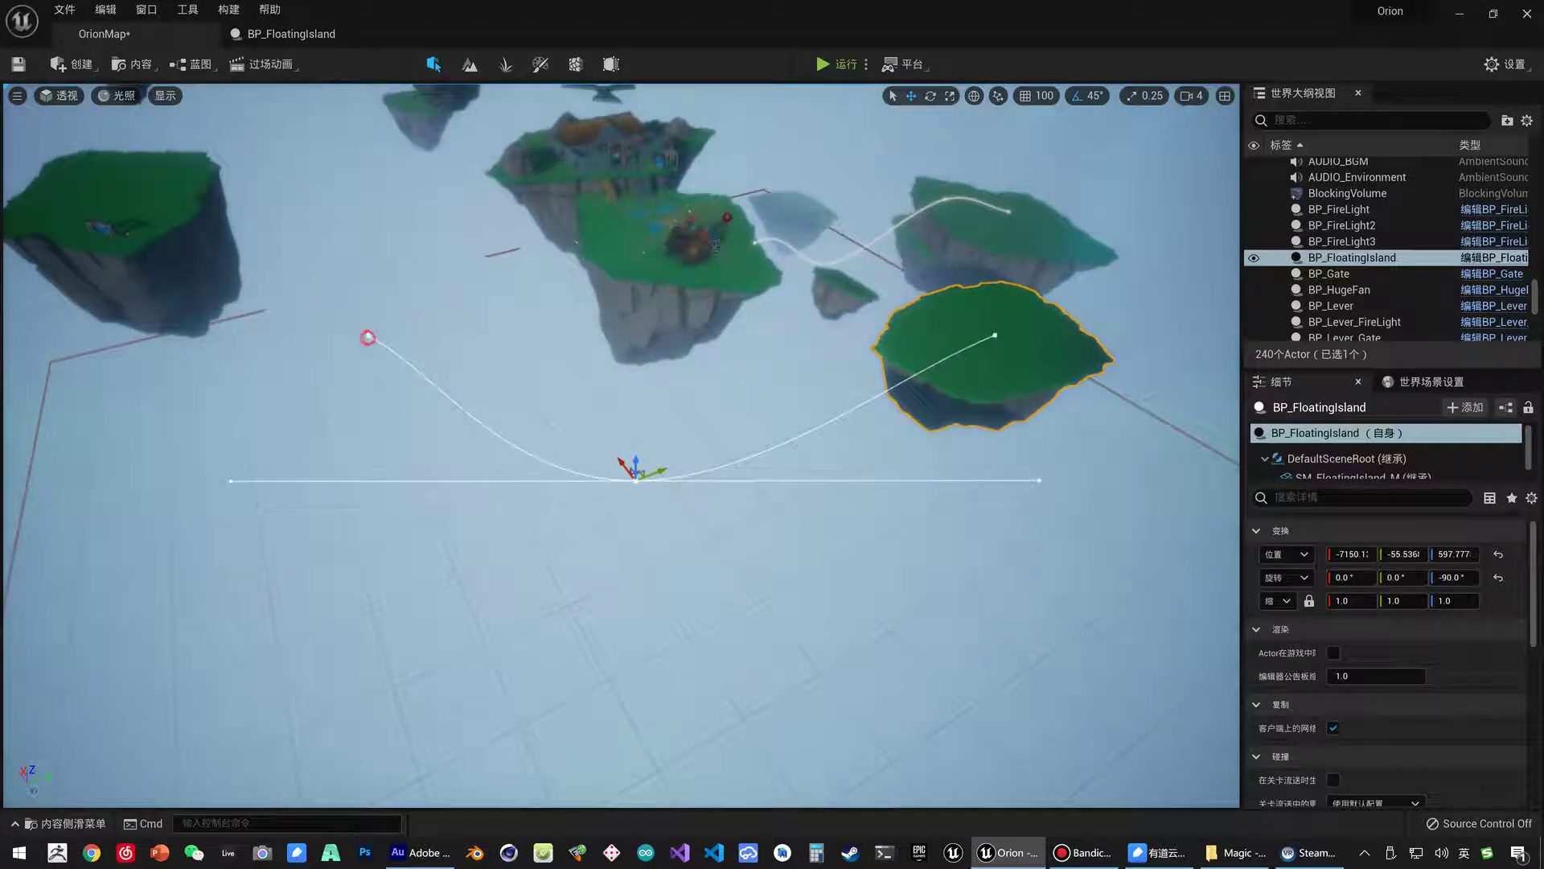
{"action": "left_click", "coordinate": [367, 336]}
Shift the middle point, raise the left end and adjust its tangent, then return to BP_FloatingIsland.
{"action": "left_click", "coordinate": [635, 480]}
{"action": "left_click_drag", "start_coordinate": [633, 474], "coordinate": [535, 463]}
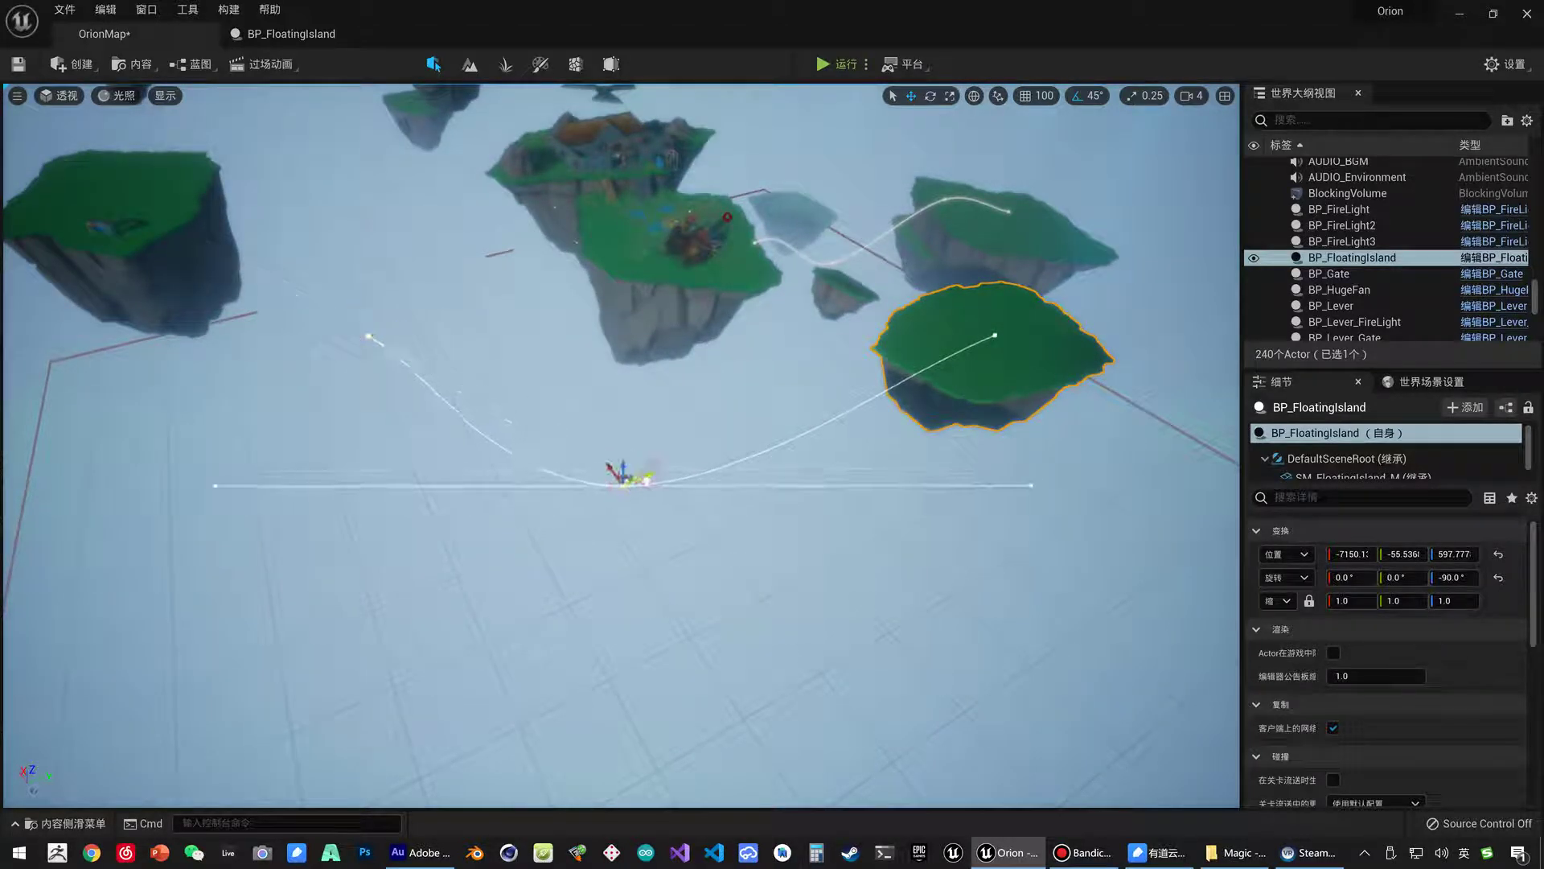
{"action": "left_click", "coordinate": [366, 337]}
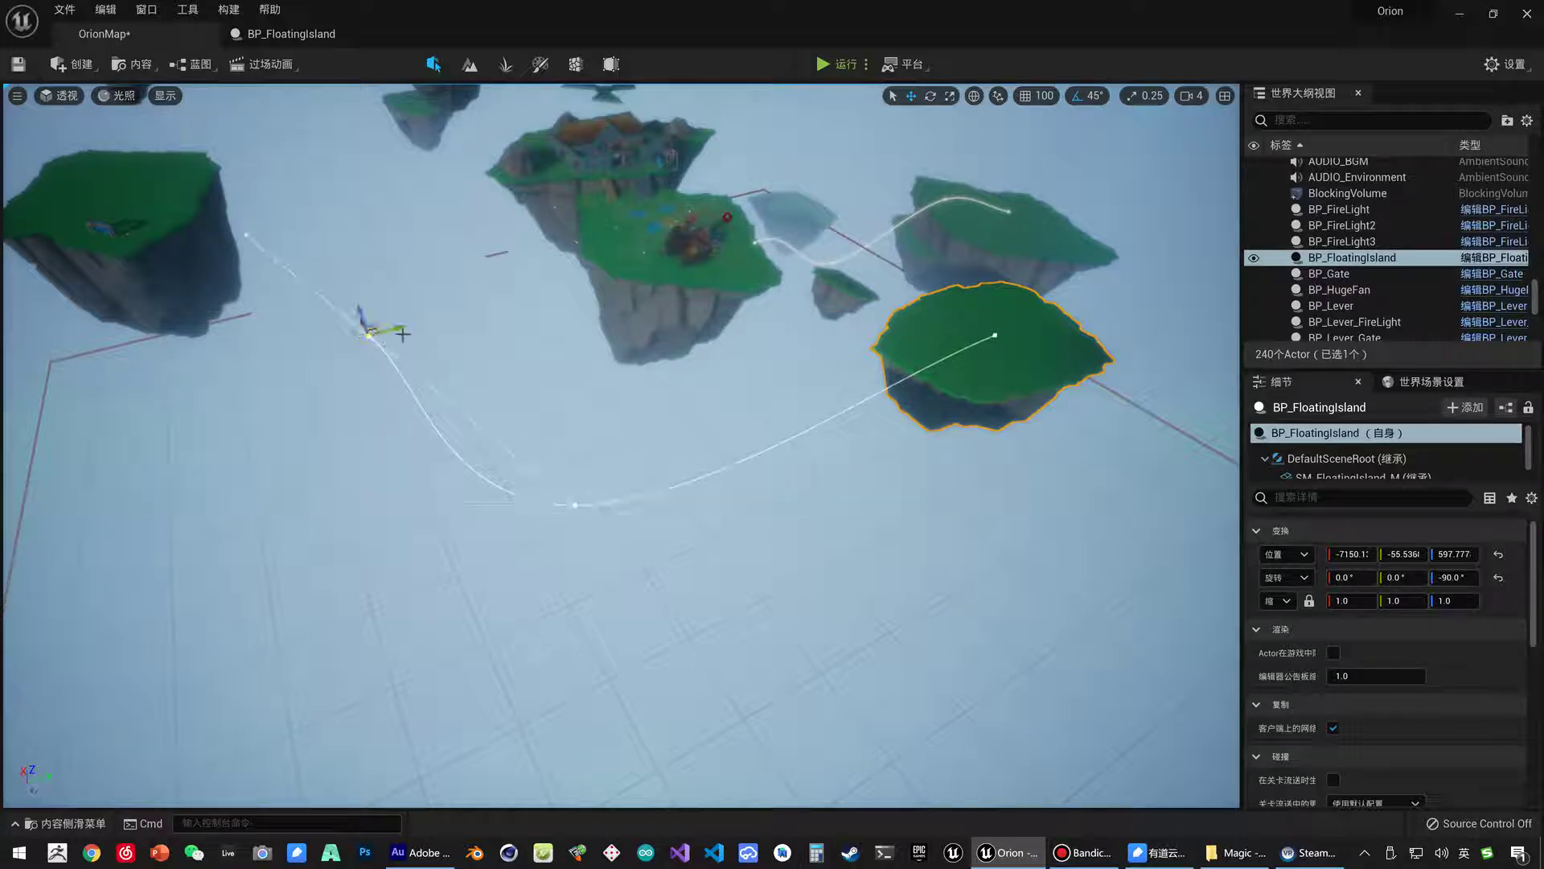
{"action": "left_click", "coordinate": [575, 505]}
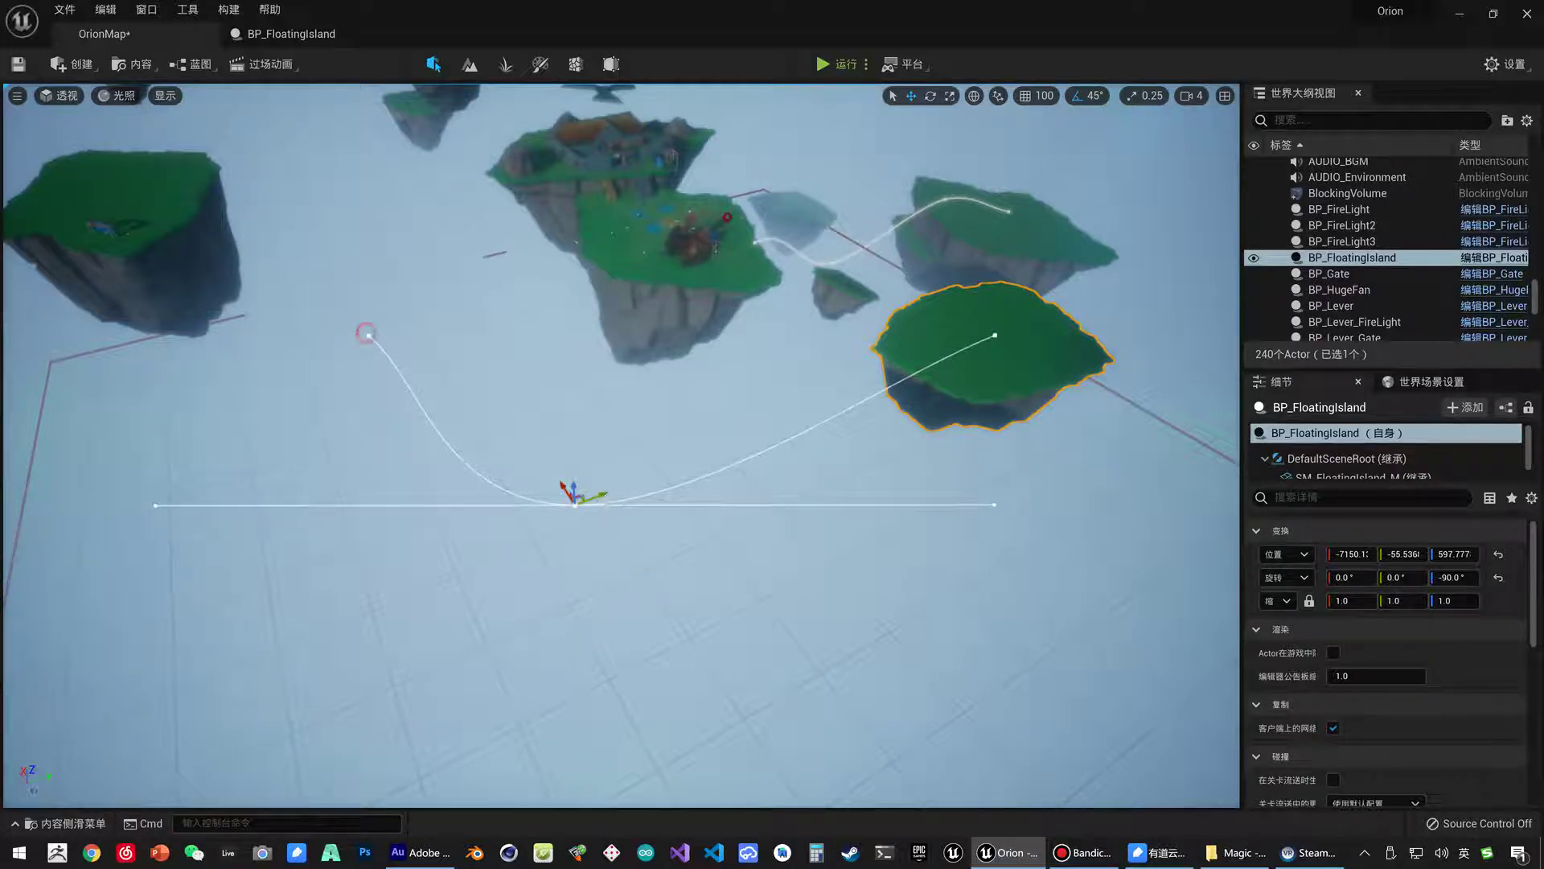
{"action": "mouse_move", "coordinate": [366, 333]}
{"action": "left_mouse_down"}
{"action": "mouse_move", "coordinate": [244, 244]}
{"action": "mouse_move", "coordinate": [345, 226]}
{"action": "left_mouse_up"}
{"action": "left_click", "coordinate": [245, 232]}
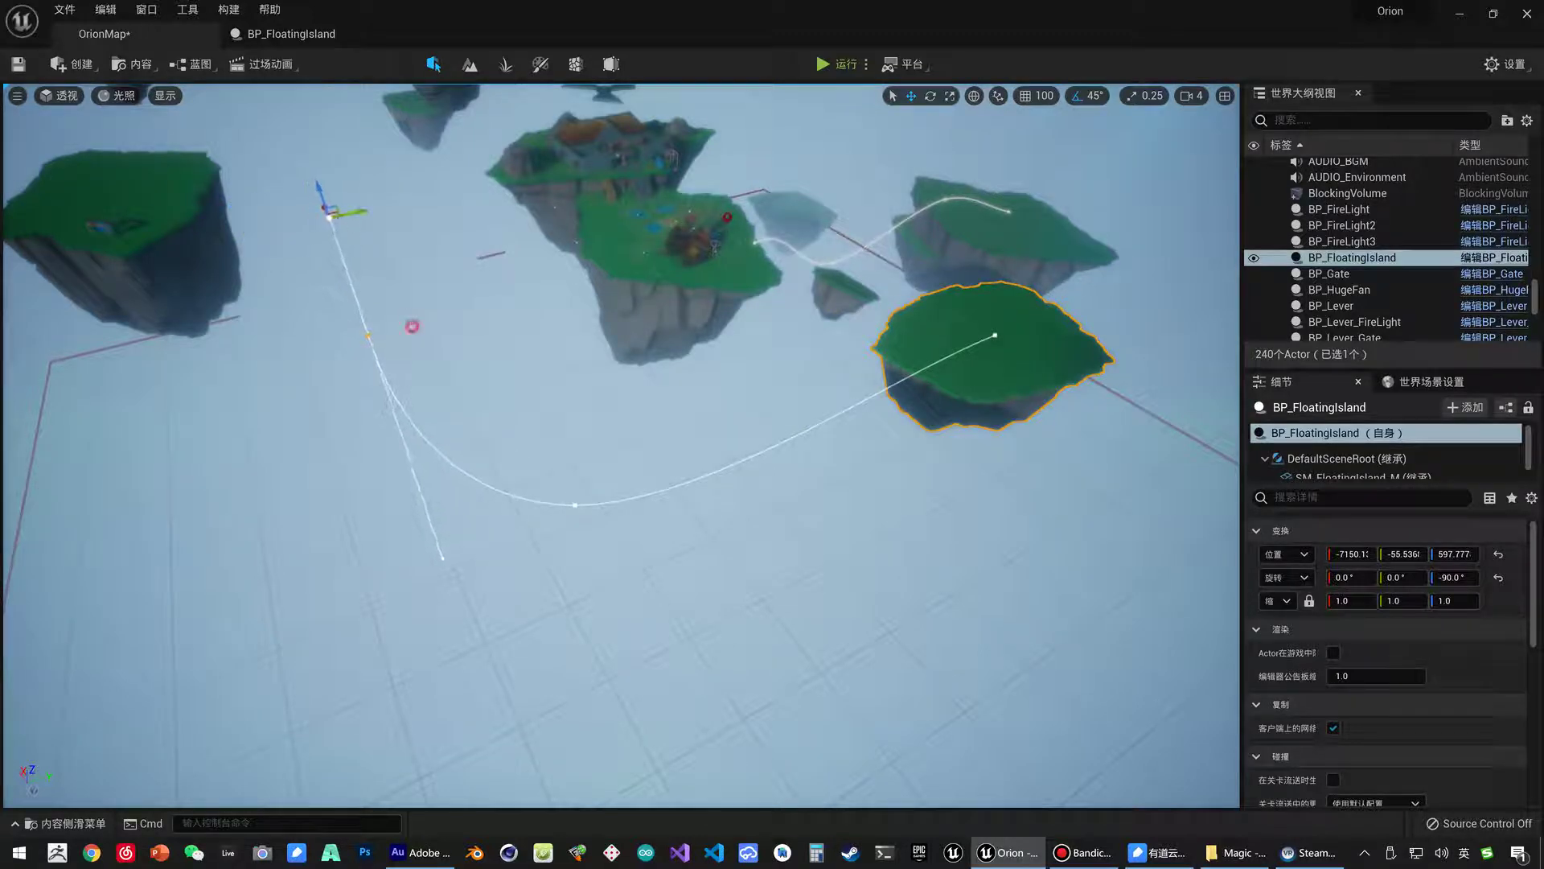
{"action": "left_click", "coordinate": [474, 353]}
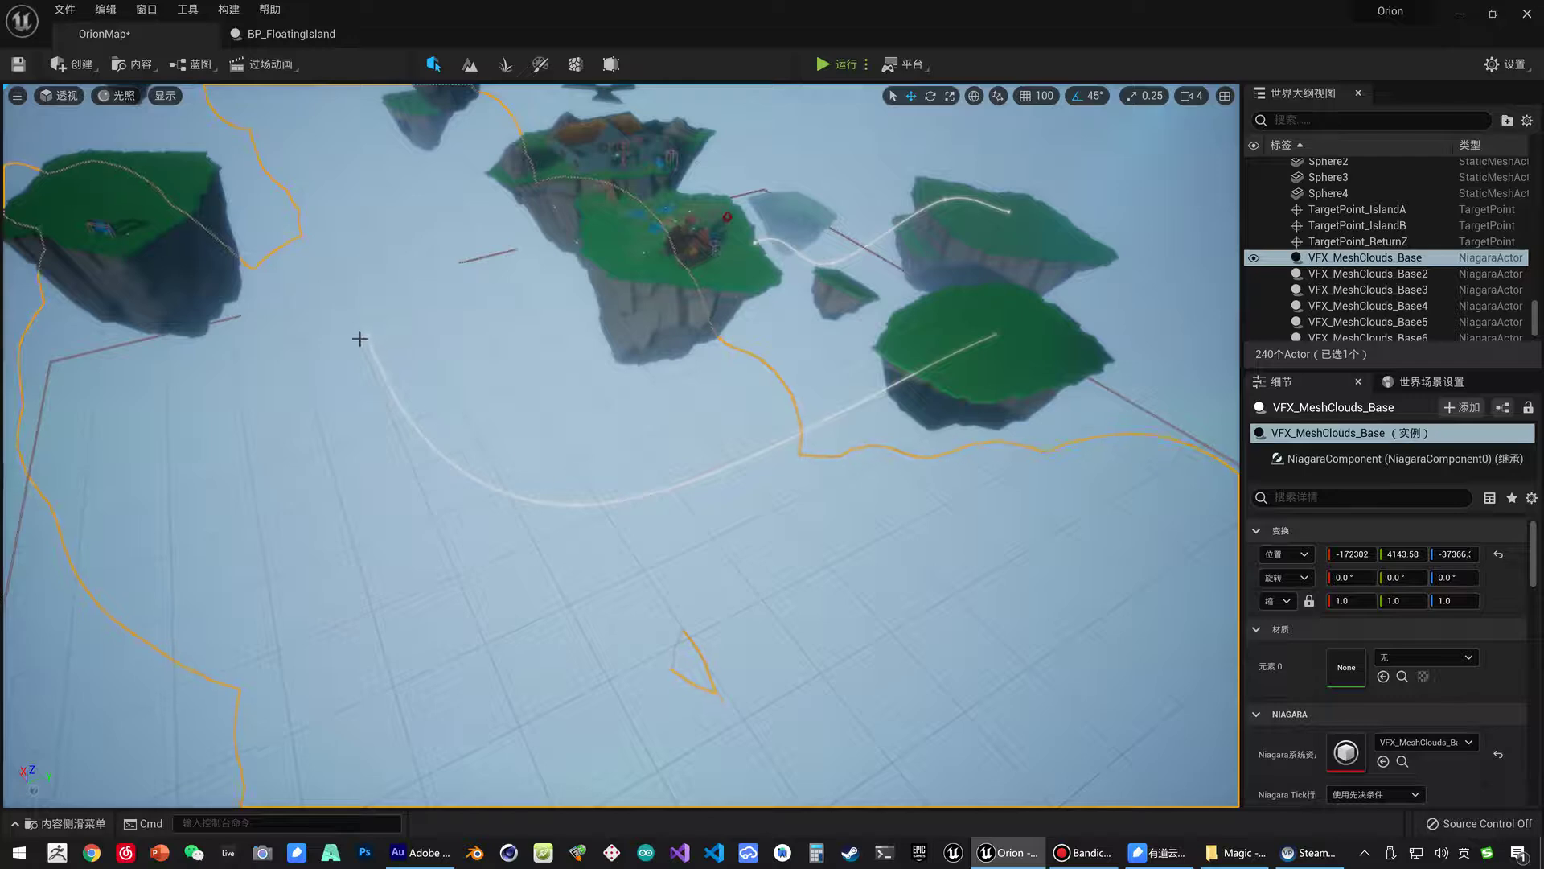
{"action": "left_click", "coordinate": [288, 45]}
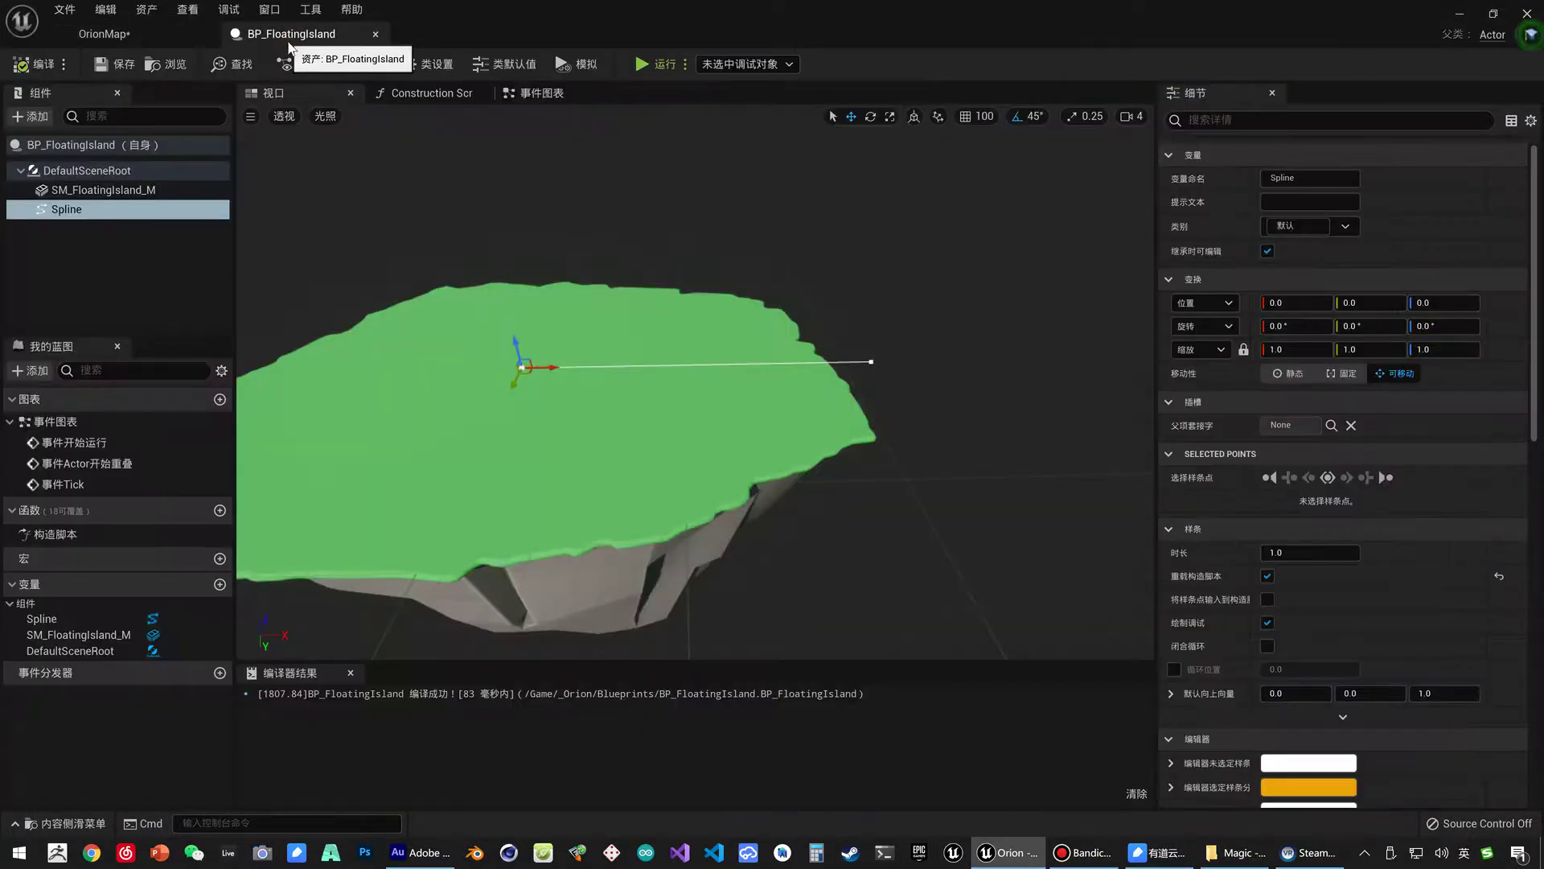